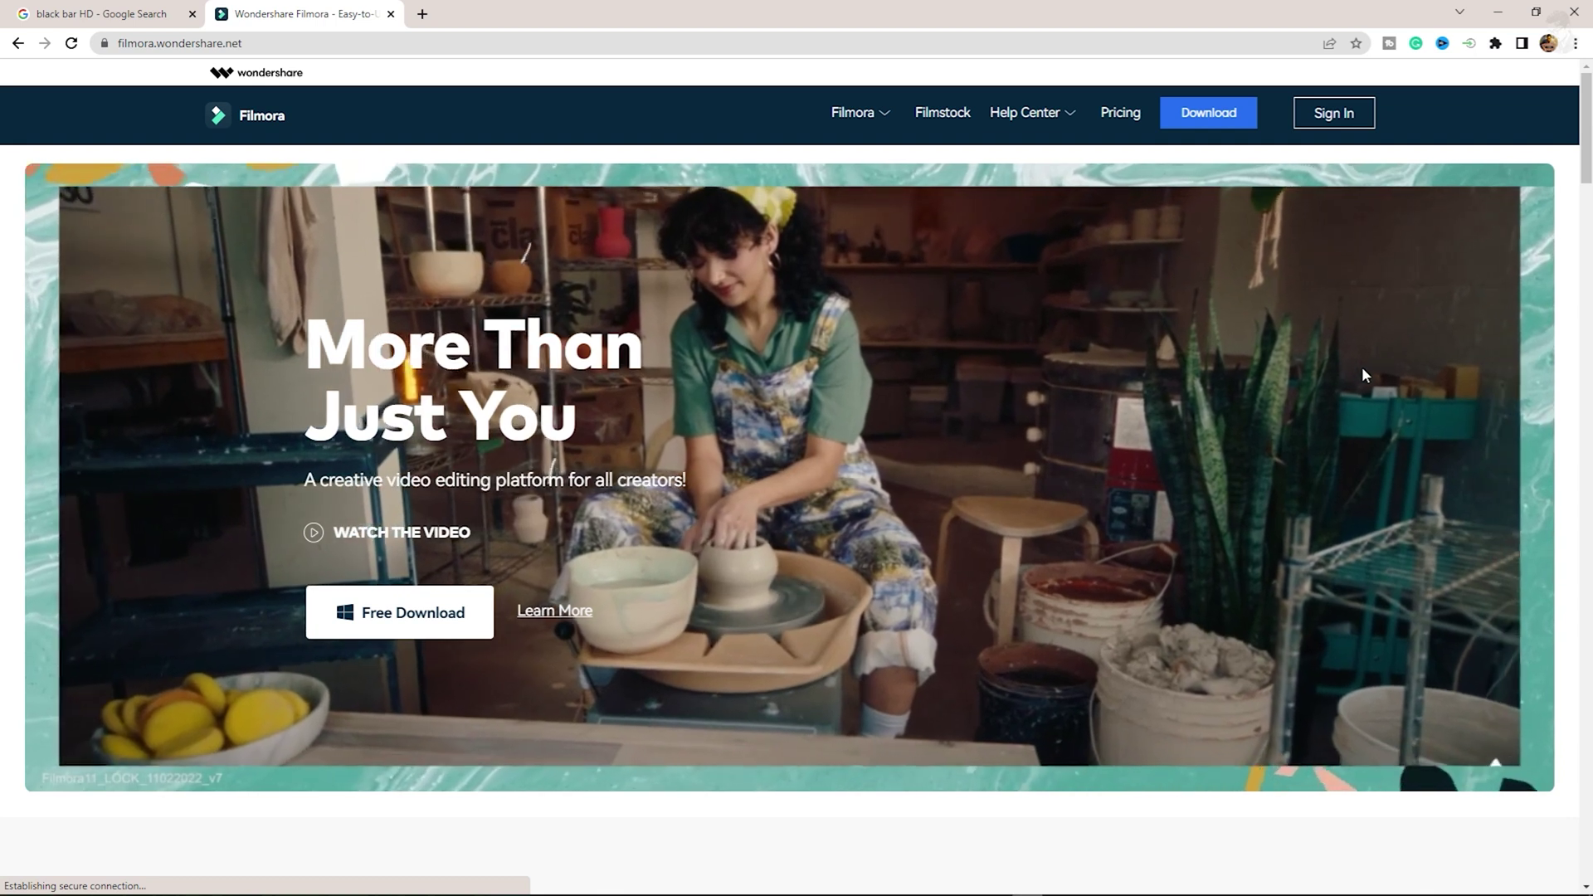
Step: Scroll the Filmora homepage past features and testimonials down to the three product cards
scroll(1361, 371, "down", 8)
scroll(796, 490, "down", 7)
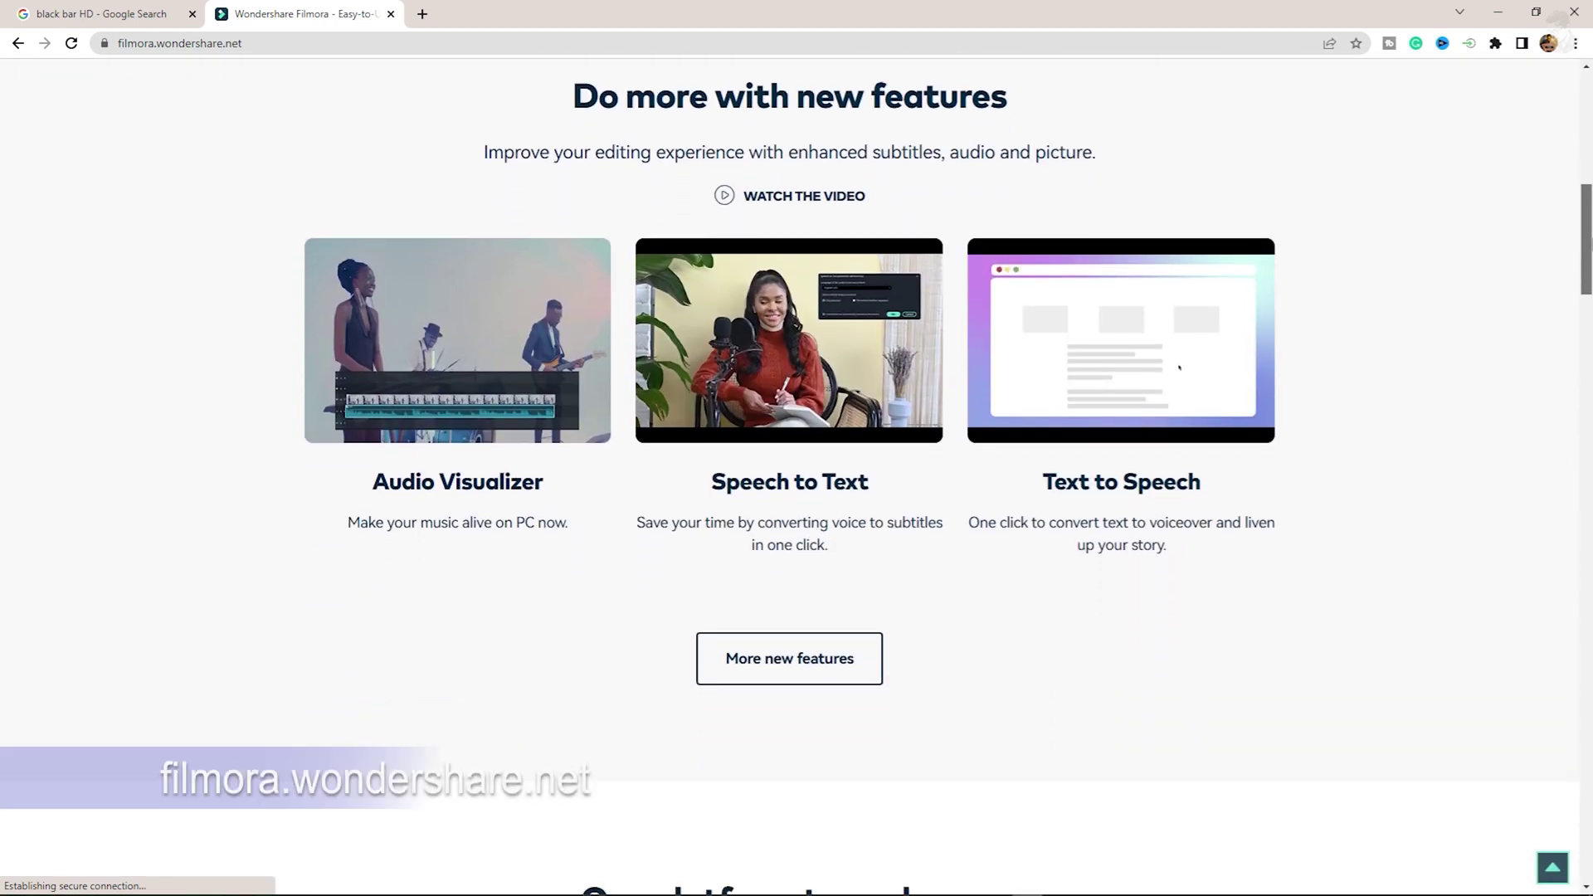
scroll(797, 490, "down", 6)
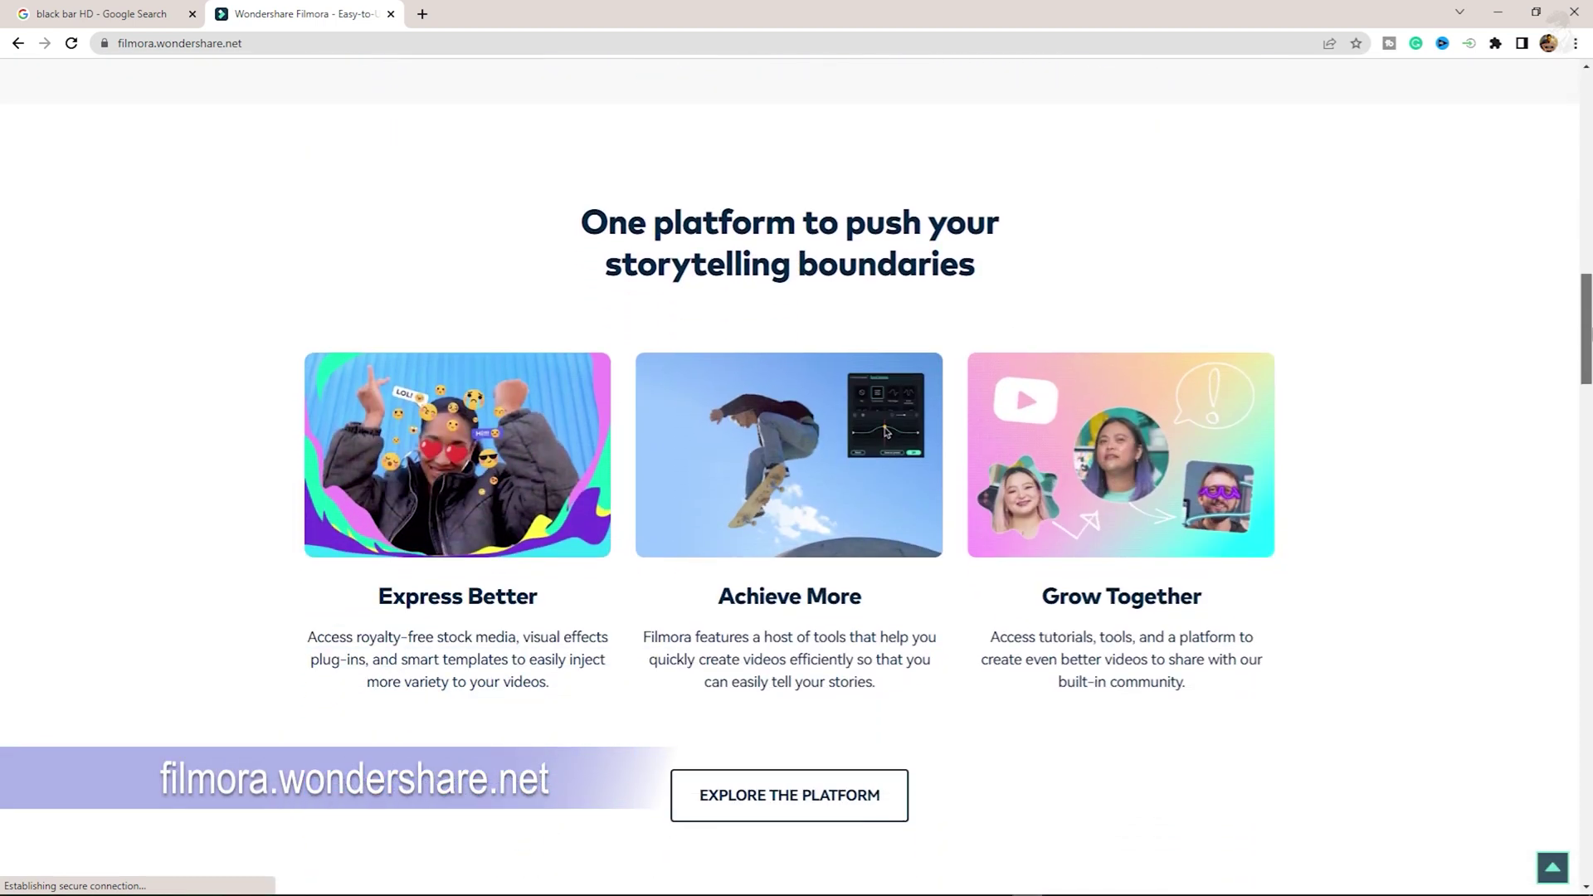
scroll(419, 762, "down", 5)
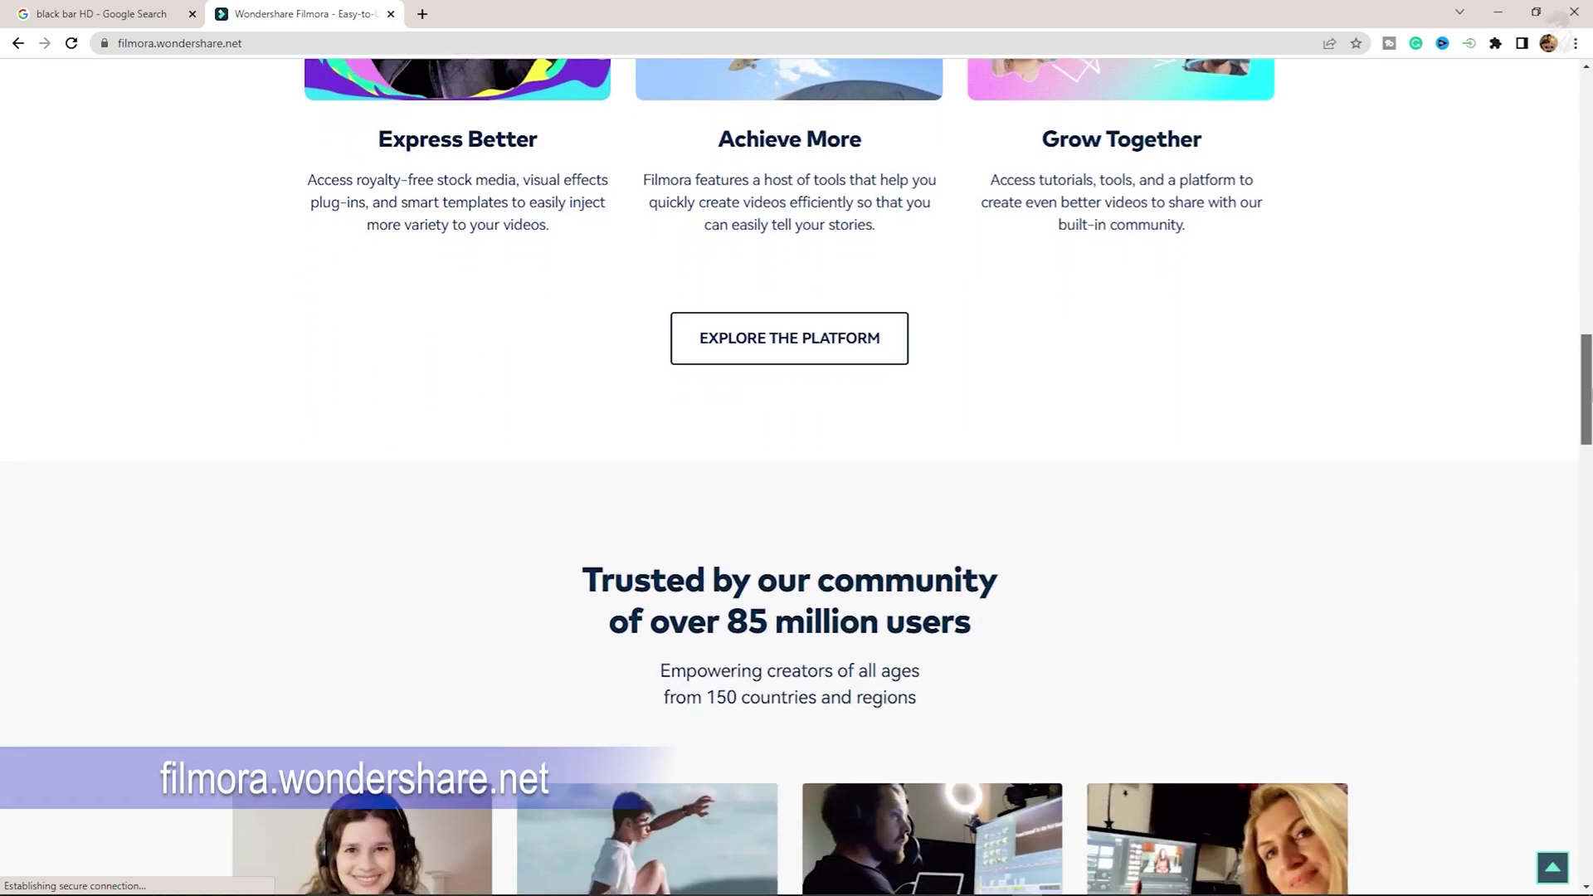
scroll(419, 762, "down", 8)
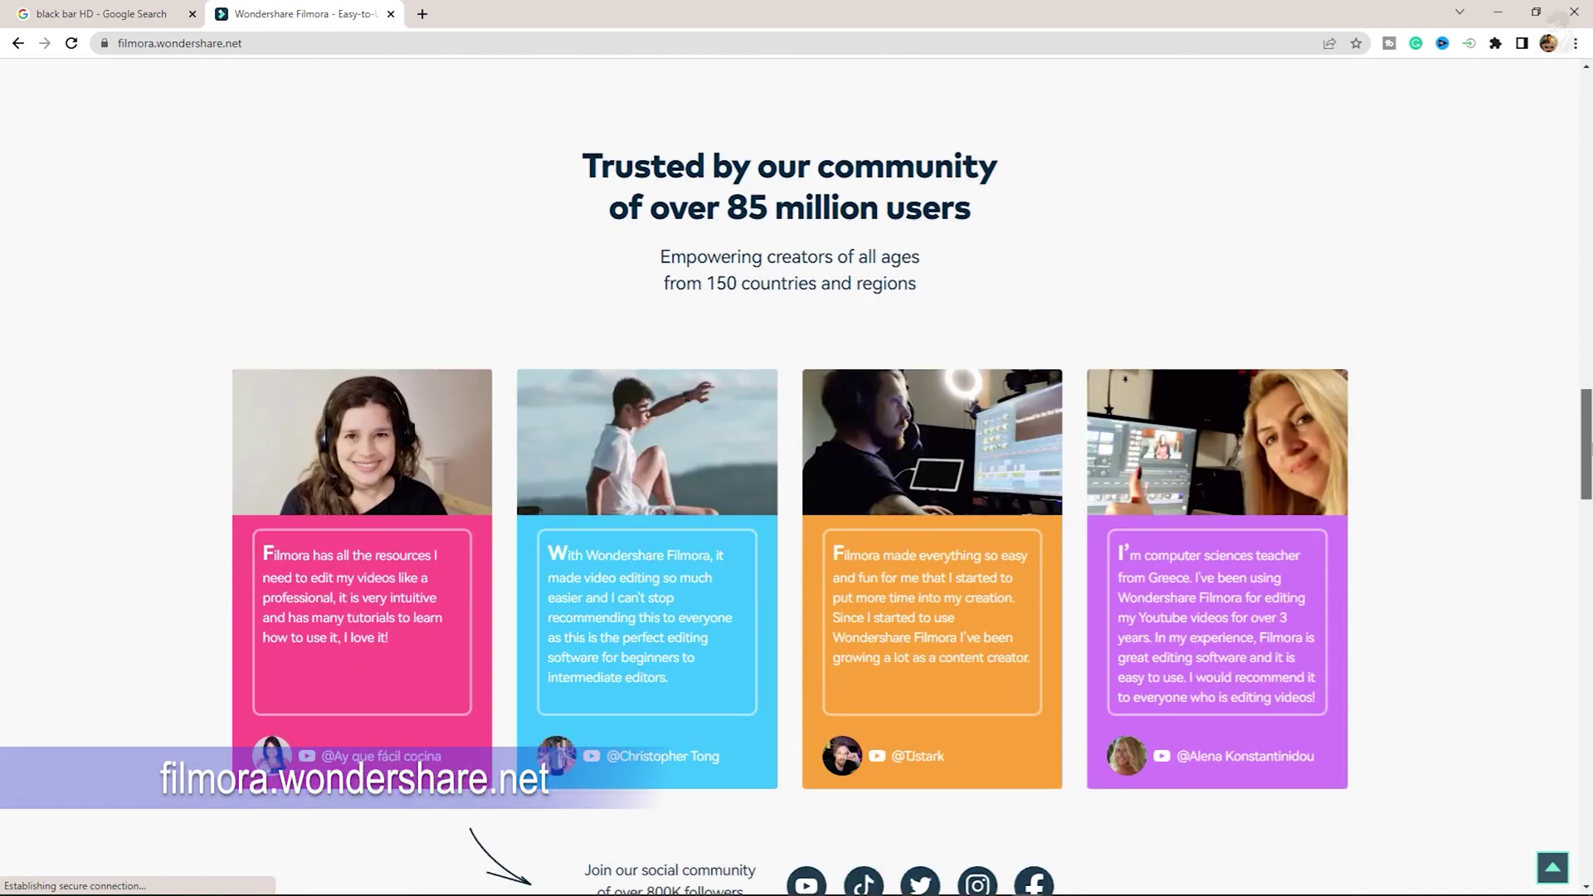
scroll(796, 477, "down", 4)
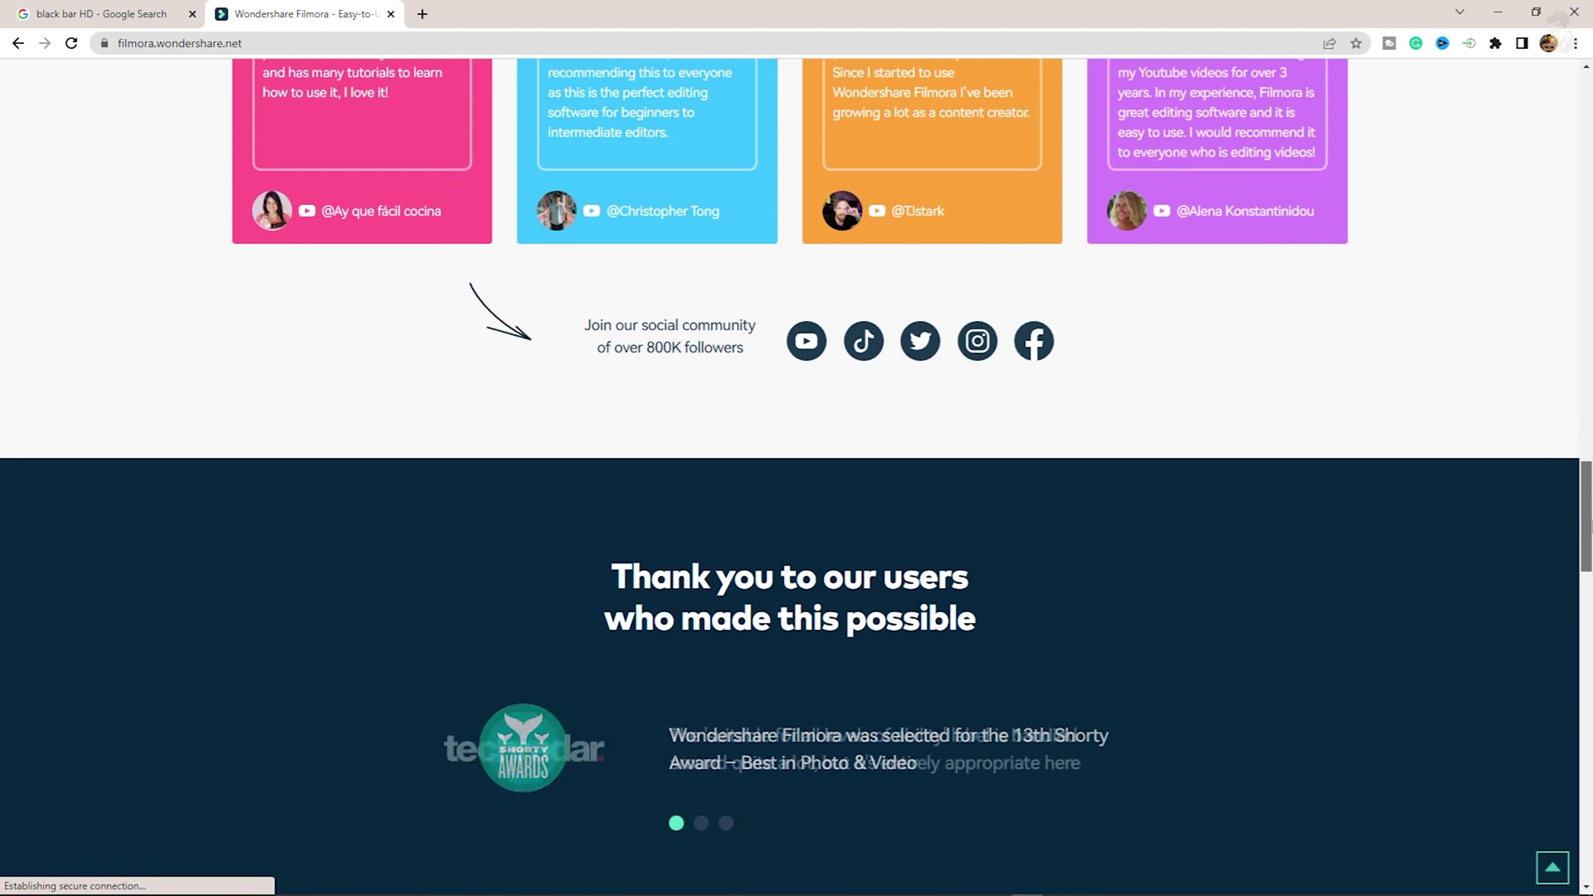
scroll(797, 477, "down", 6)
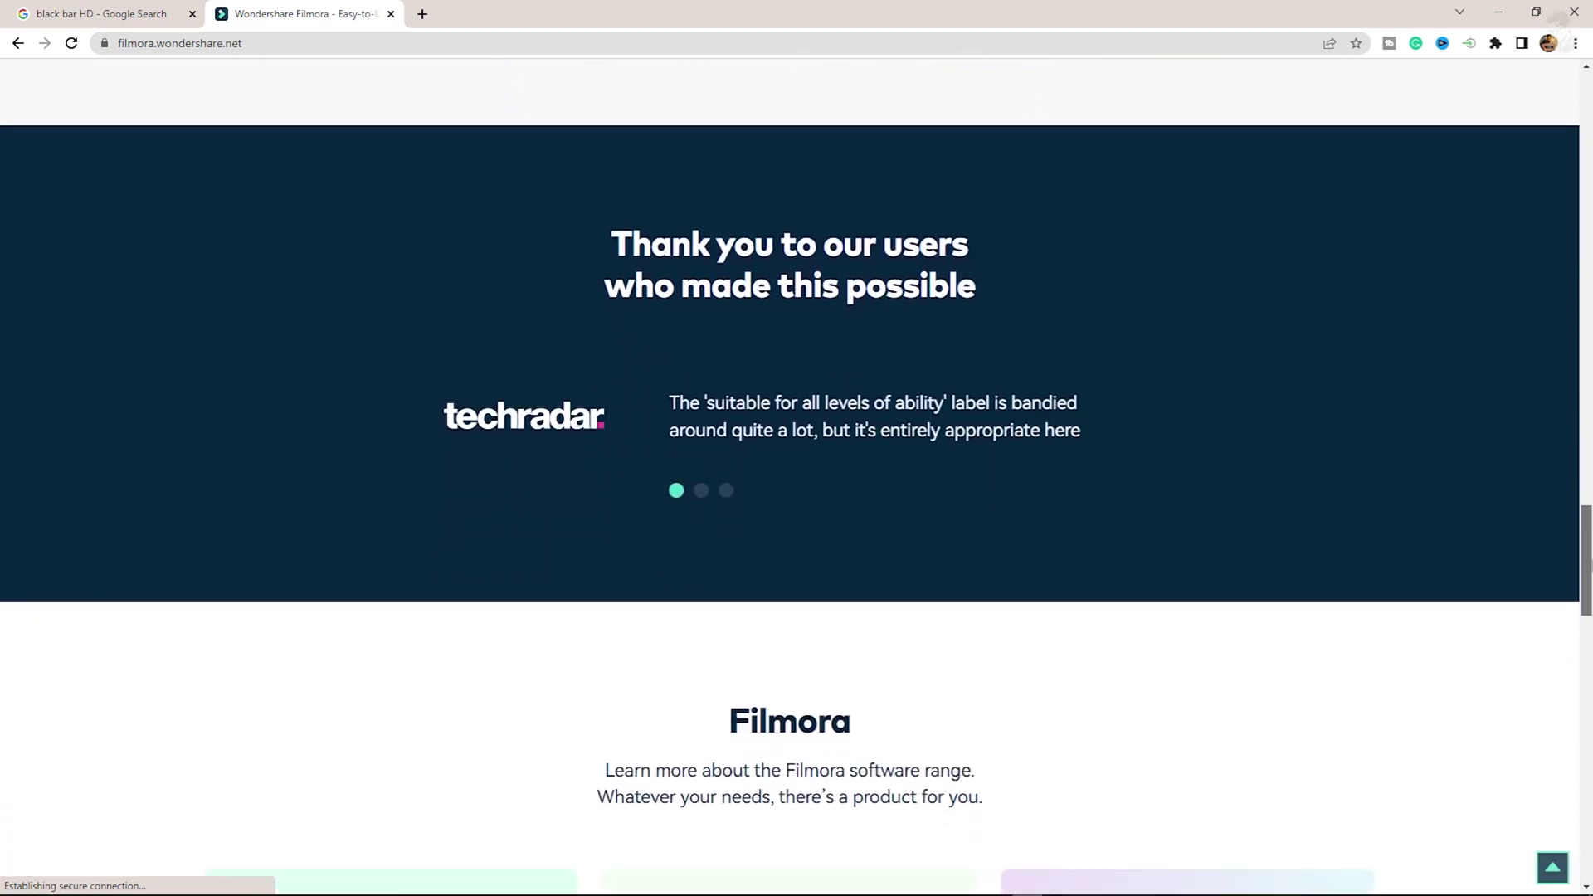
scroll(796, 477, "down", 2)
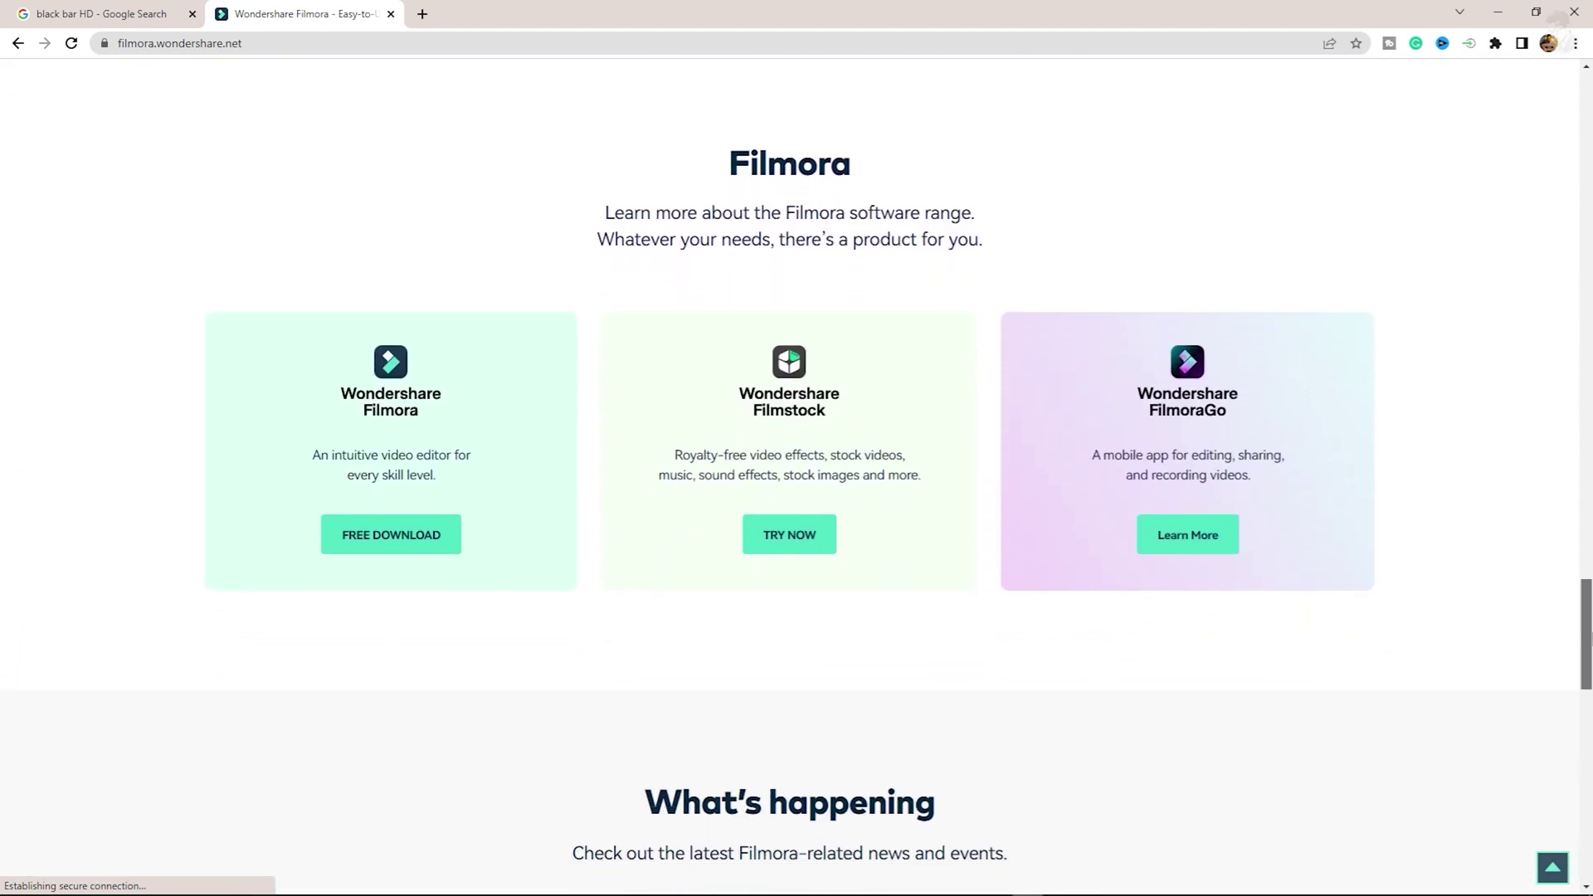
scroll(1211, 537, "down", 1)
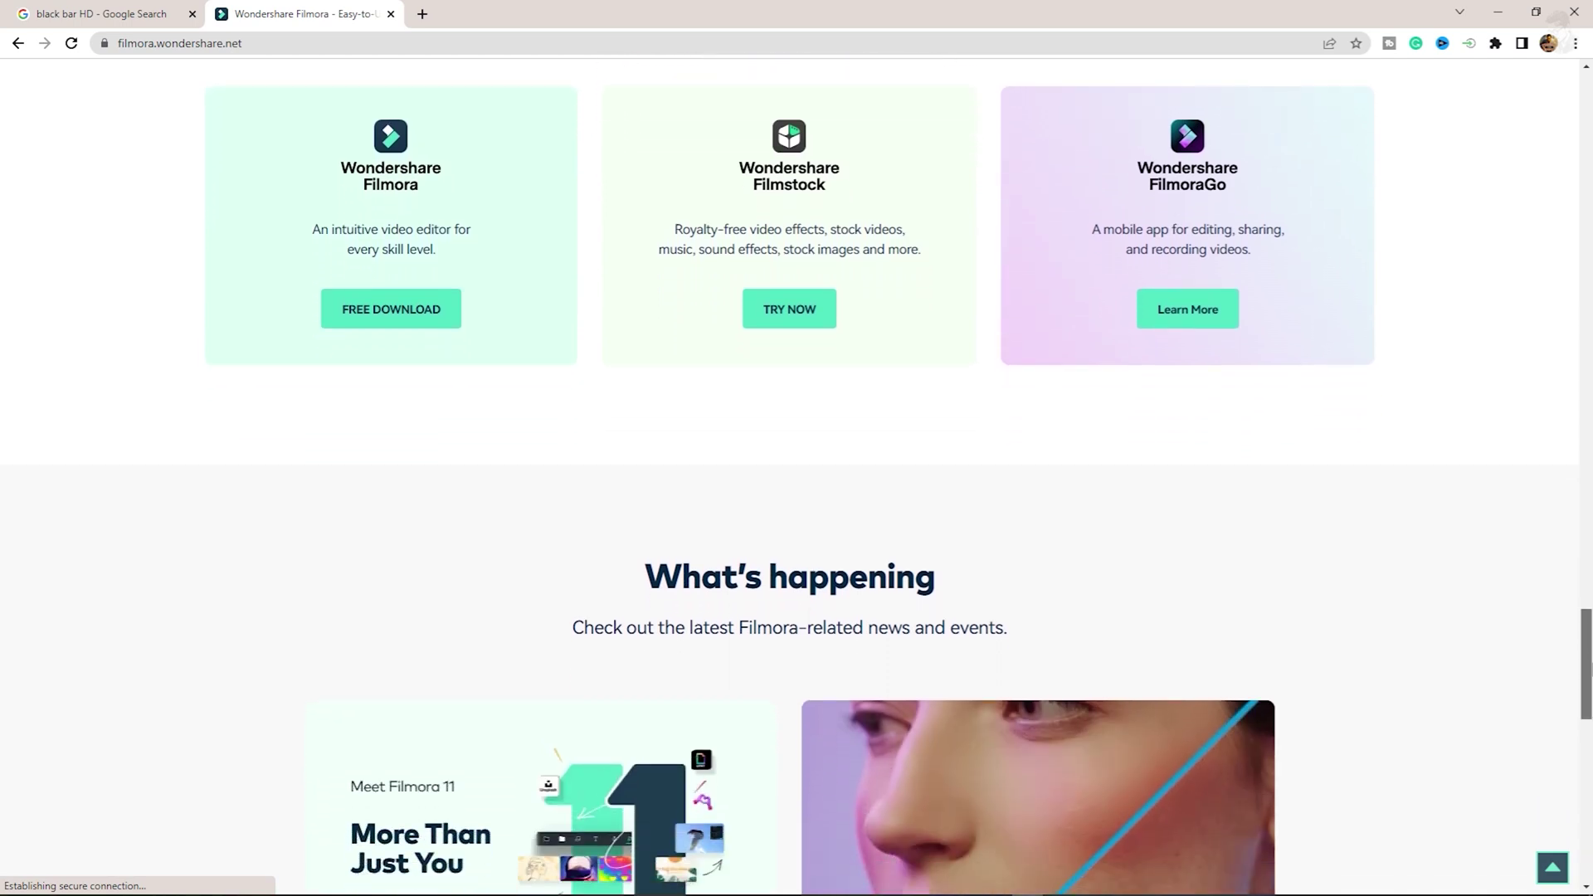
scroll(1211, 537, "up", 2)
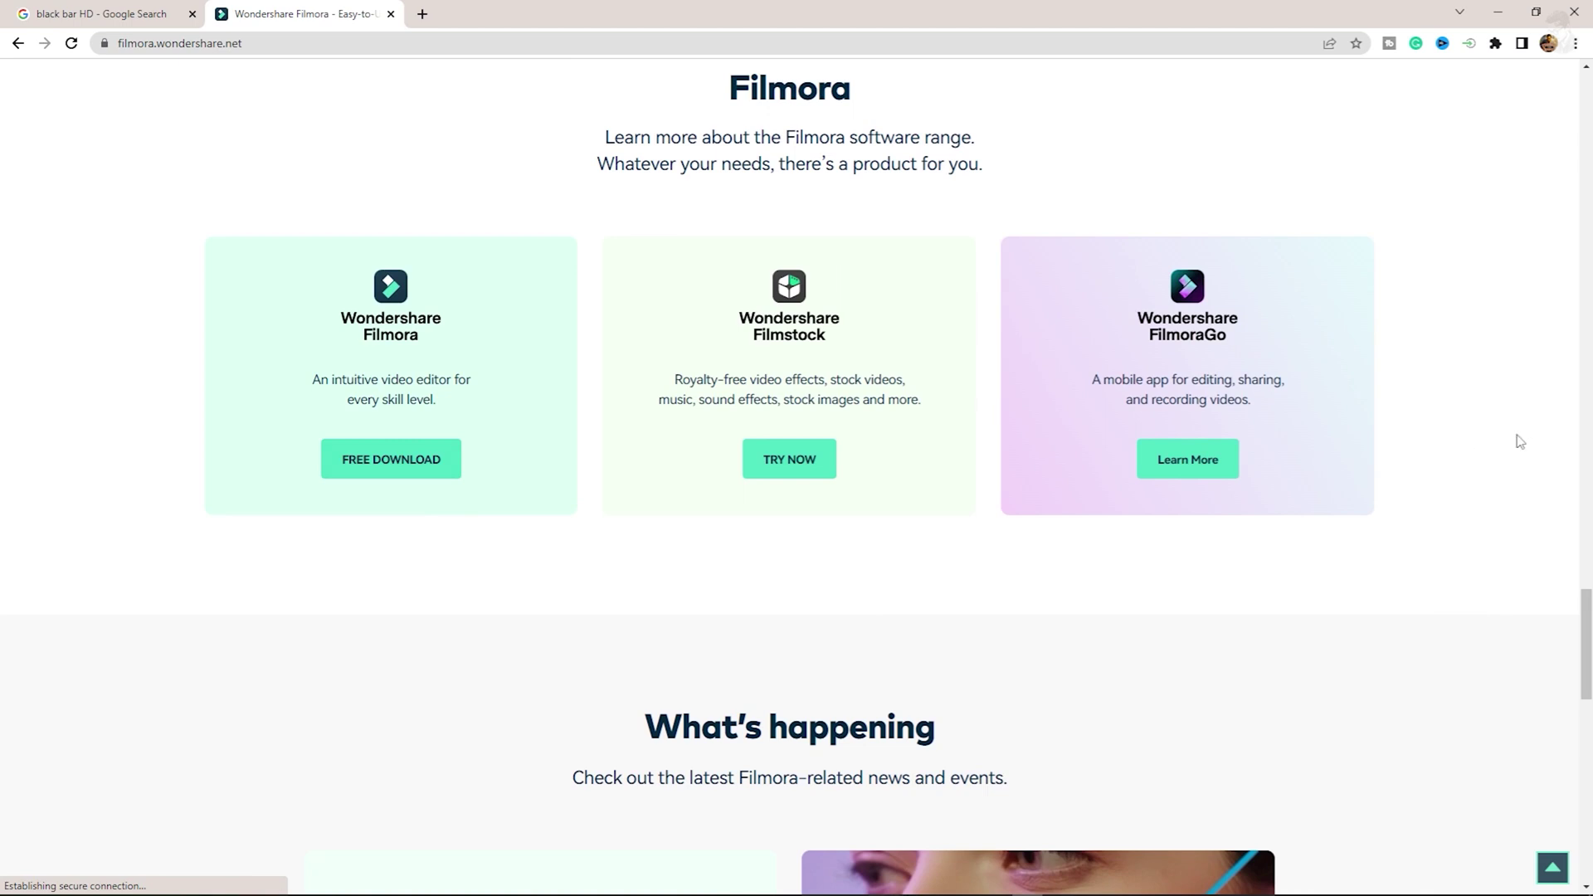
left_click_drag(1586, 623, 1588, 267)
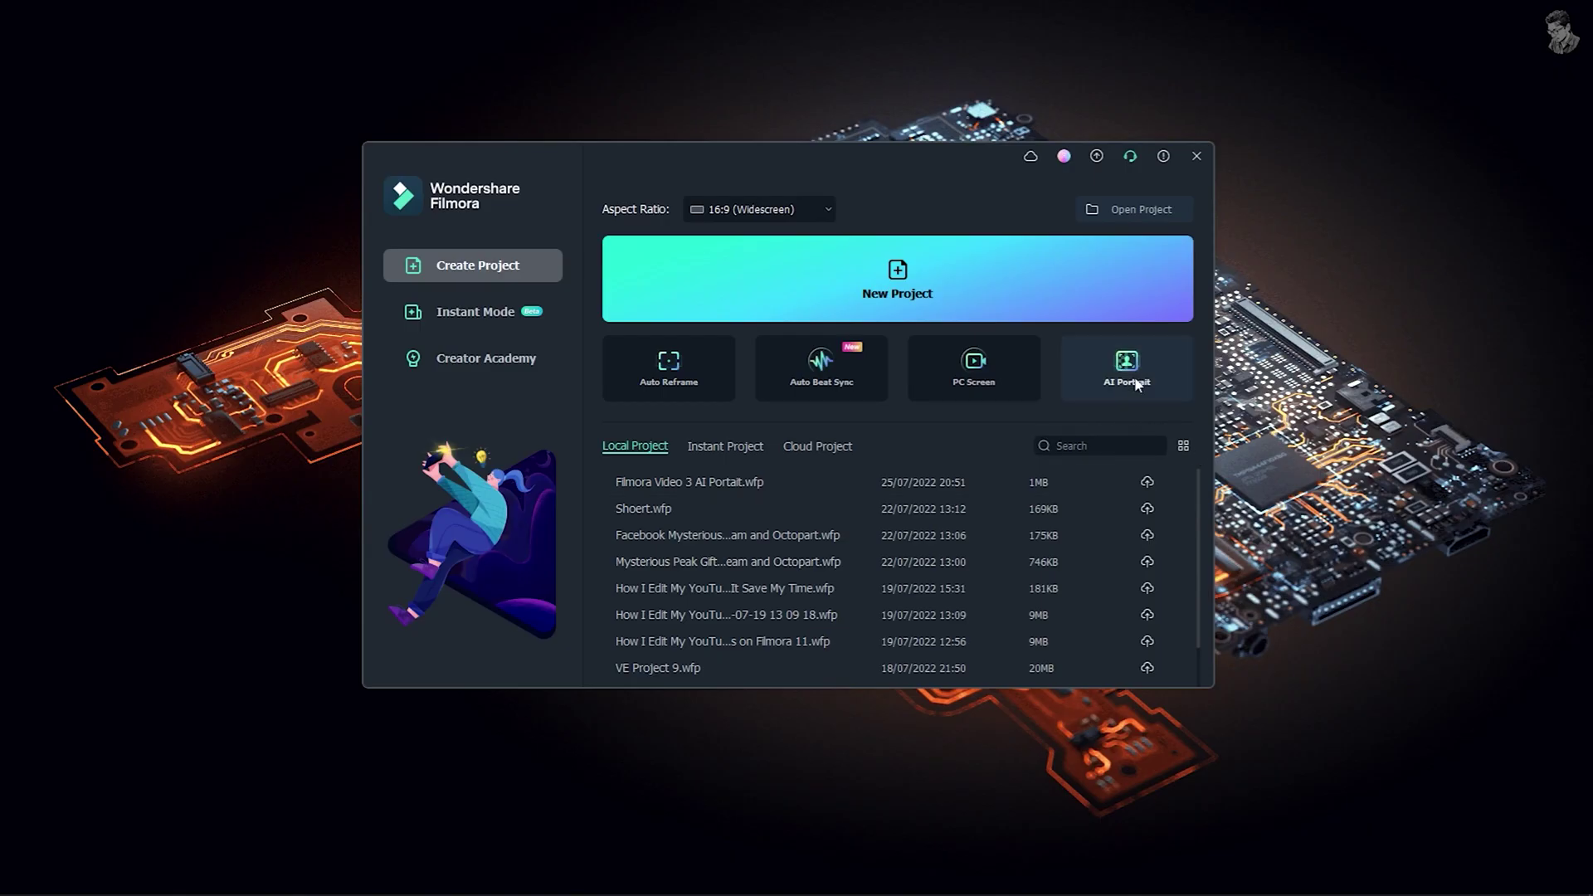
Step: Start a new untitled project from the AI Portrait card in the launcher
left_click(1127, 369)
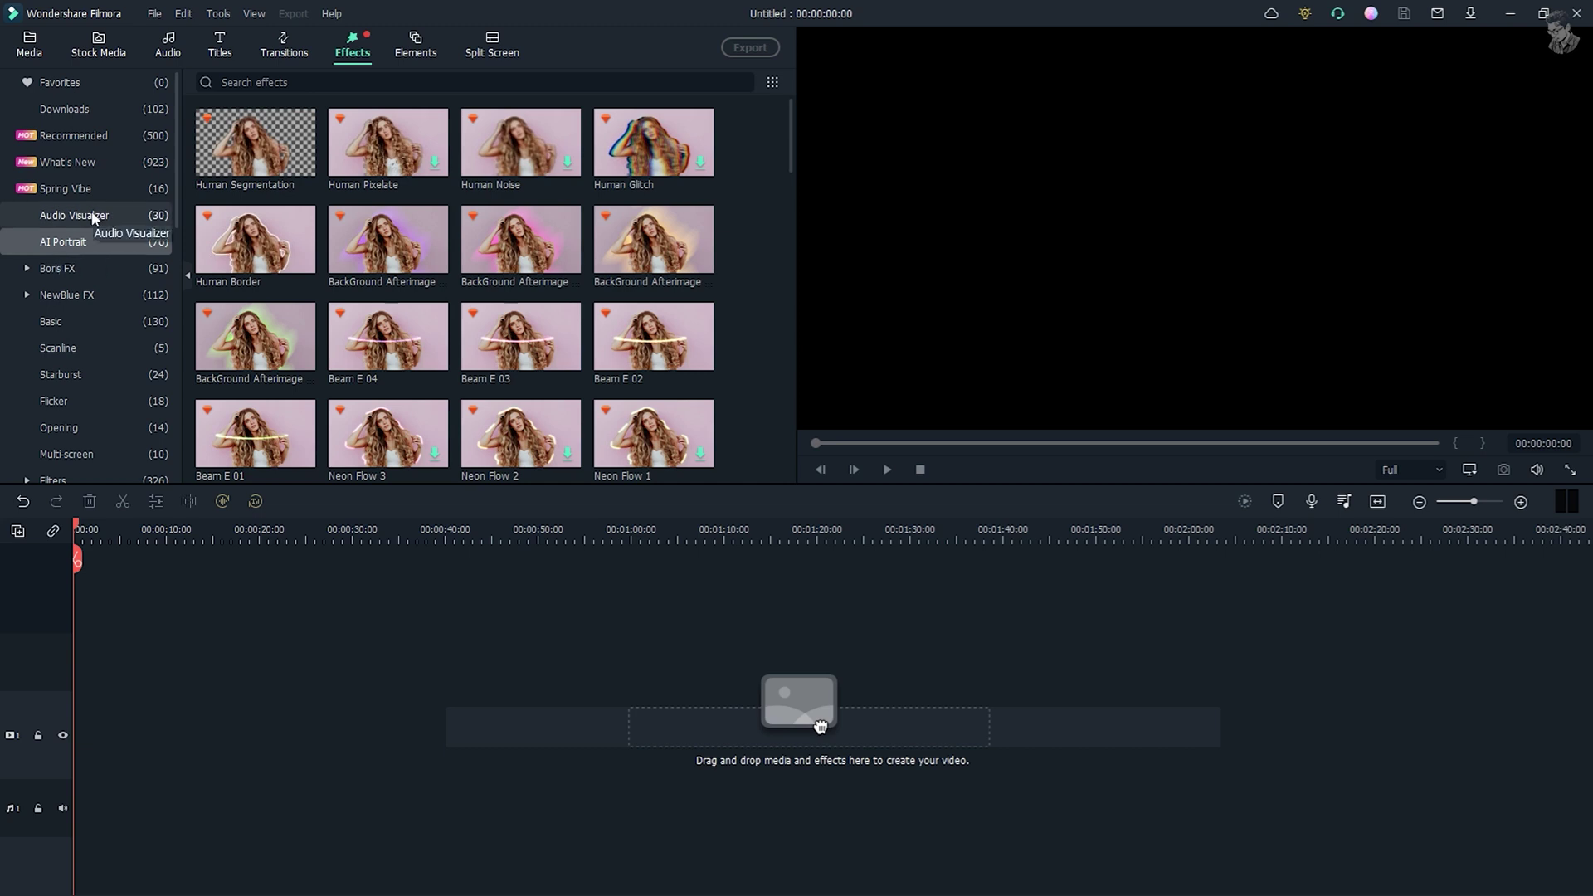
Step: Import pexels-allan-mas clips 5362180, 5362368 and 5362374 into project media, declining proxy files
left_click(29, 46)
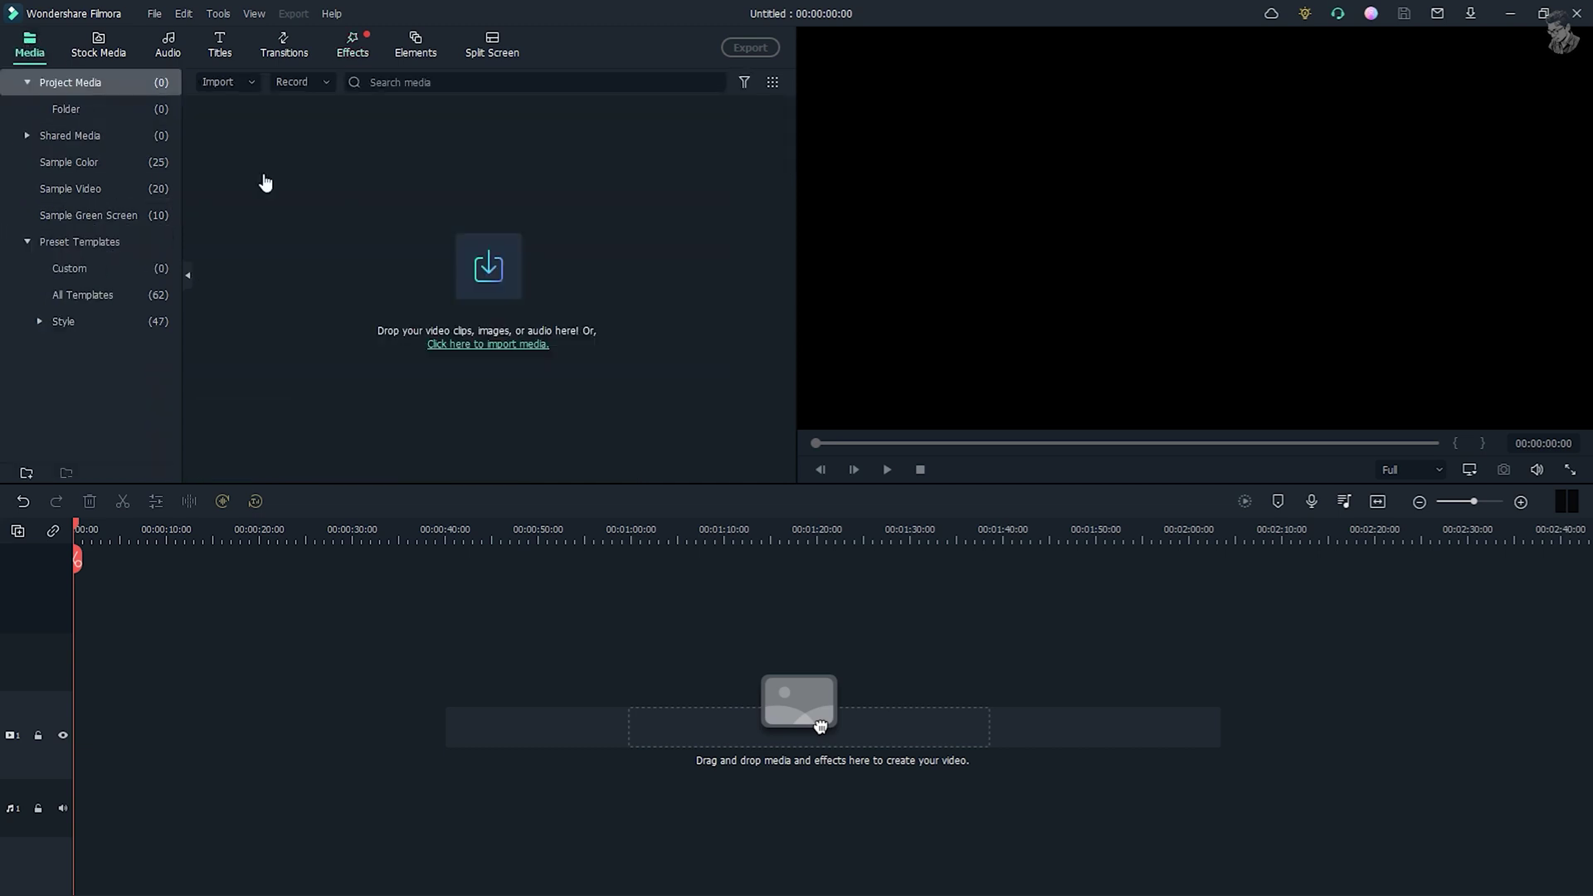
left_click(488, 284)
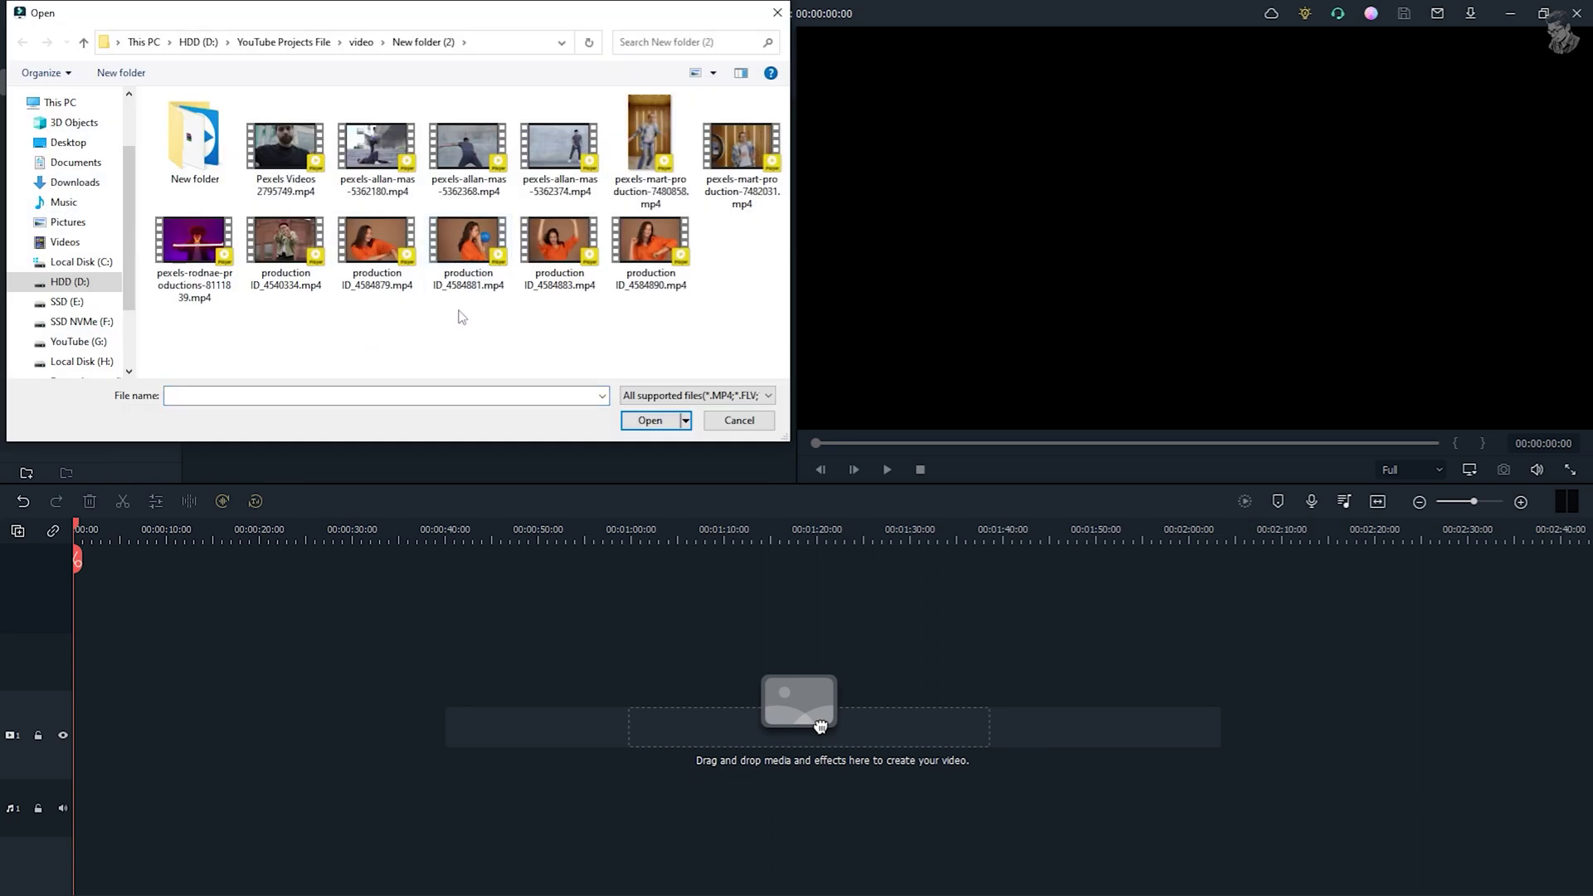
left_click(396, 152)
left_click(486, 151, "ctrl")
left_click(546, 151, "ctrl")
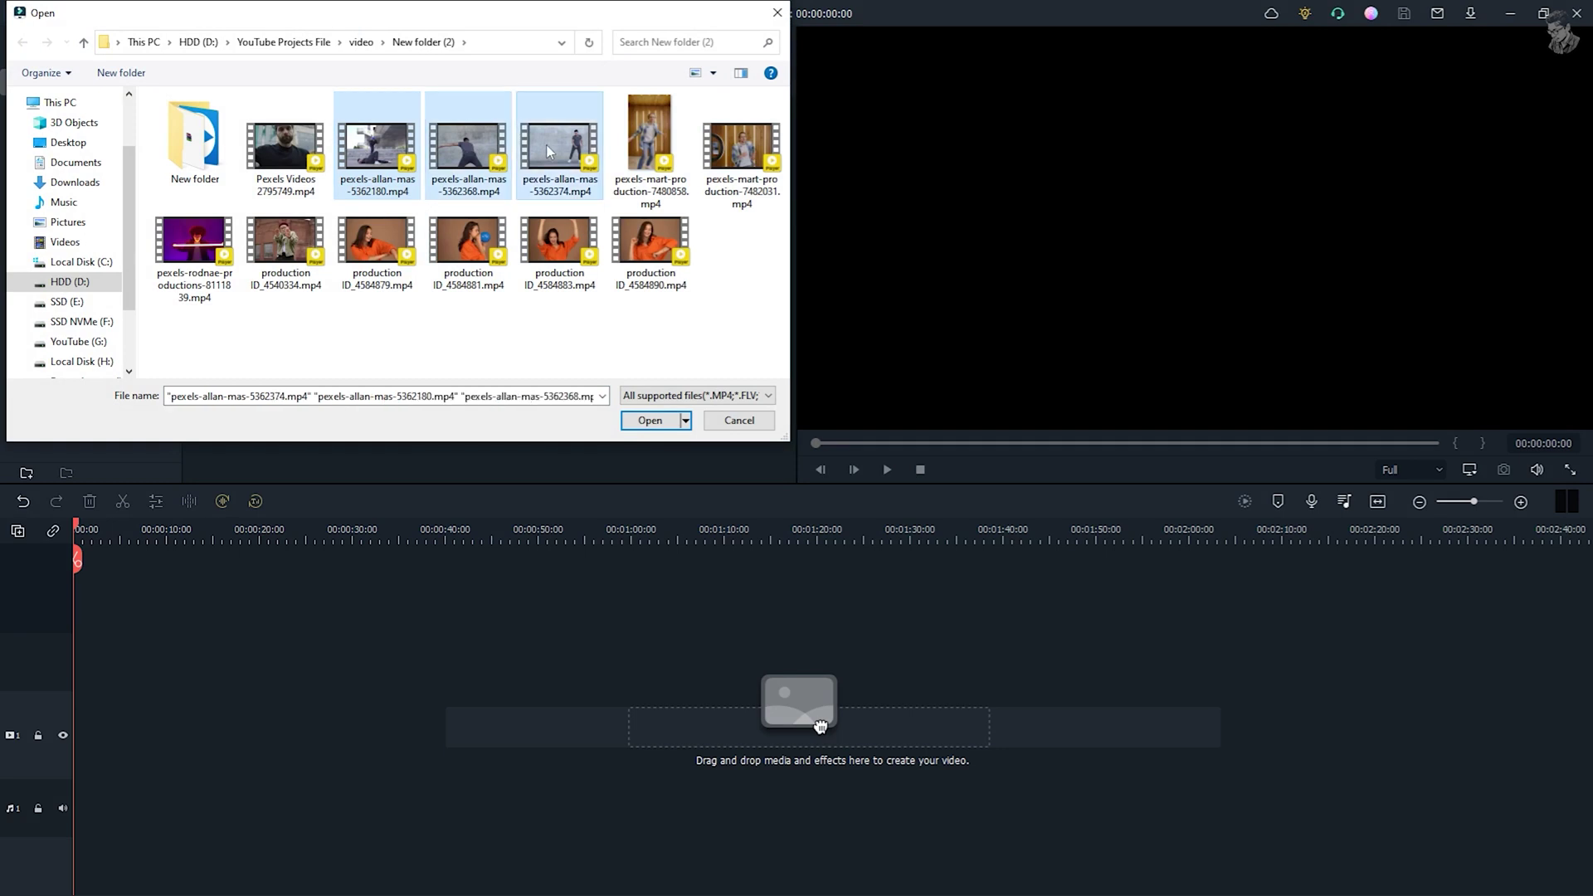
left_click(648, 421)
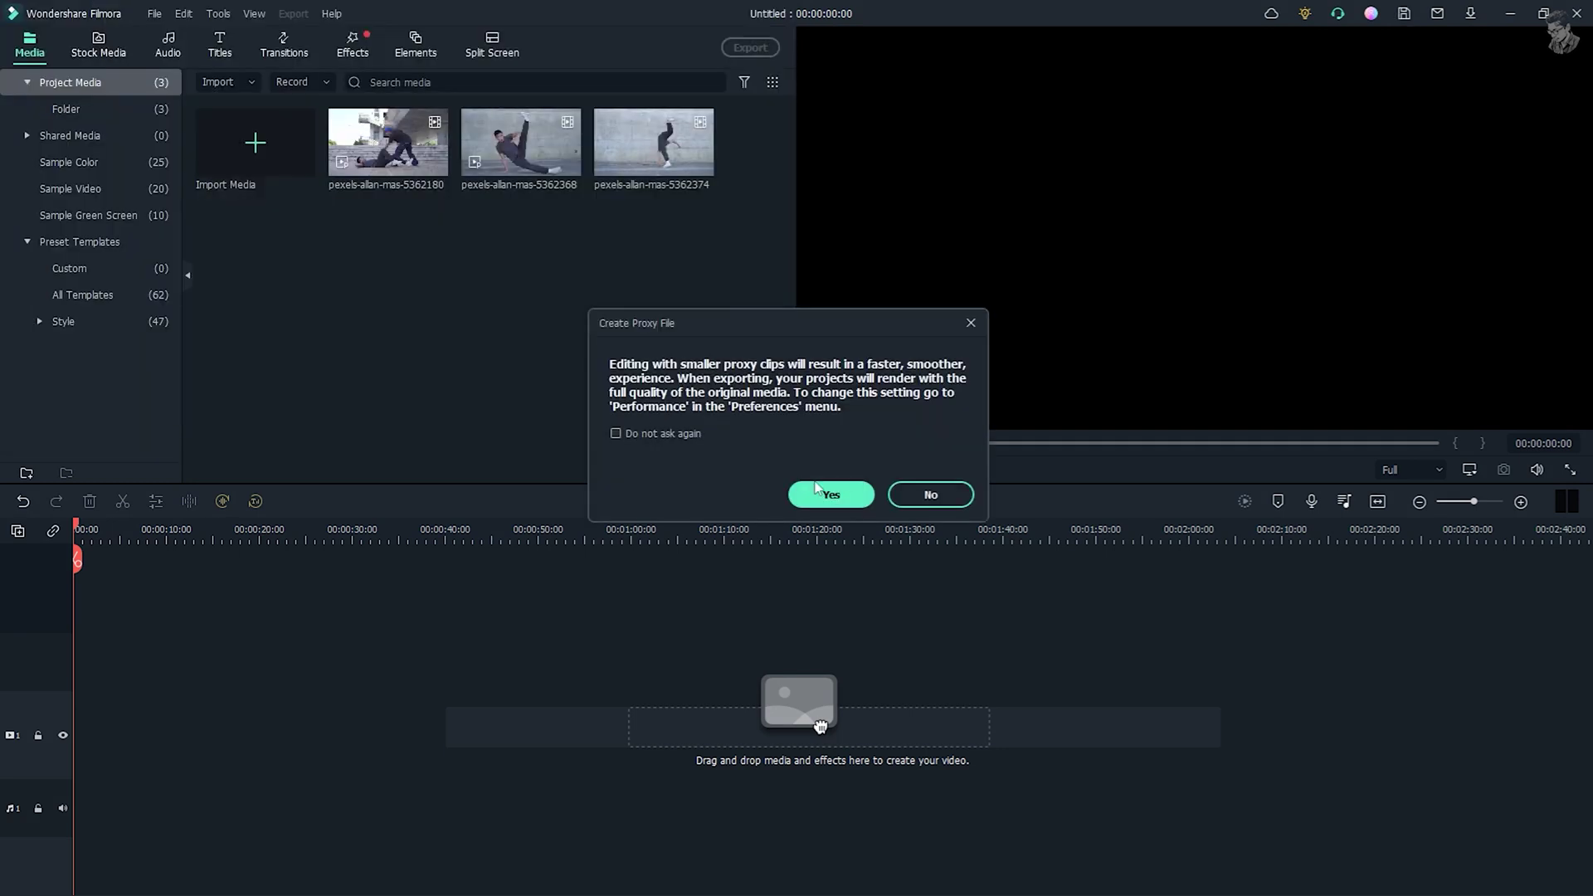
left_click(924, 494)
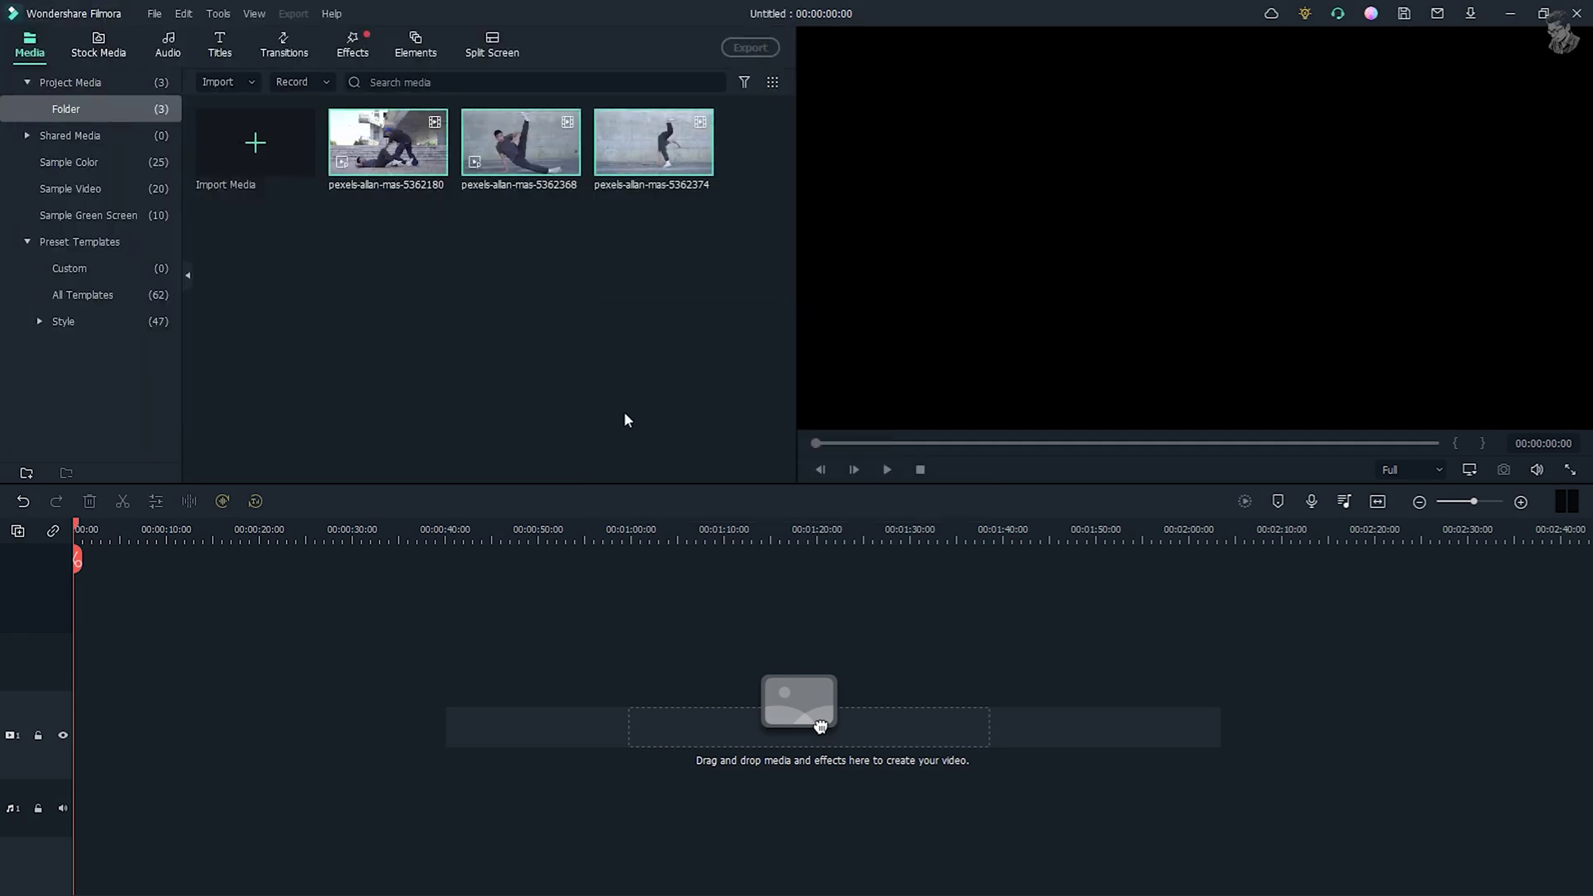
left_click(601, 350)
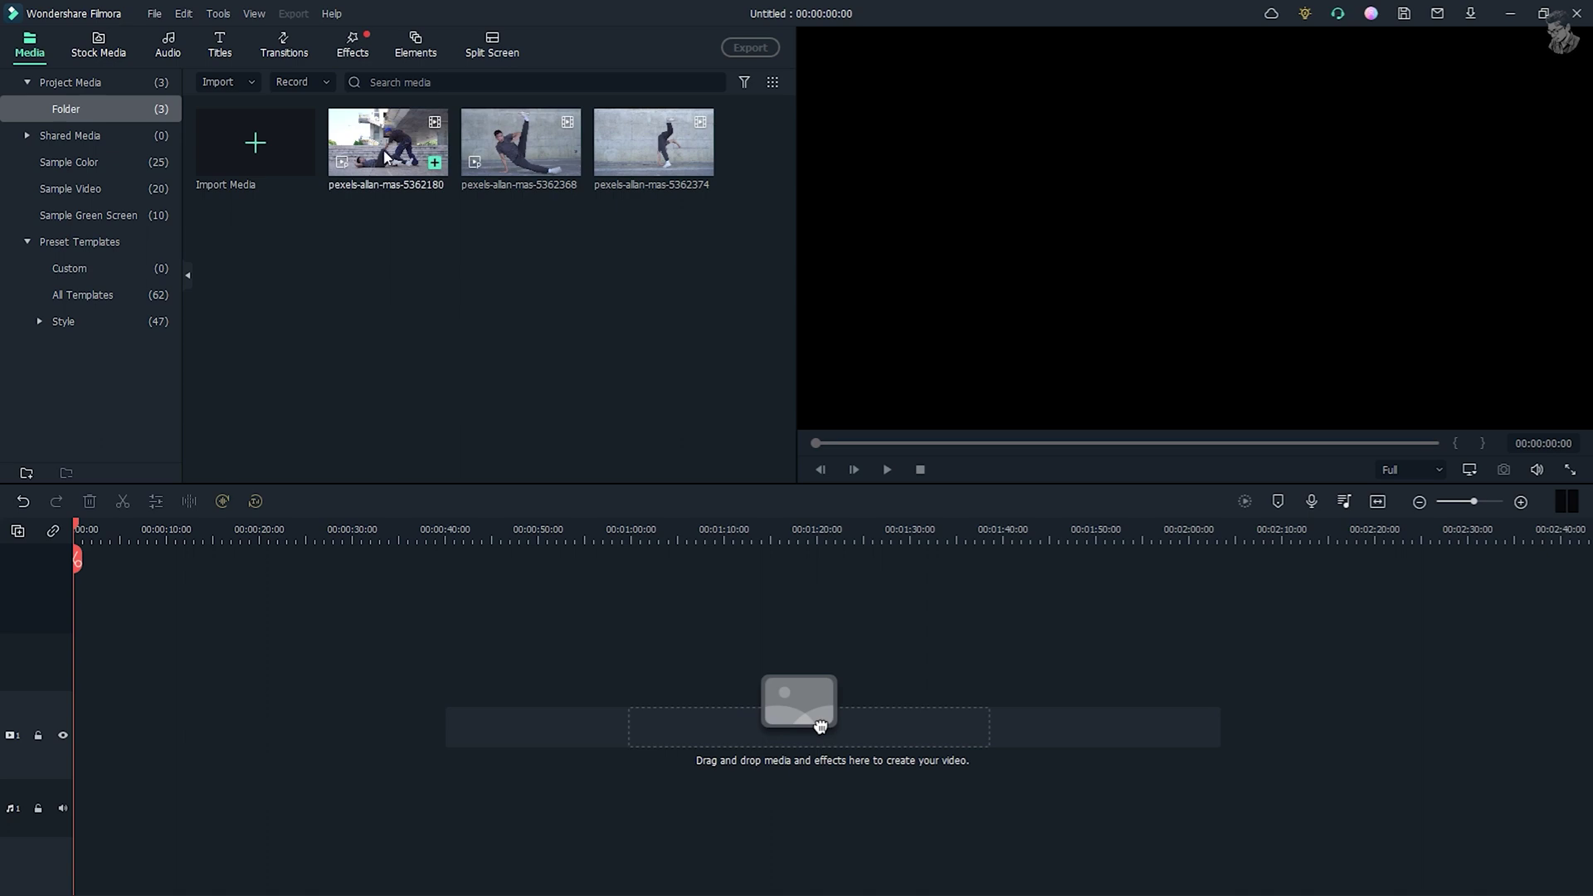
Step: Place clips 5362180, 5362368 and 5362374 in order on the timeline's video track
left_click_drag(432, 158, 318, 448)
left_click_drag(820, 727, 86, 676)
left_click_drag(522, 128, 179, 656)
left_click_drag(653, 141, 219, 668)
scroll(639, 540, "up", 5)
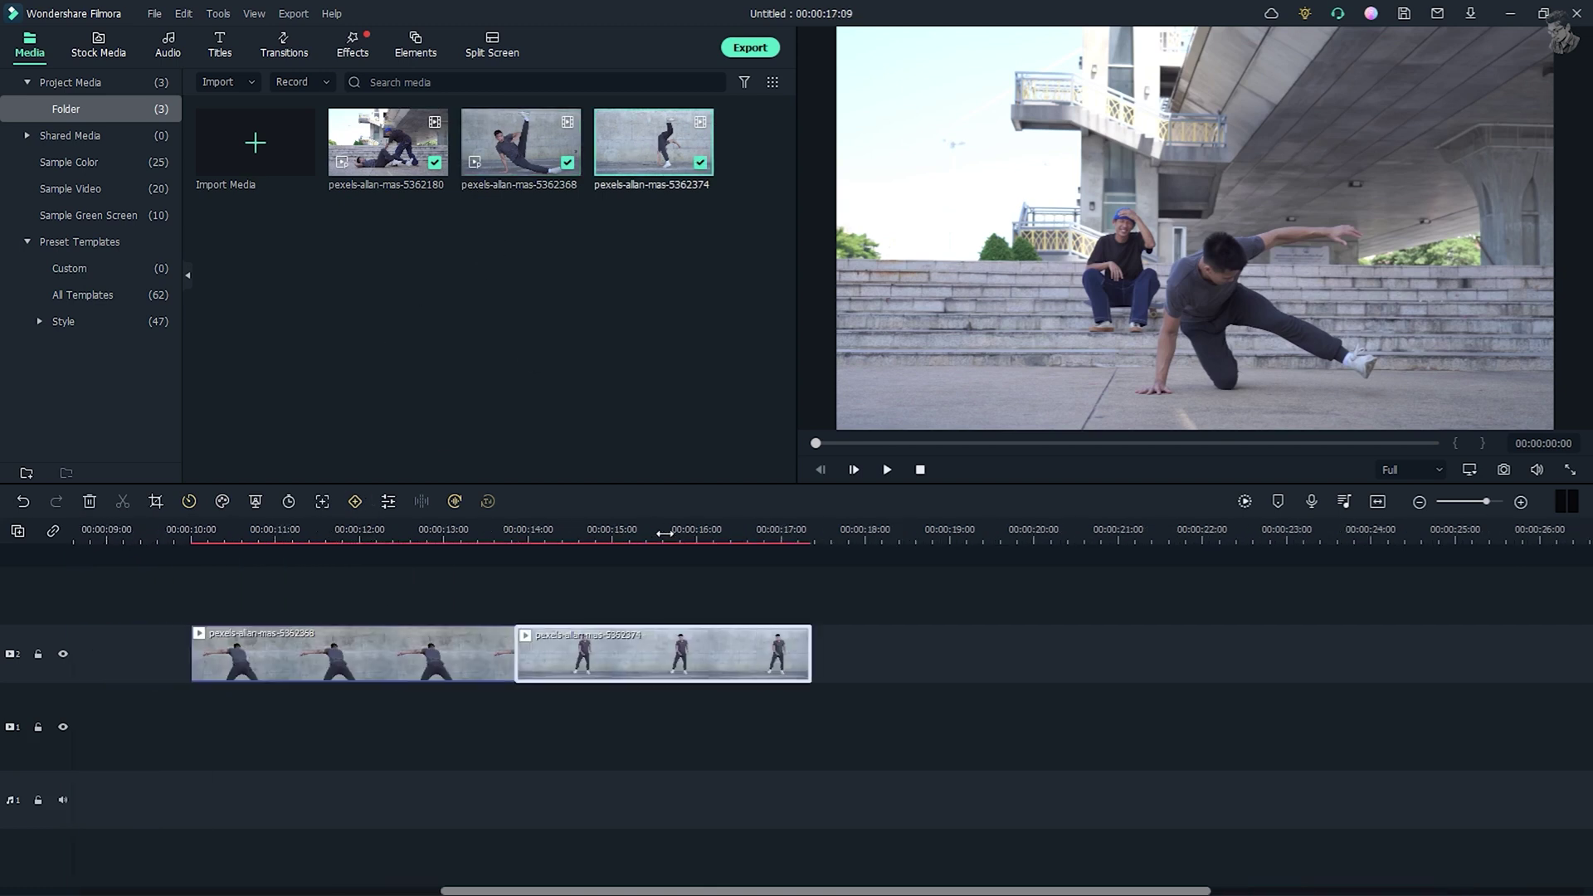
Step: Ripple-delete the empty gap so the clips run back to back from the start
right_click(108, 647)
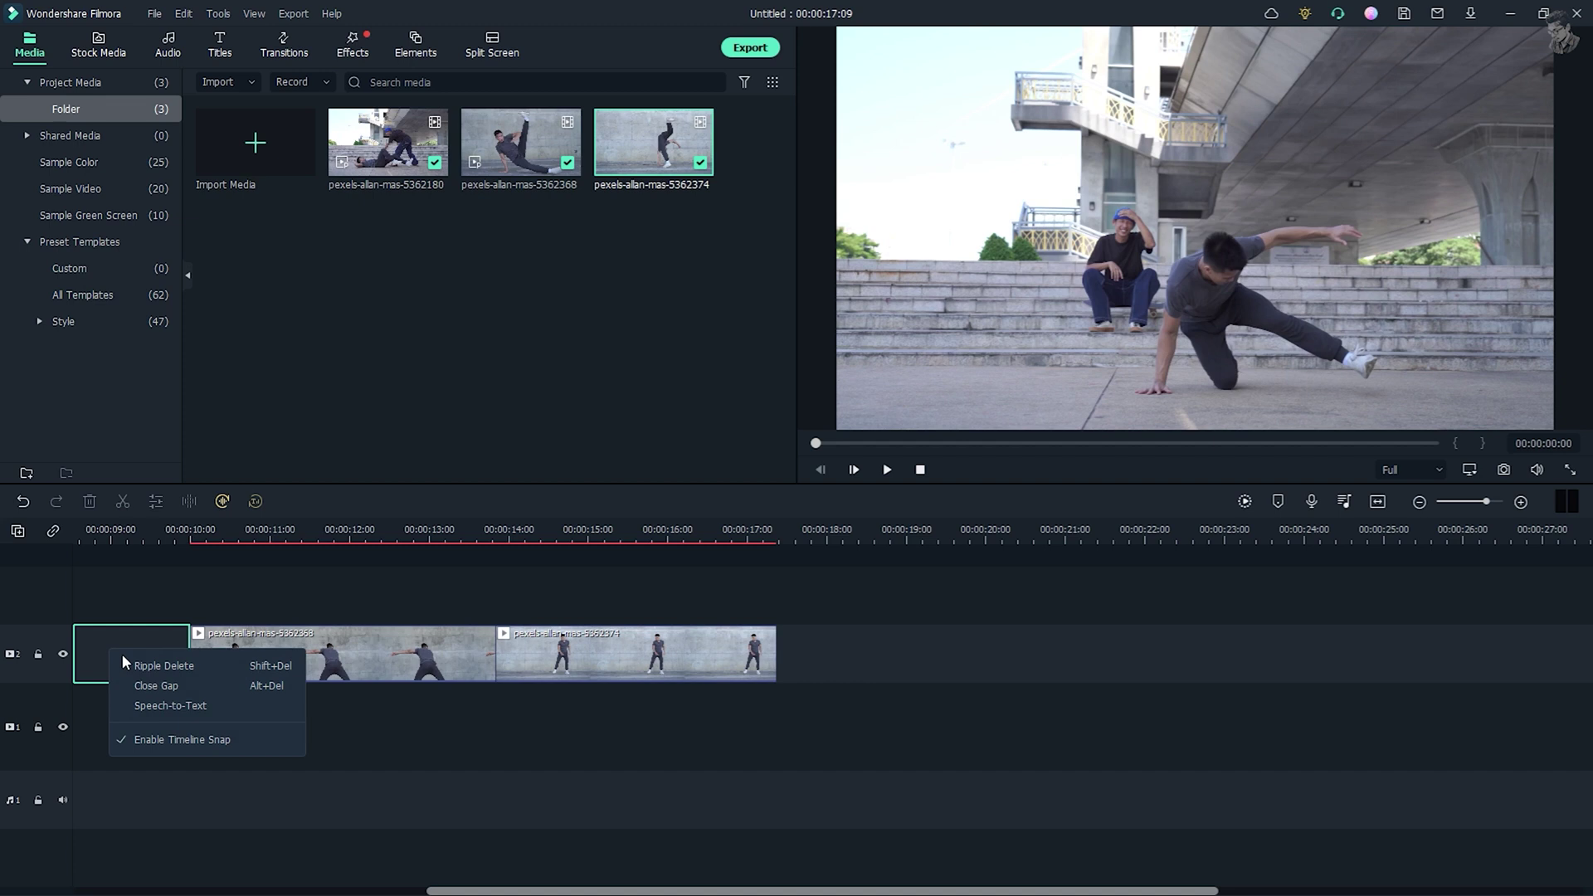
left_click(124, 659)
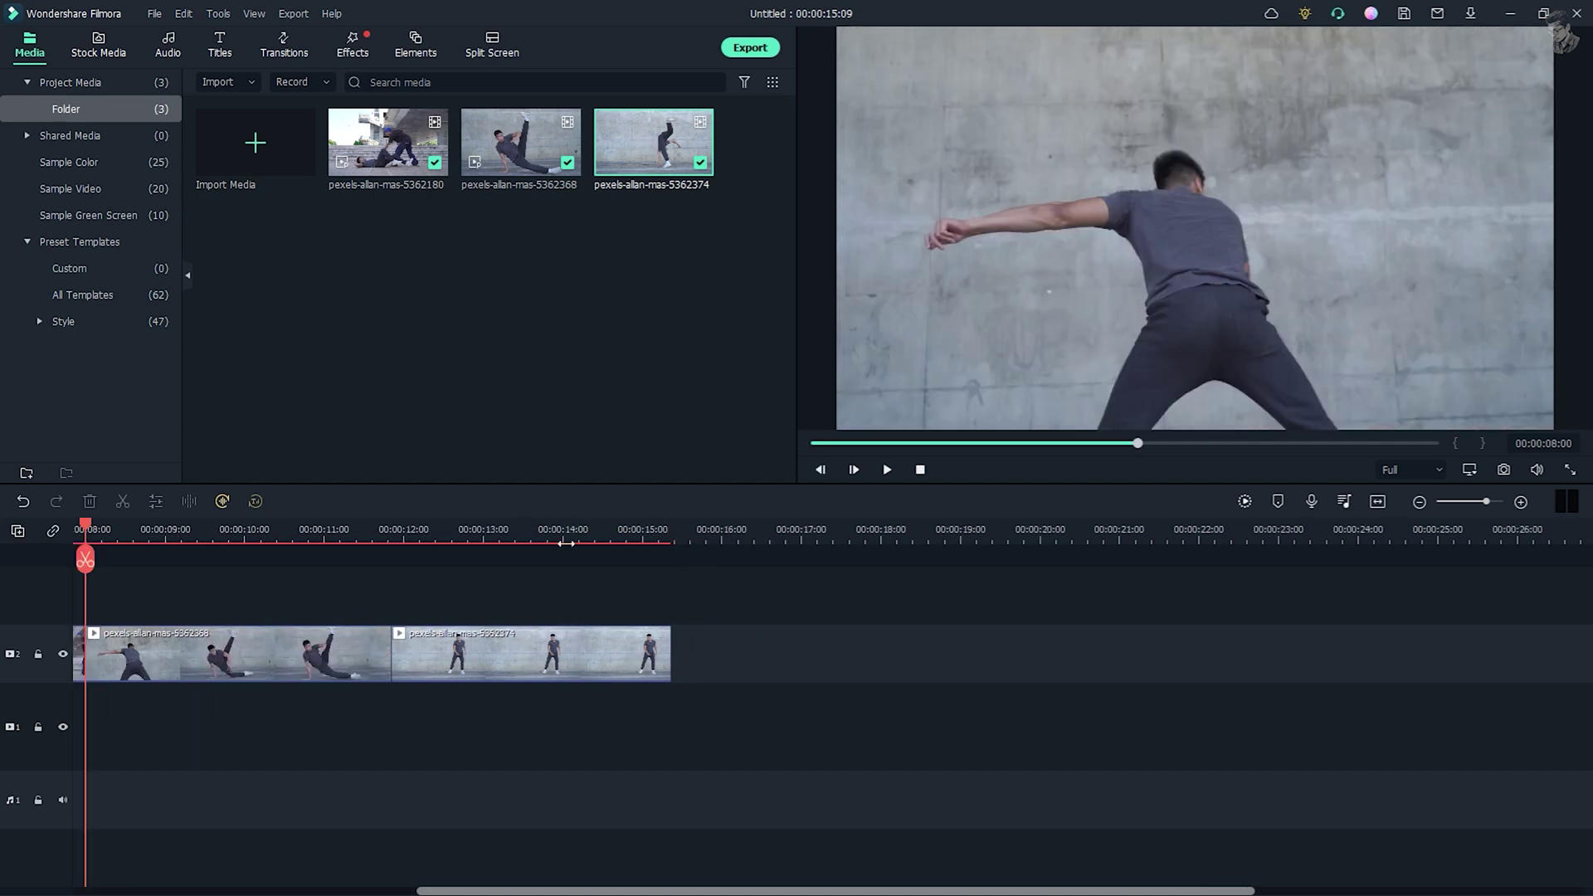
scroll(643, 544, "up", 2)
scroll(642, 543, "up", 3)
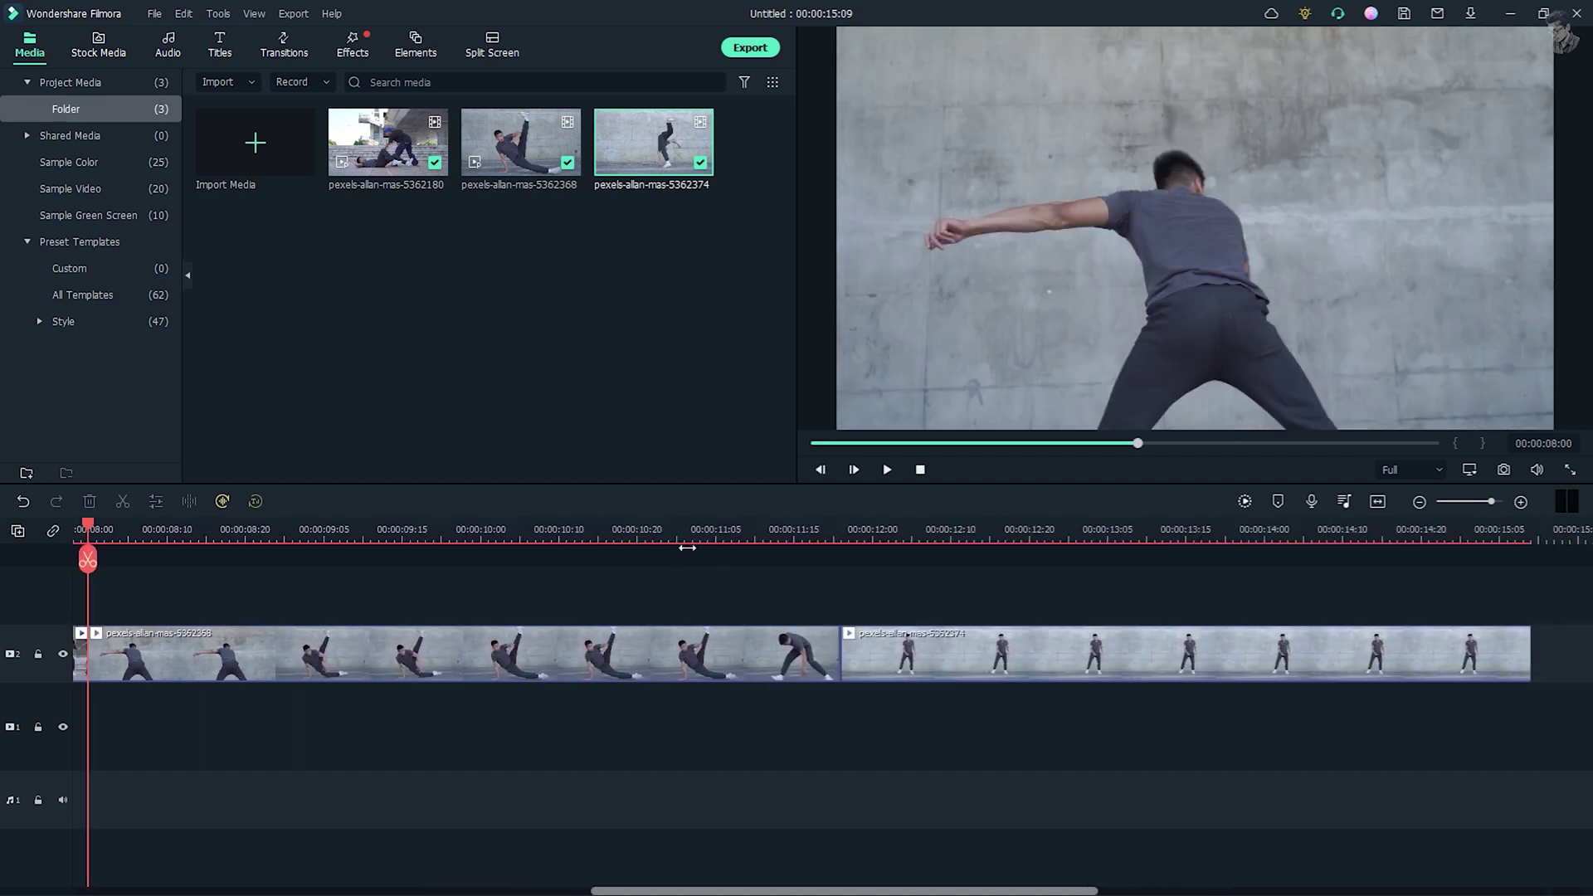
left_click(505, 670)
left_click(889, 668)
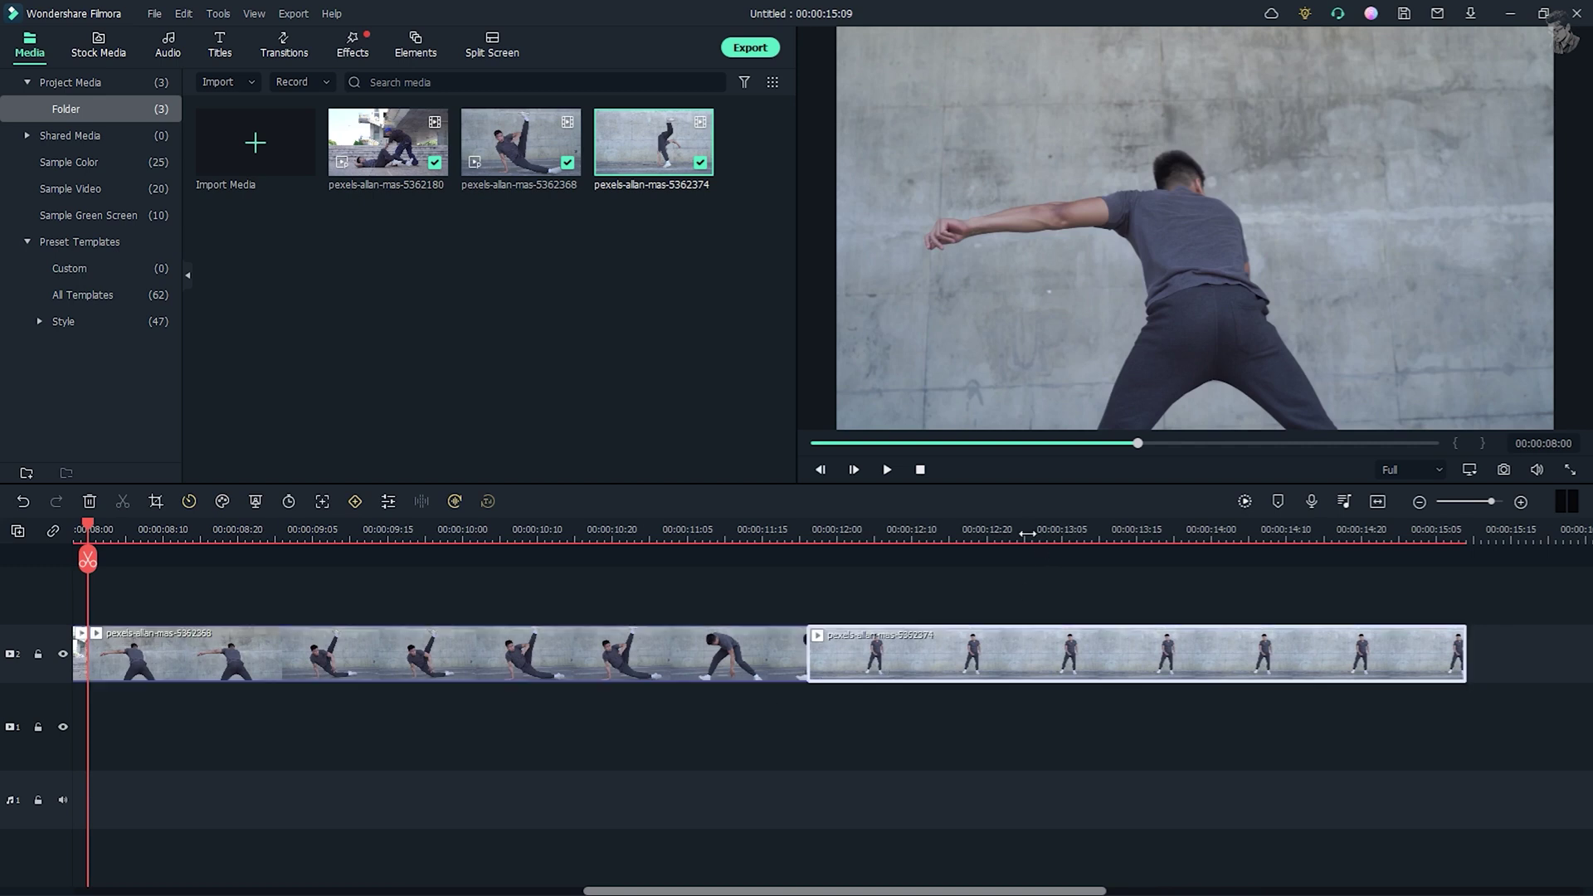
scroll(979, 531, "down", 2)
scroll(978, 531, "down", 1)
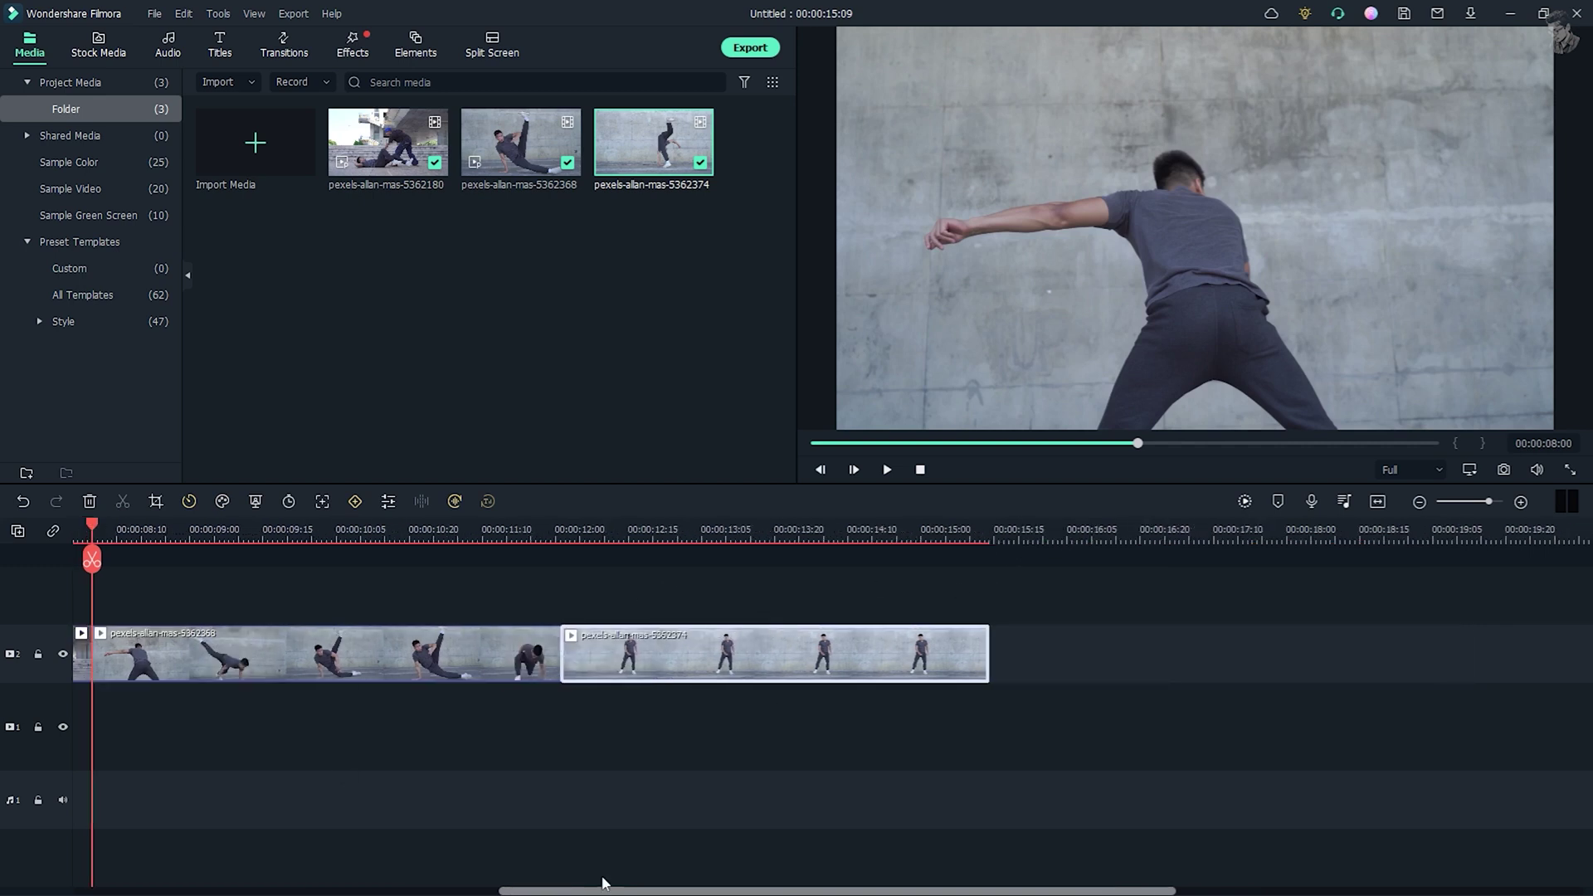
left_click_drag(596, 892, 129, 857)
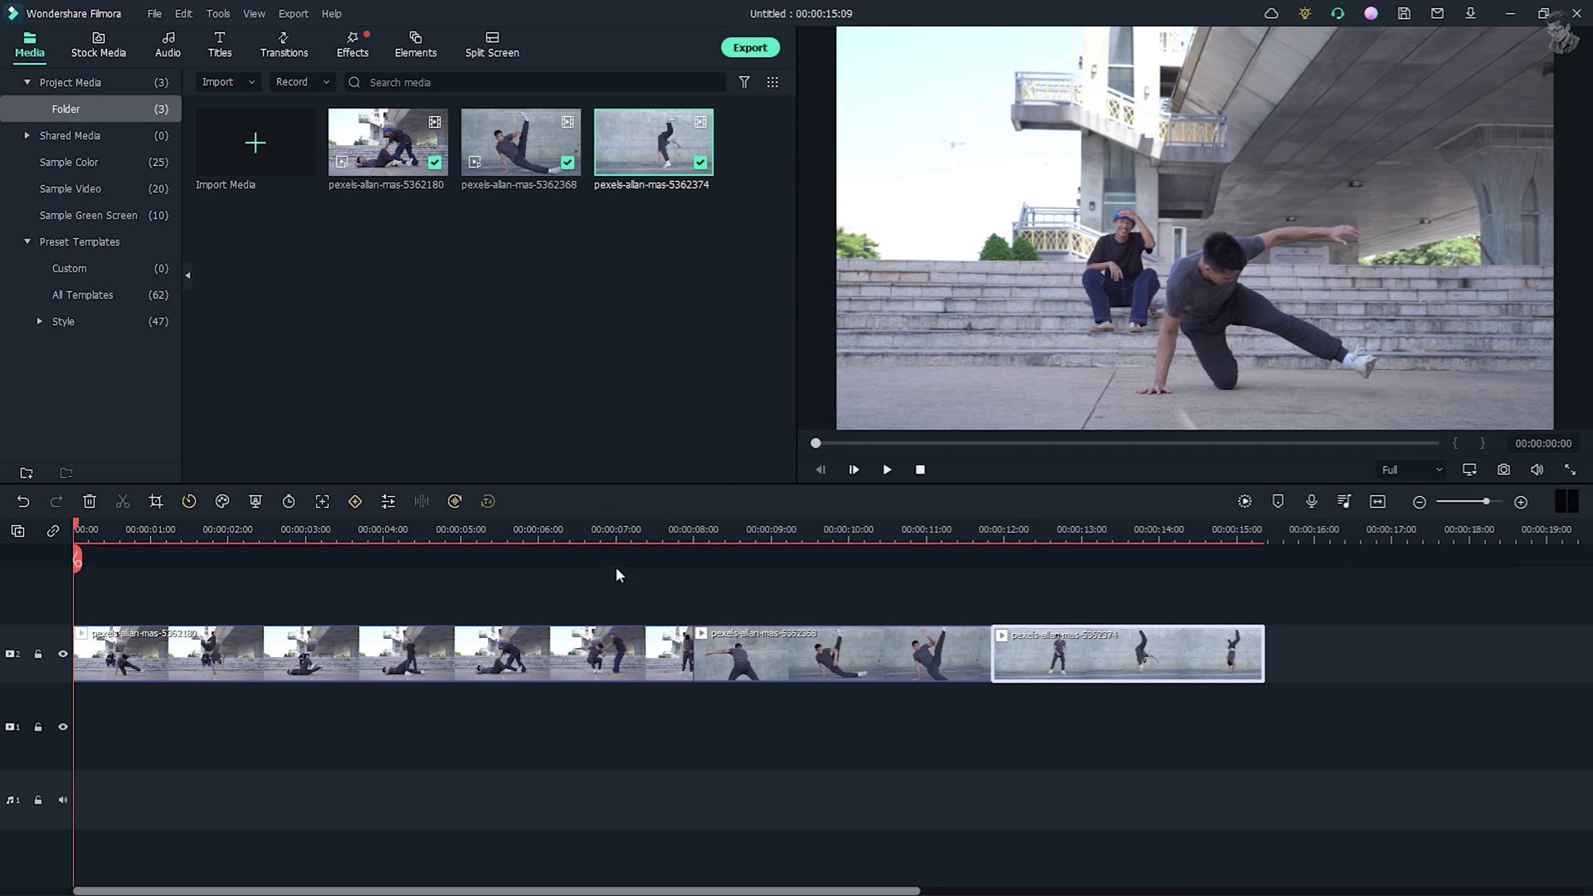
Step: Split the first clip at about 00:00:01:20 and delete the rest after the cut
left_click_drag(585, 529, 598, 530)
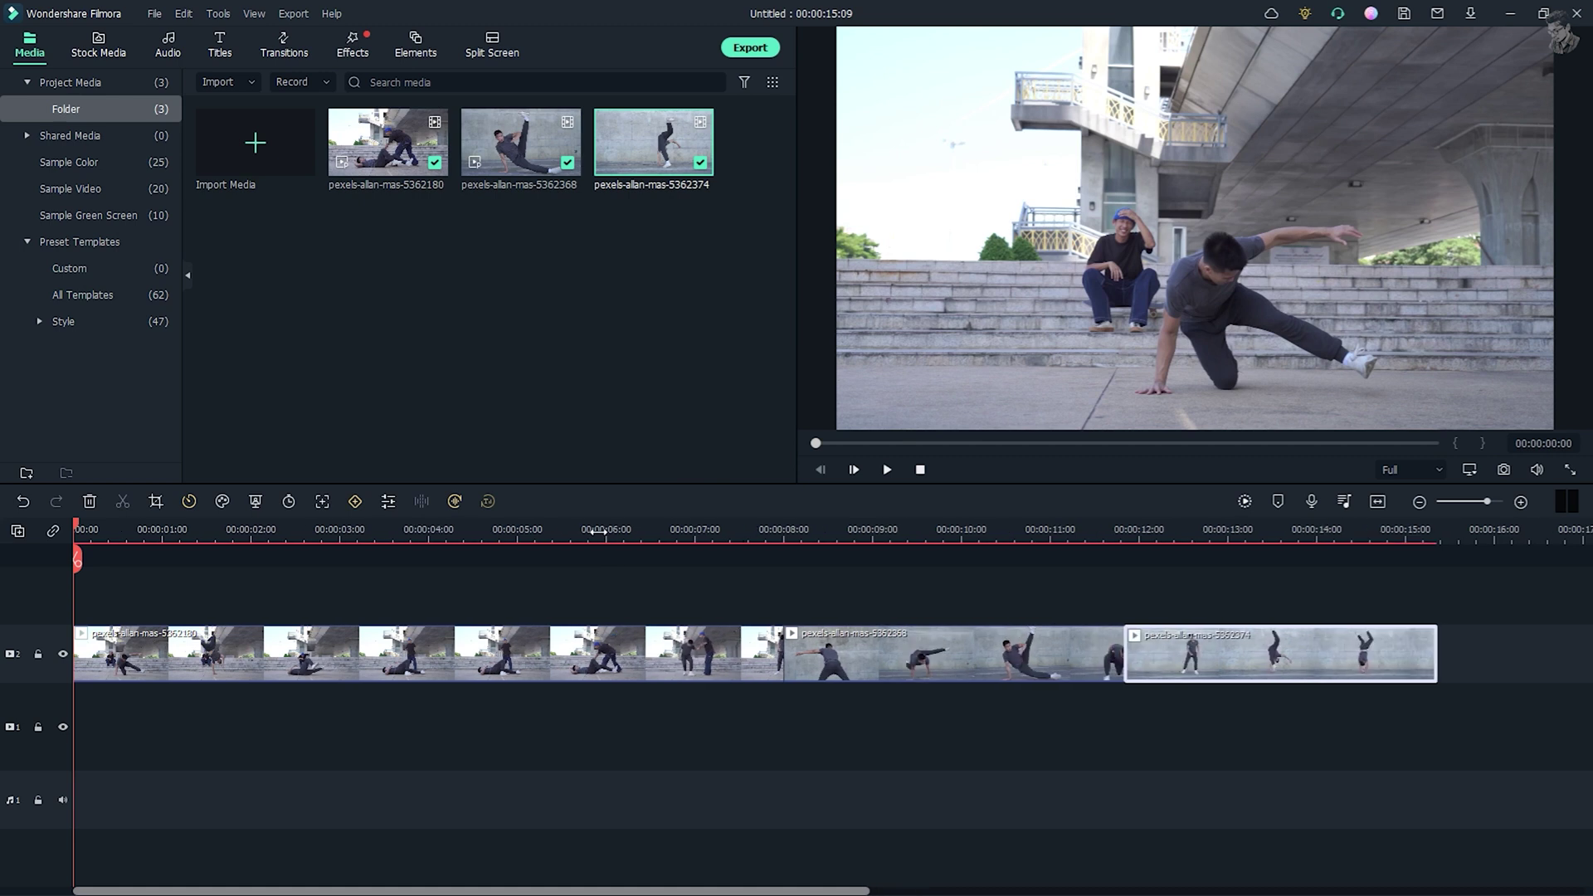
left_click(526, 649)
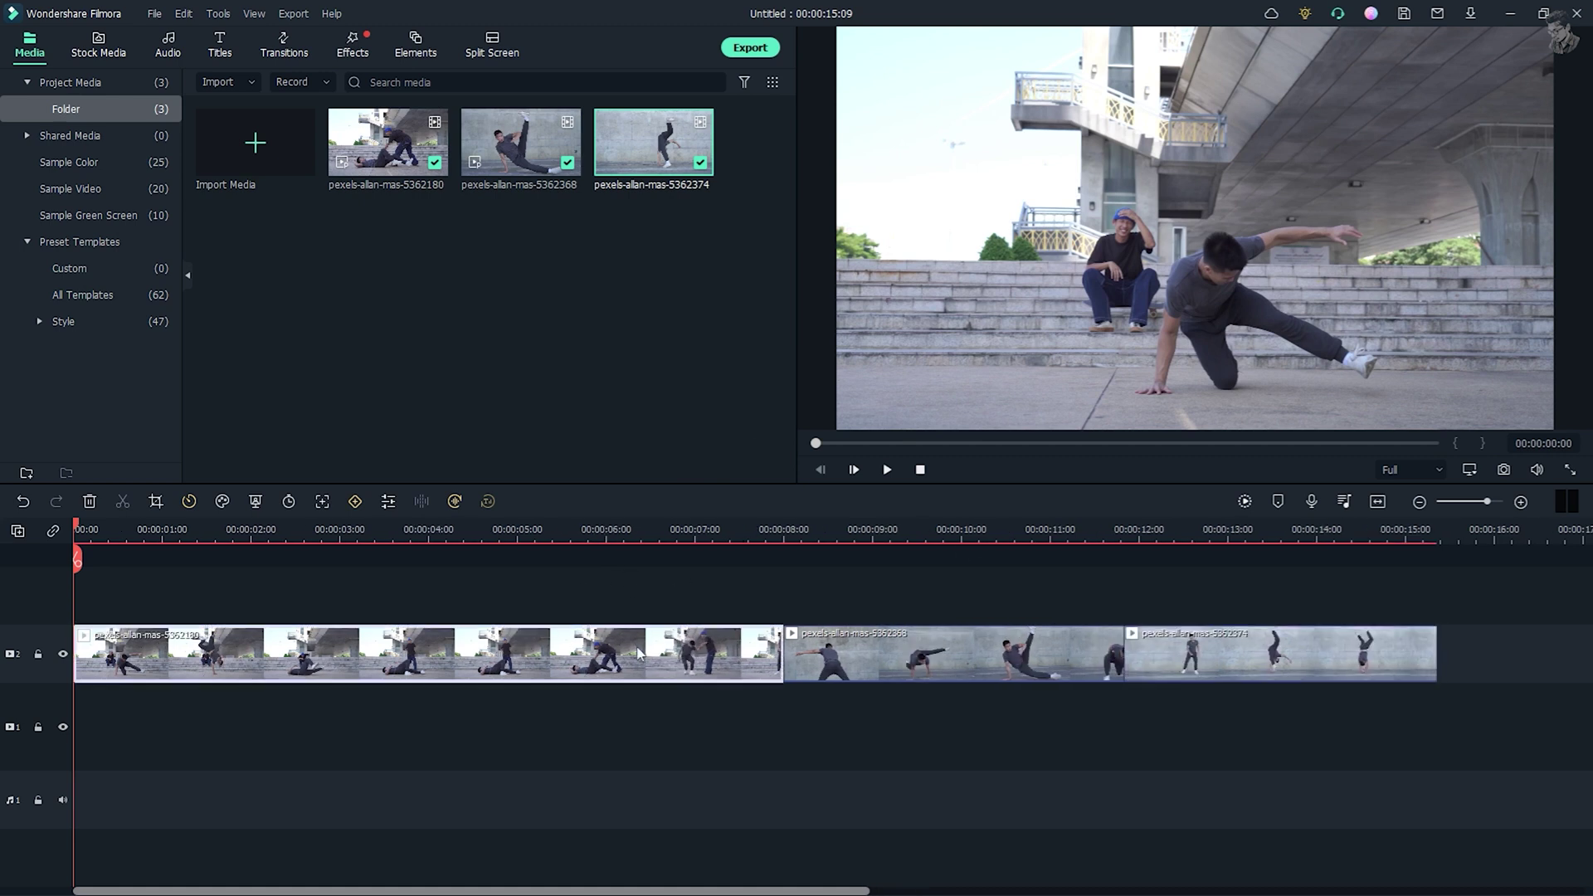
left_click(887, 469)
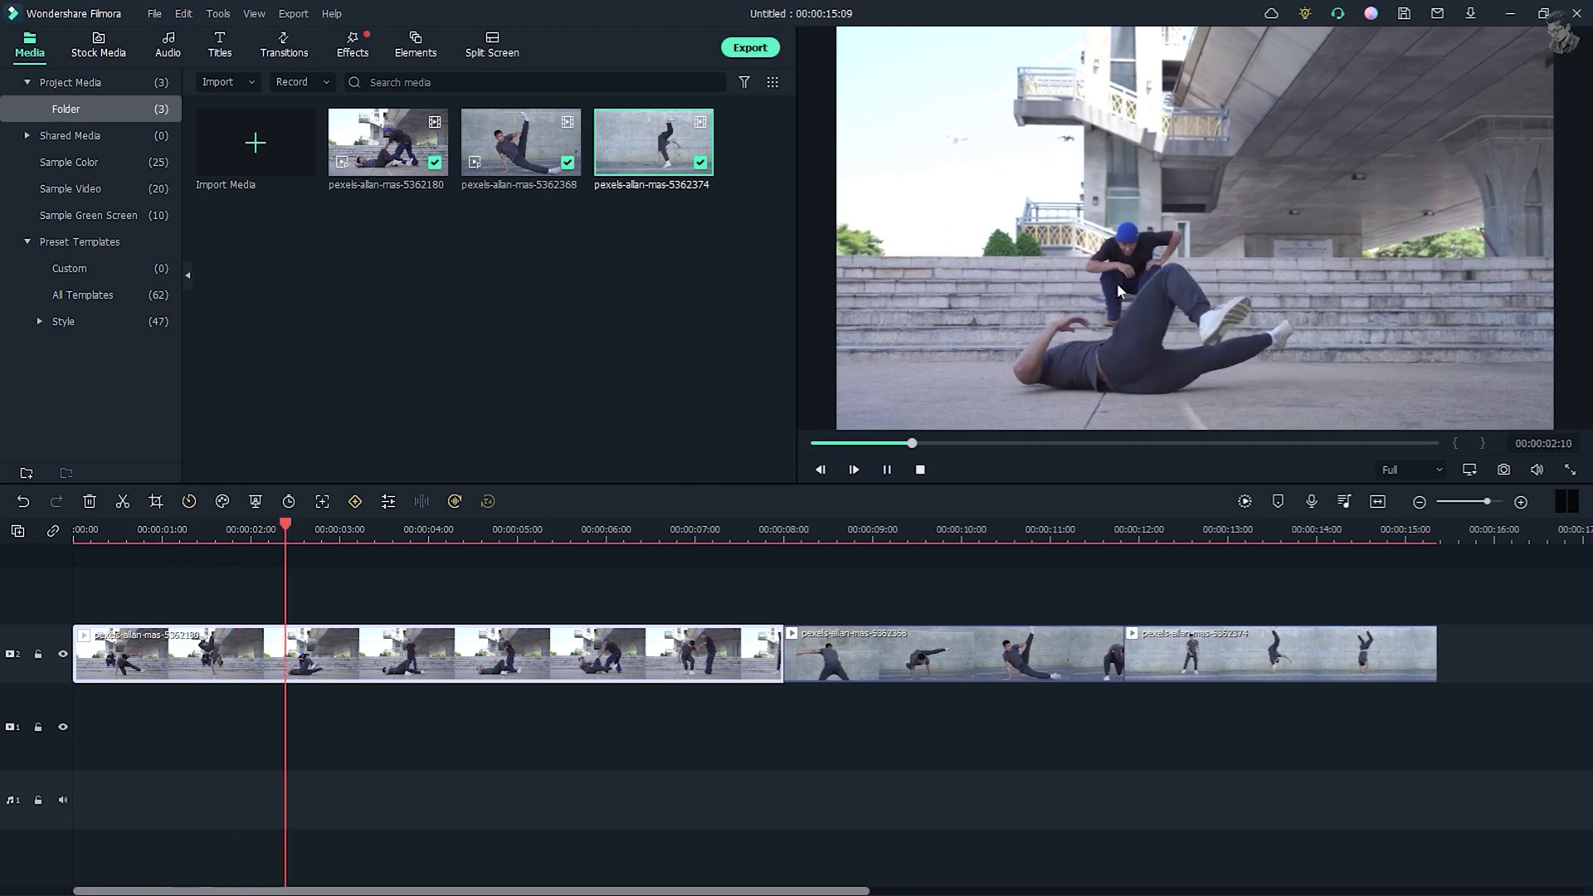
key("space")
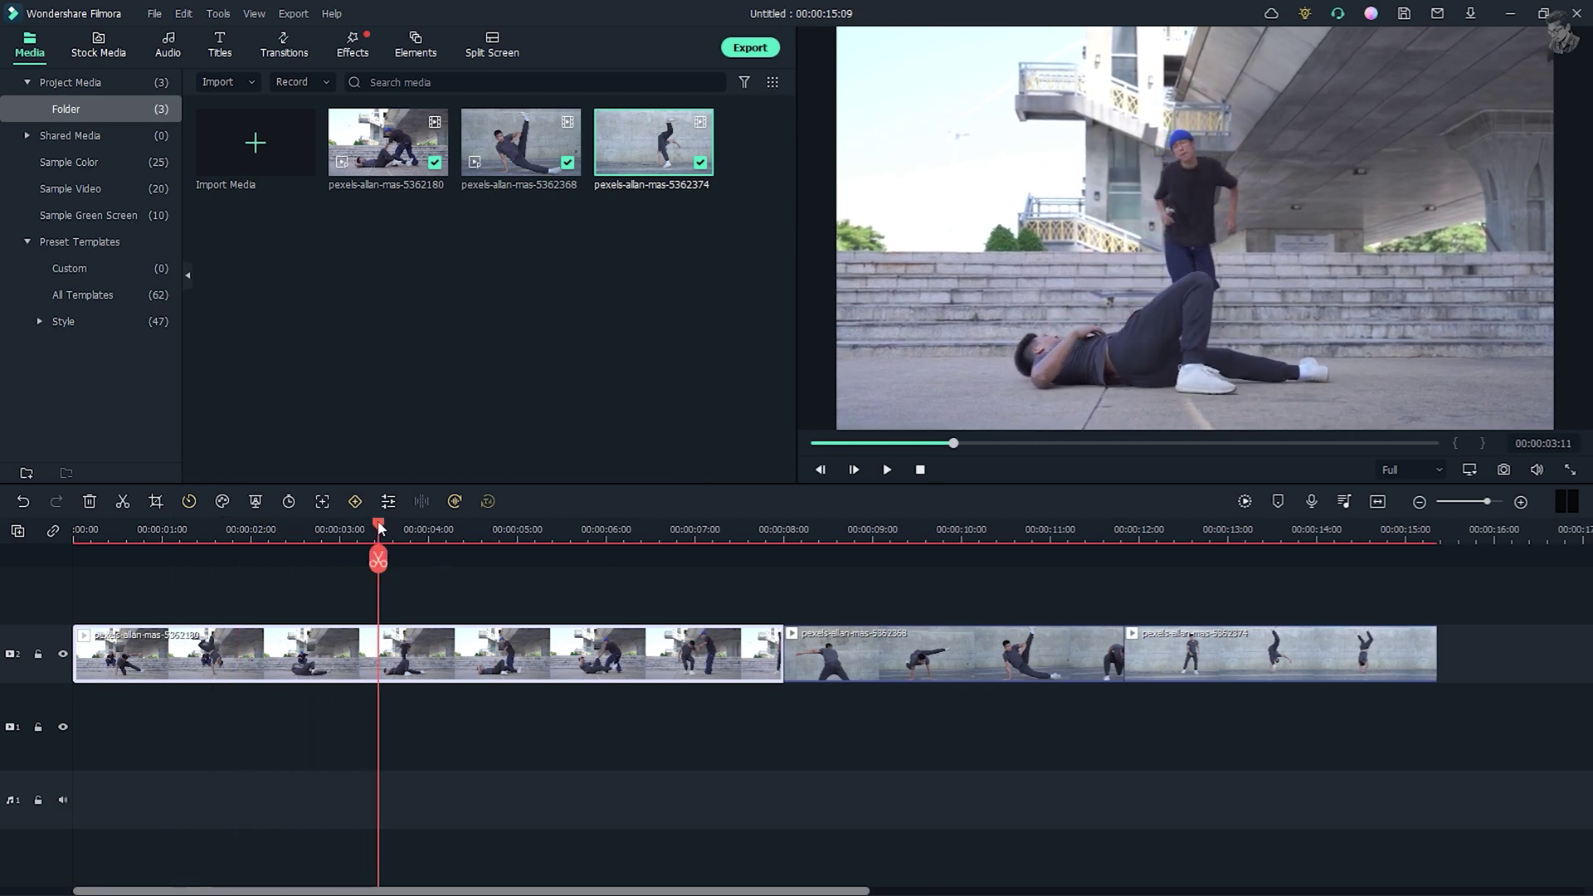
scroll(380, 529, "down", 4)
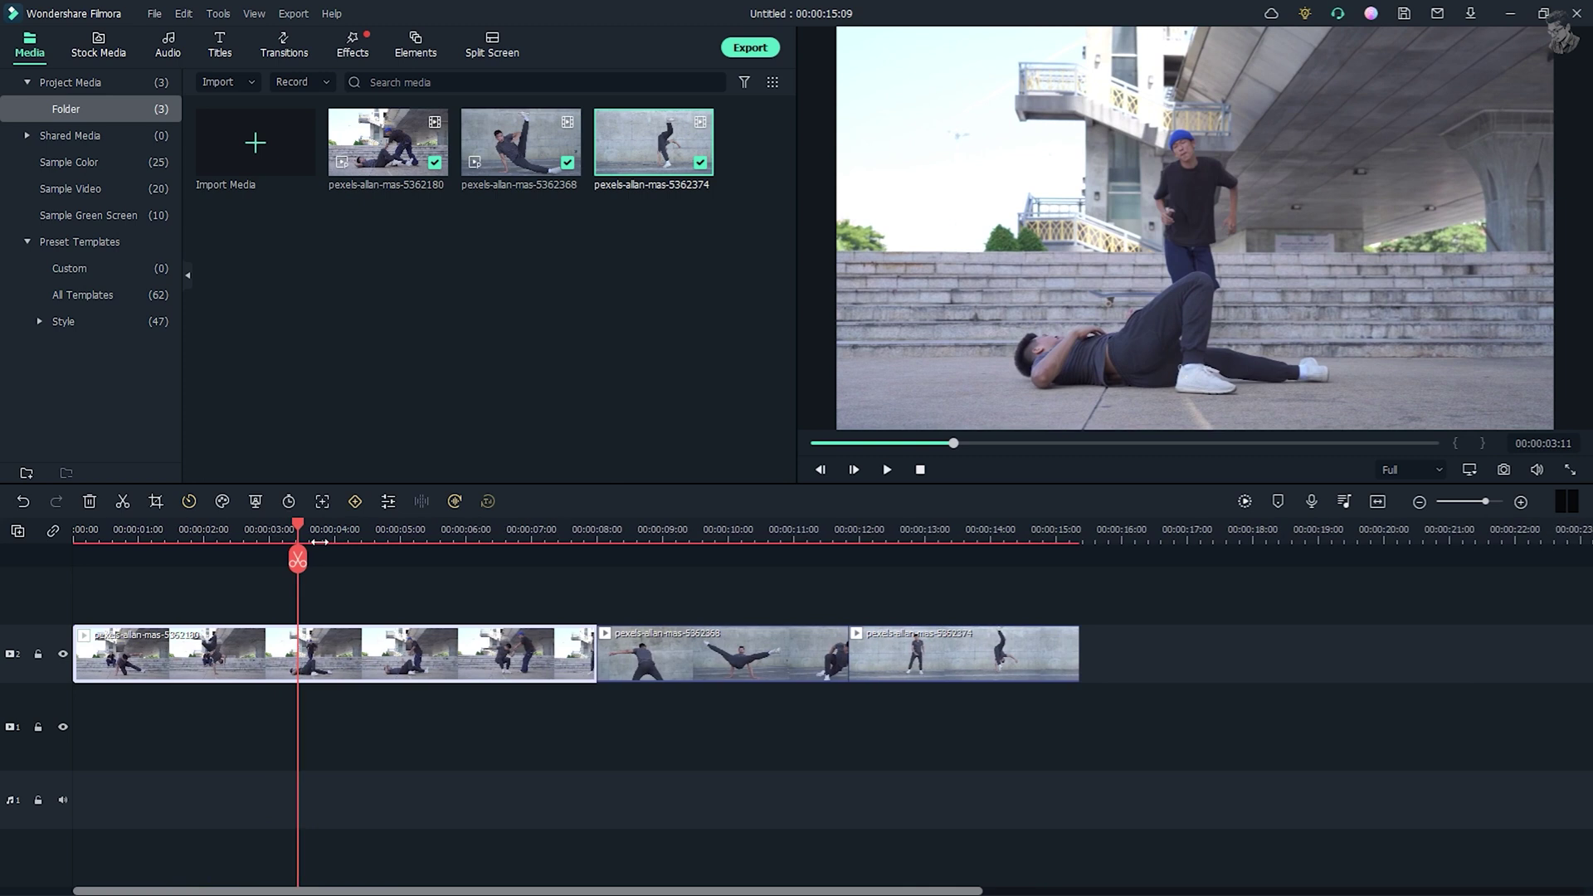
left_click_drag(305, 531, 180, 560)
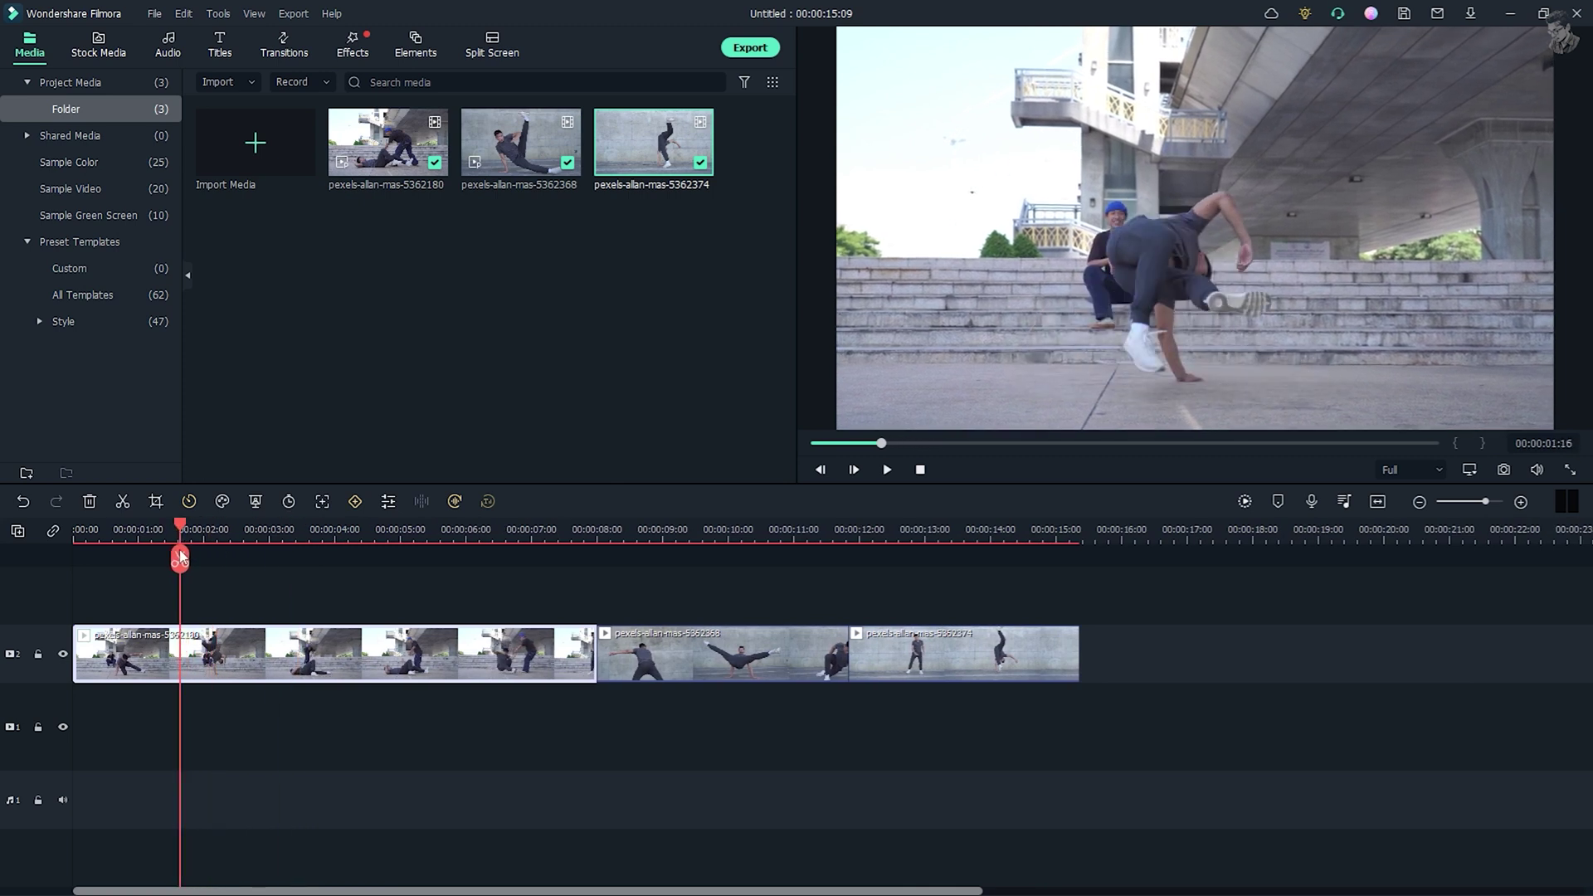
left_click(180, 568)
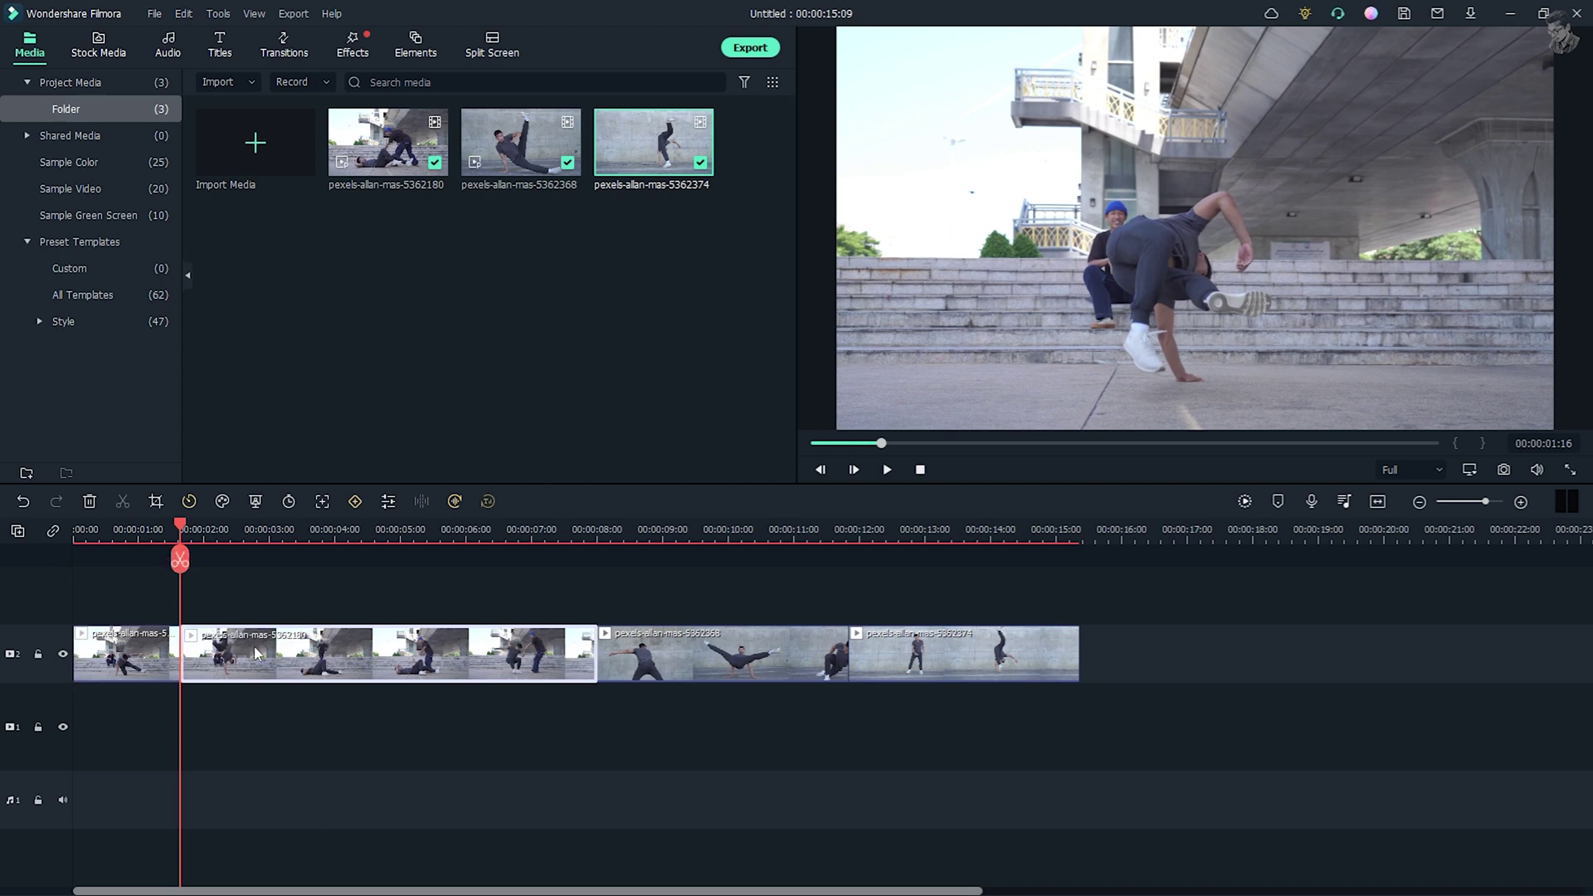
key("Delete")
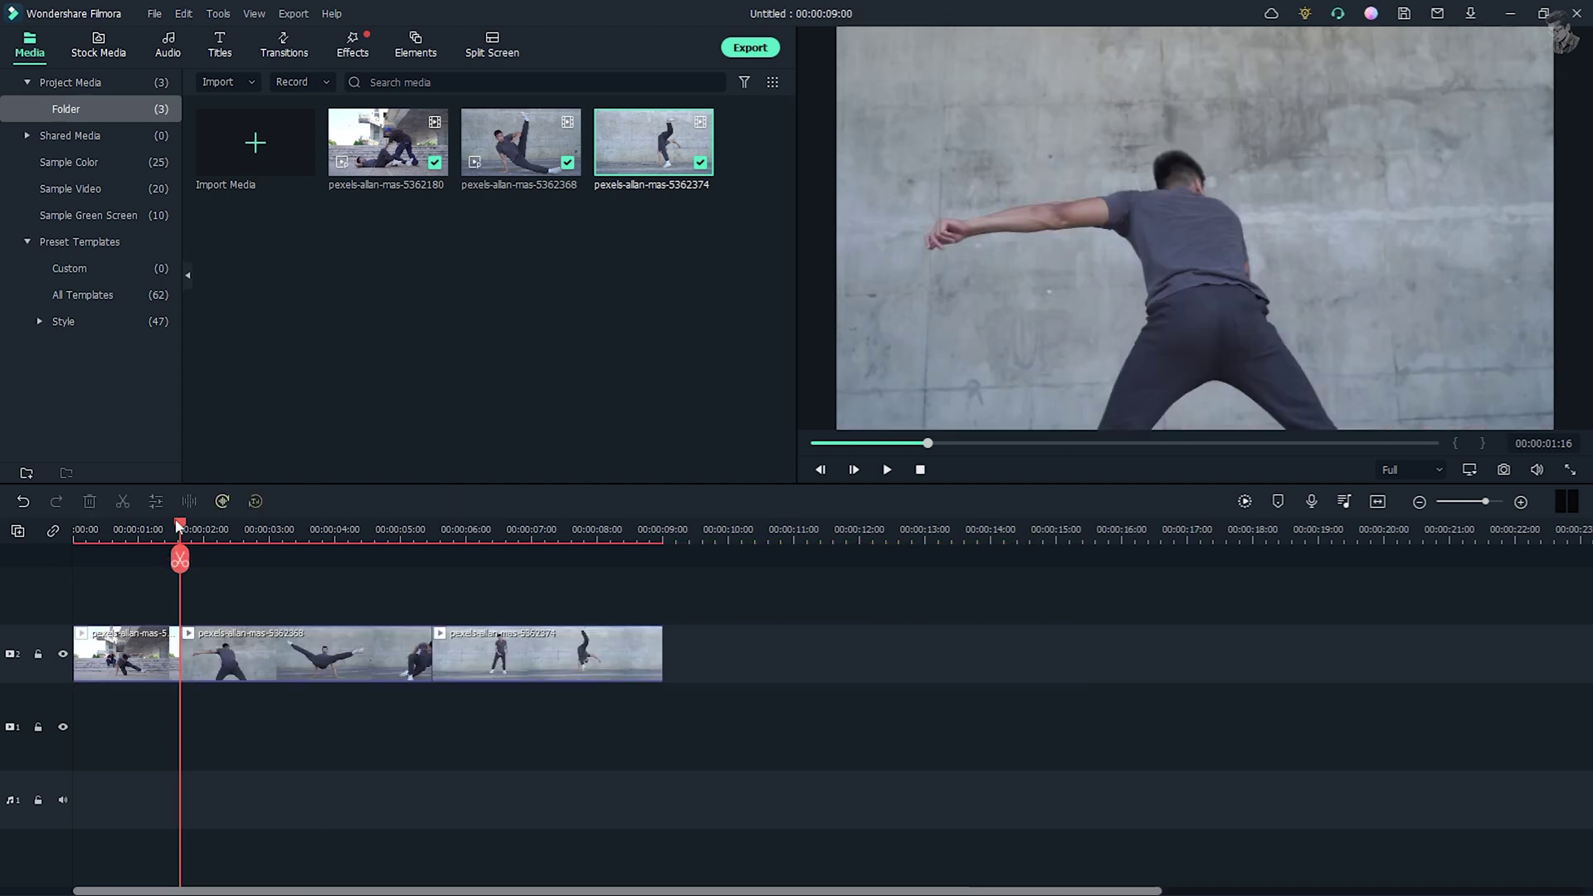
Step: Split the second clip at the playhead and delete its right piece
left_click_drag(177, 526, 327, 529)
left_click(360, 635)
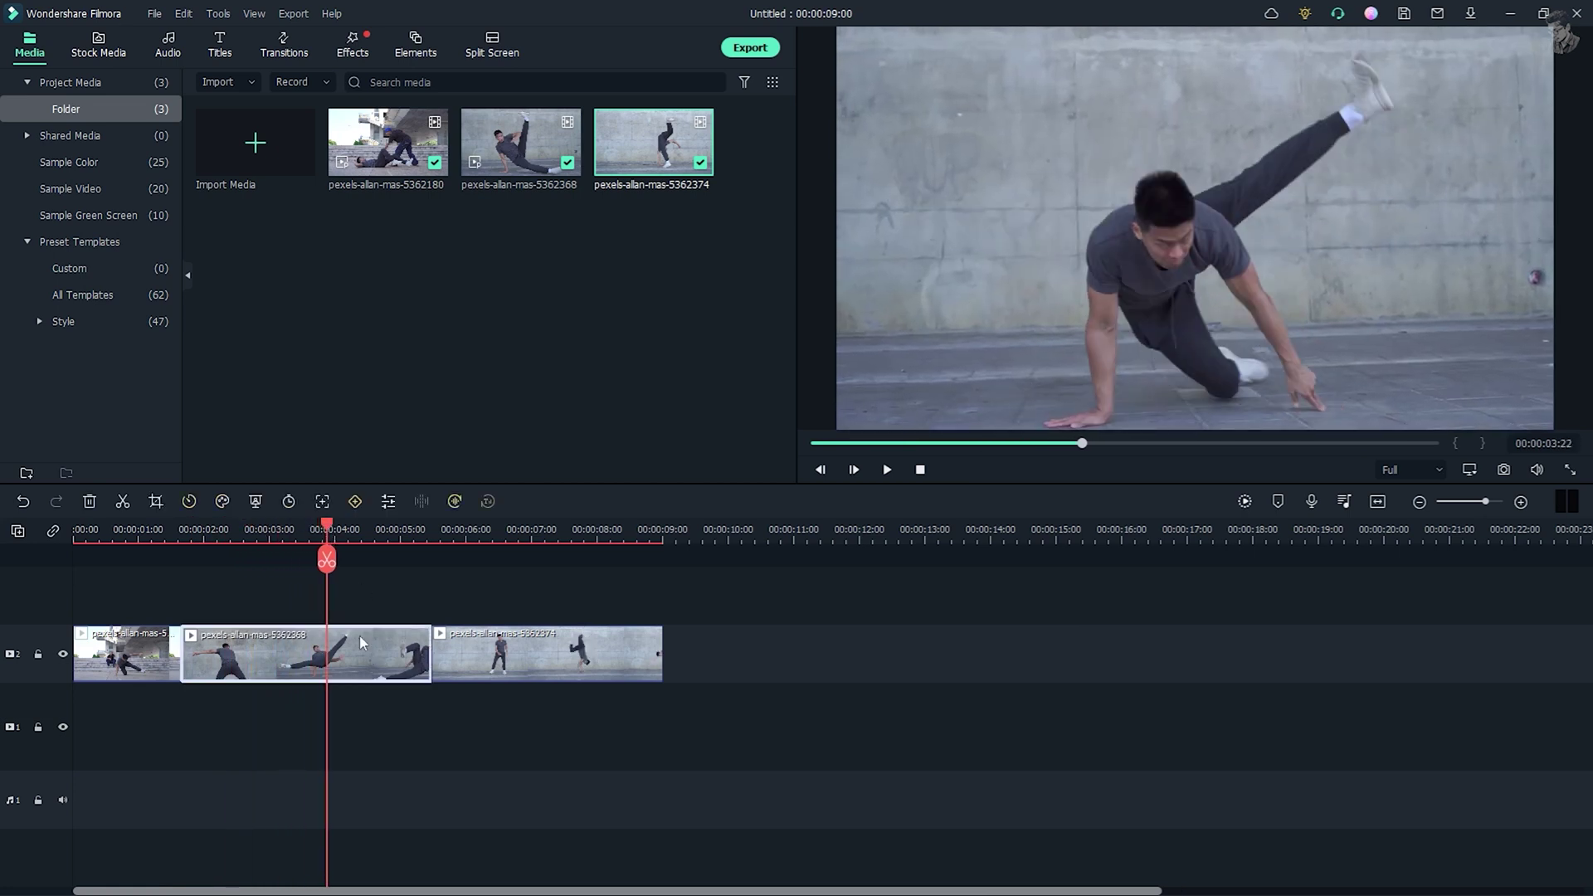
left_click(326, 562)
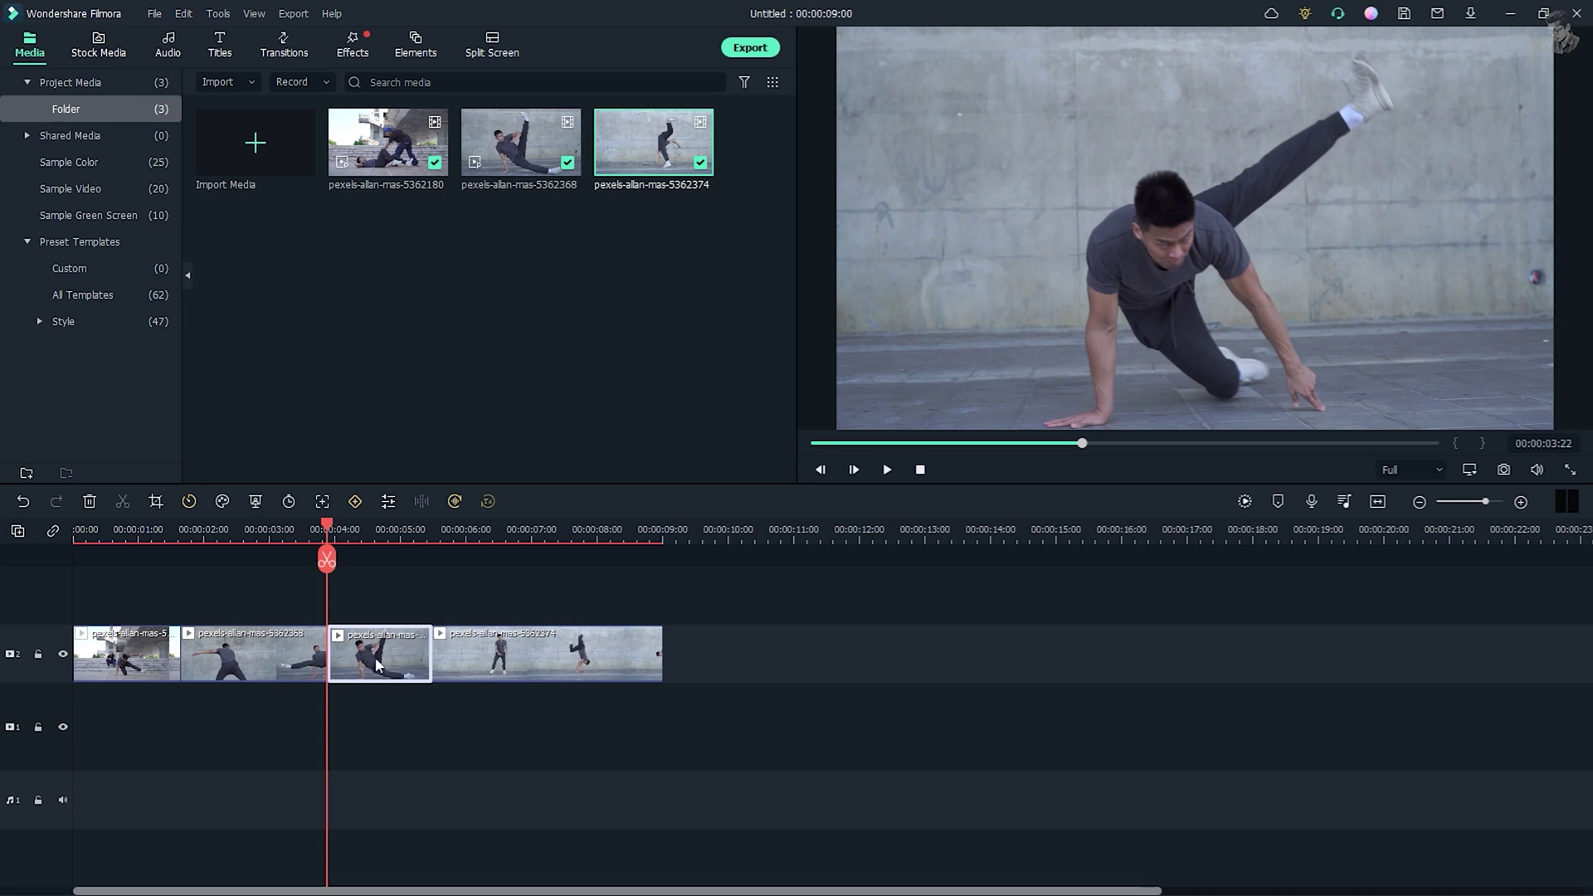
key("Delete")
key("space")
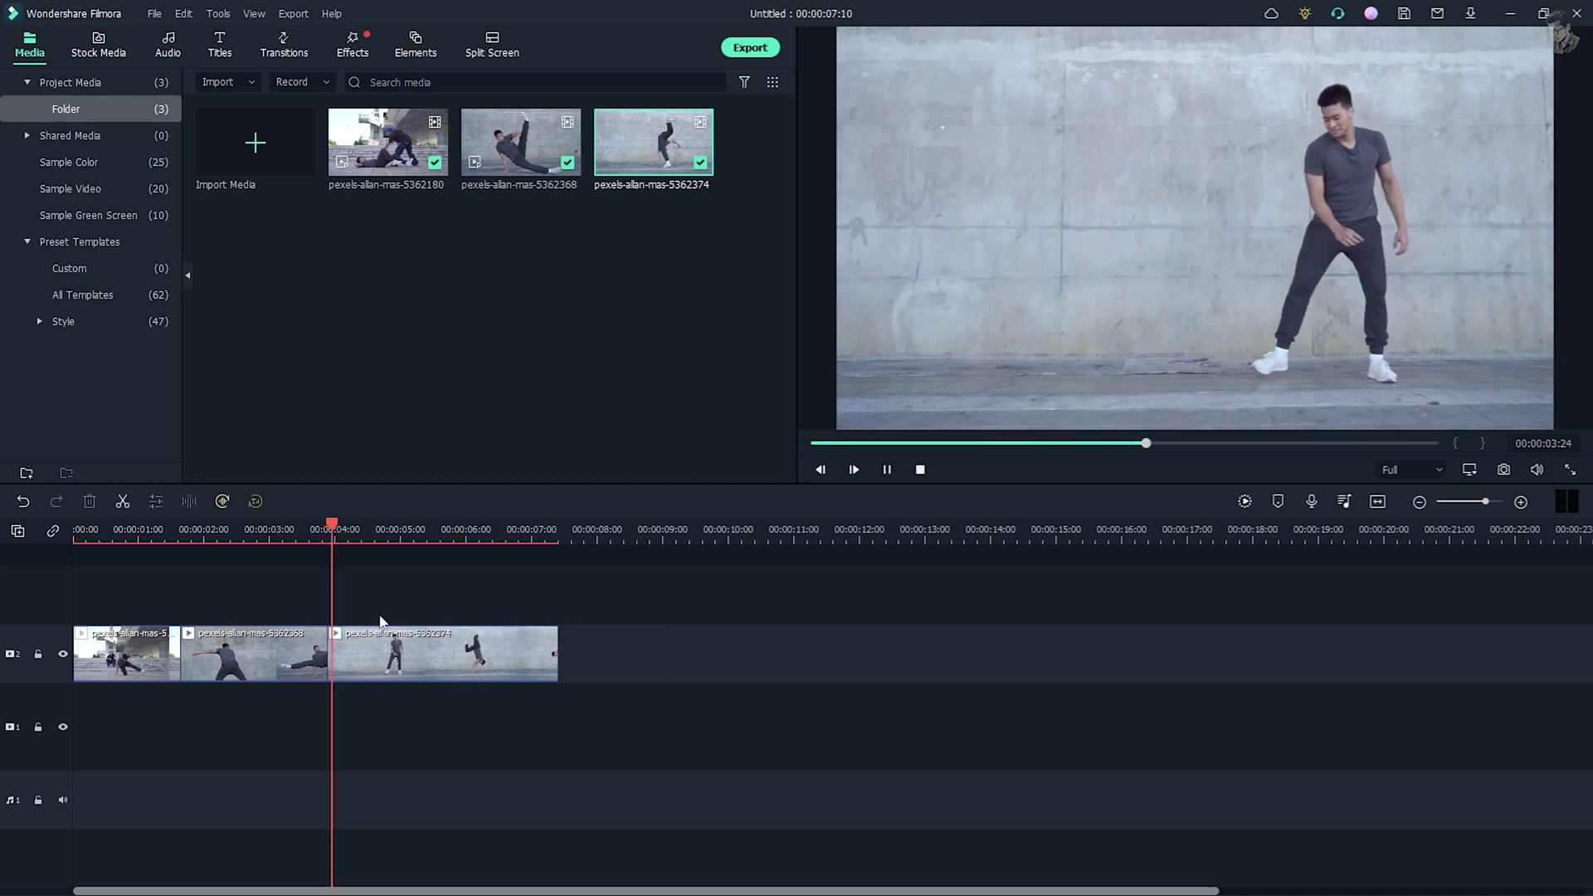
key("space")
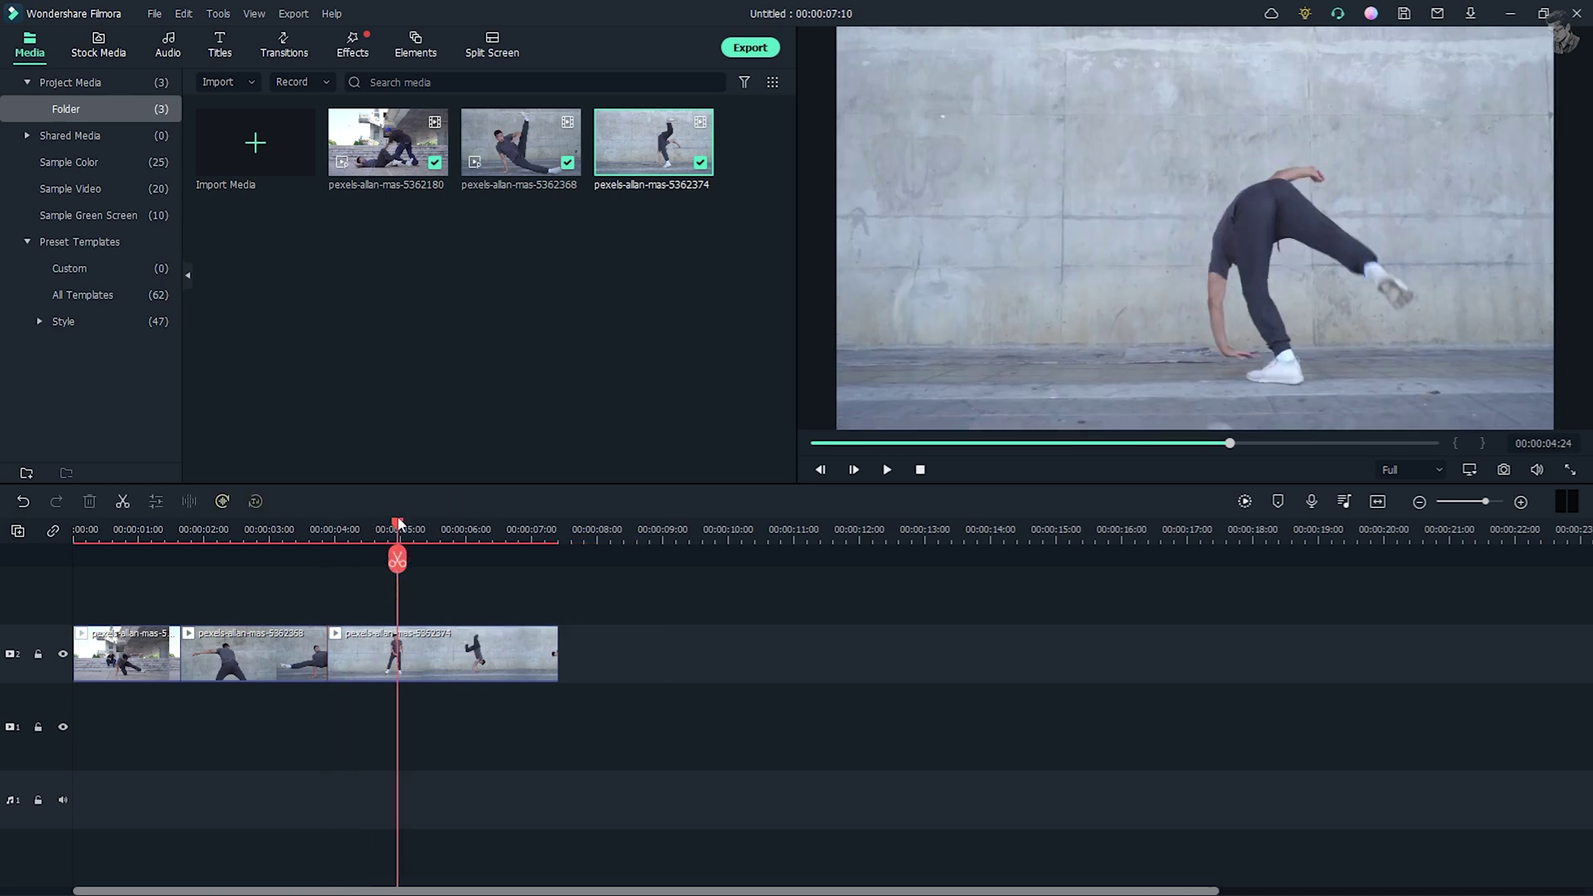
Step: Split the third clip at 00:00:04:22 and delete its short left piece
left_click_drag(398, 554, 393, 556)
left_click(392, 560)
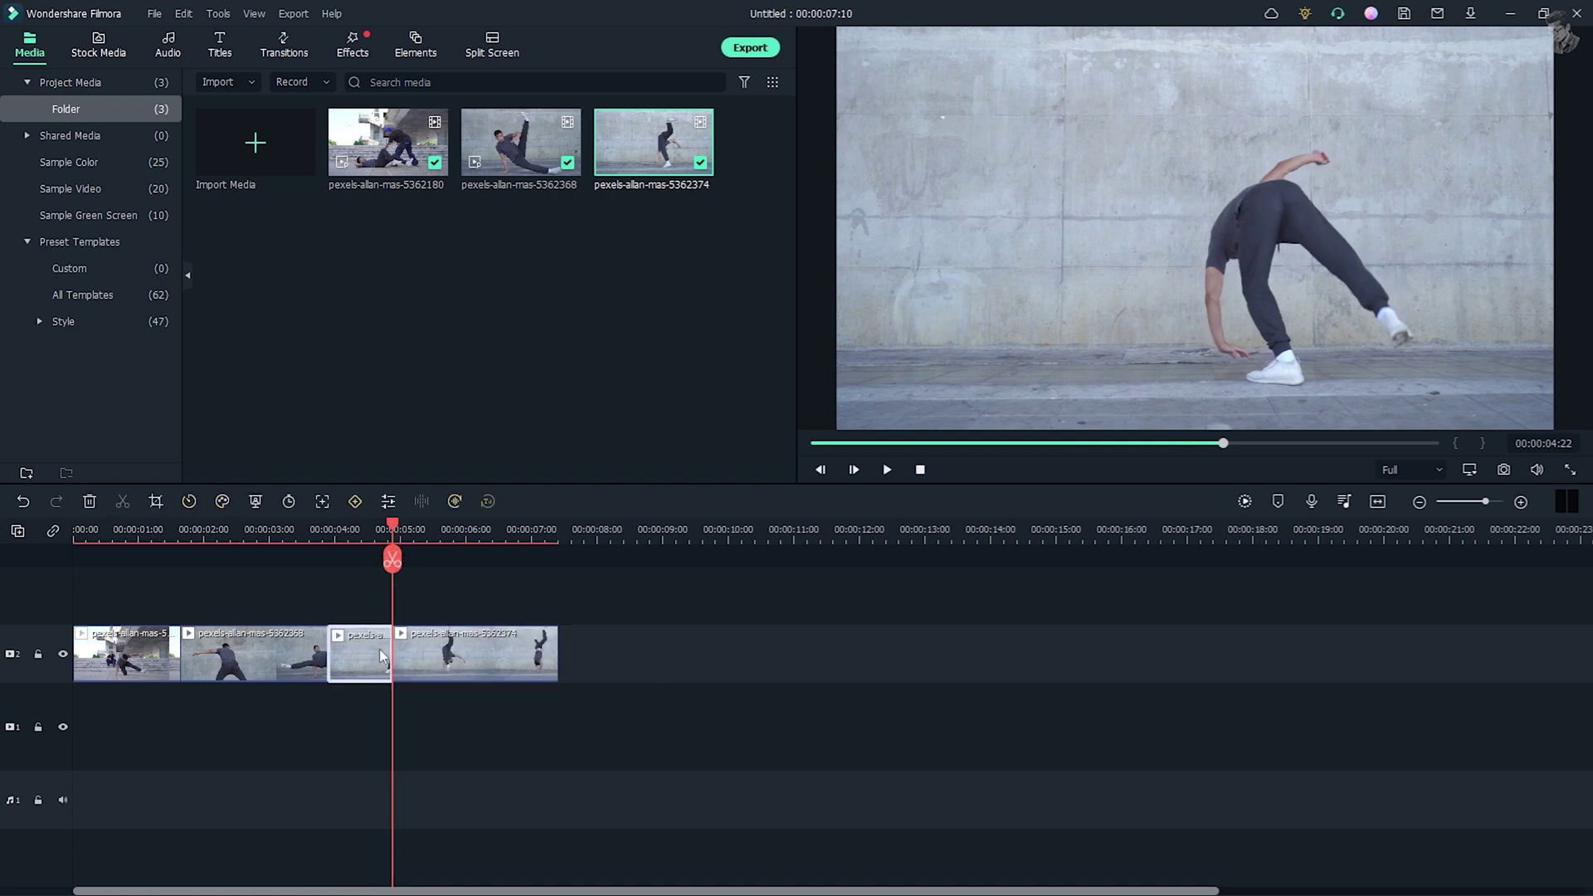
left_click(380, 649)
key("Delete")
key("space")
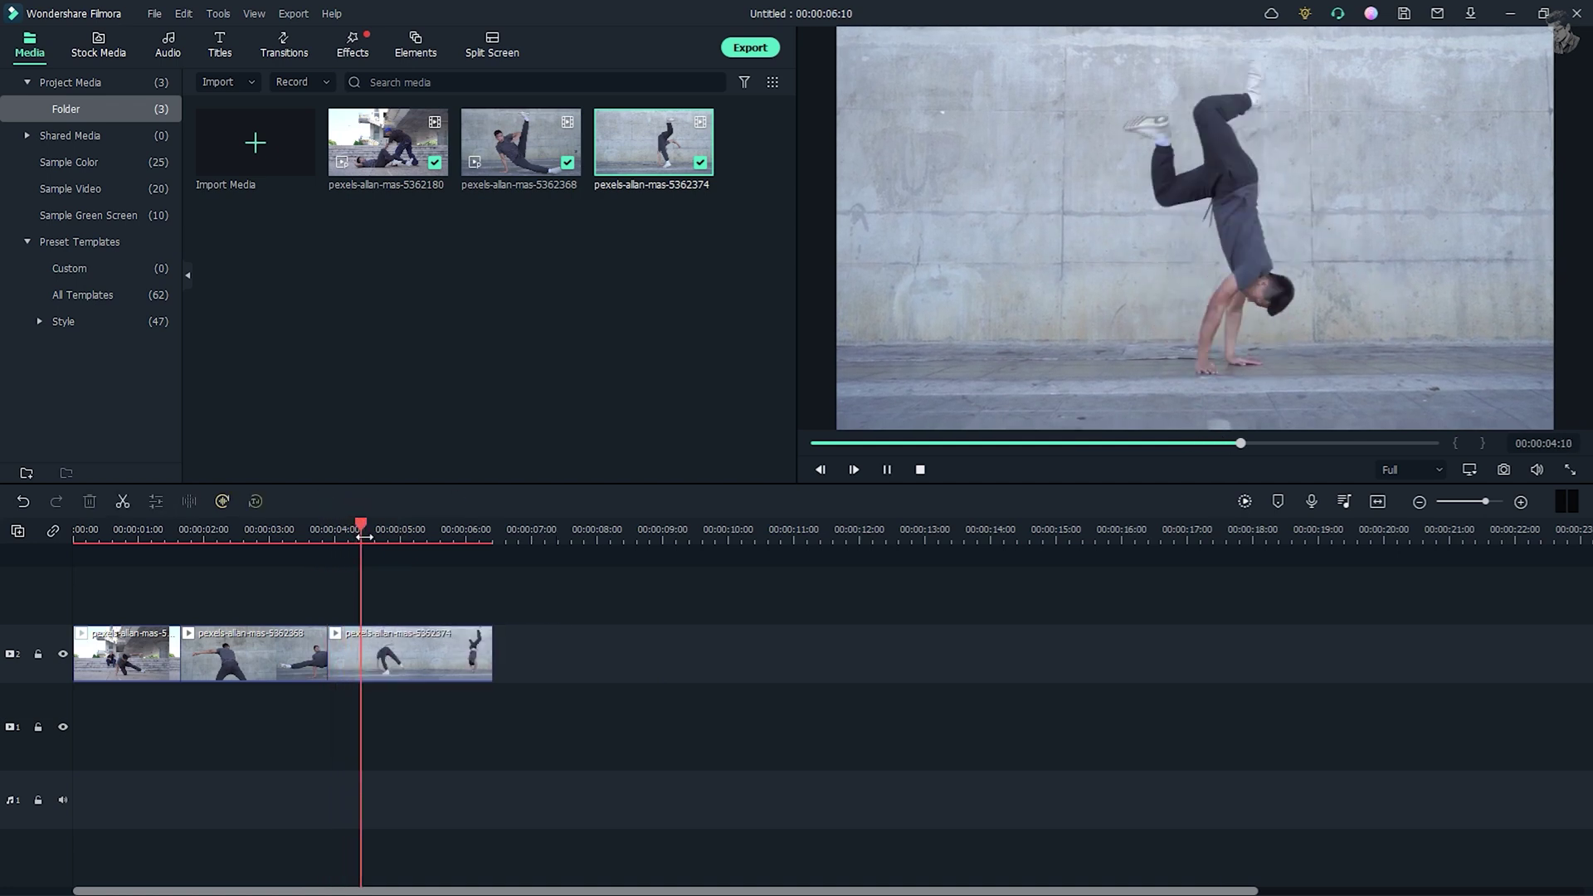
key("space")
Step: Cut the small tail off the last clip and show the AI Portrait effects
left_click_drag(413, 561, 456, 561)
left_click(457, 560)
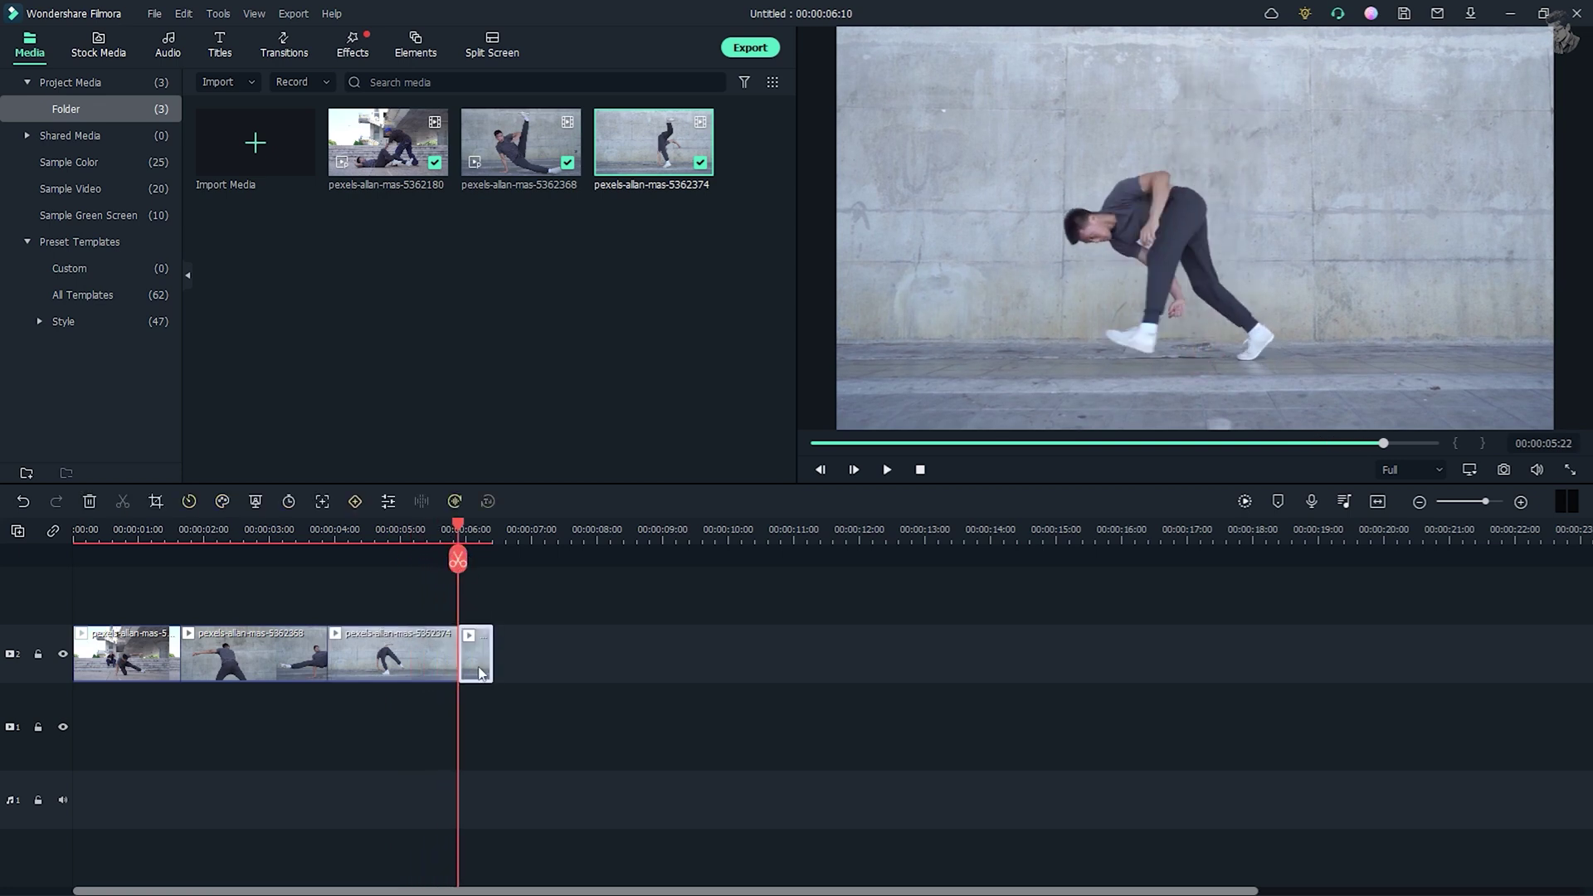
key("Delete")
left_click_drag(462, 531, 27, 599)
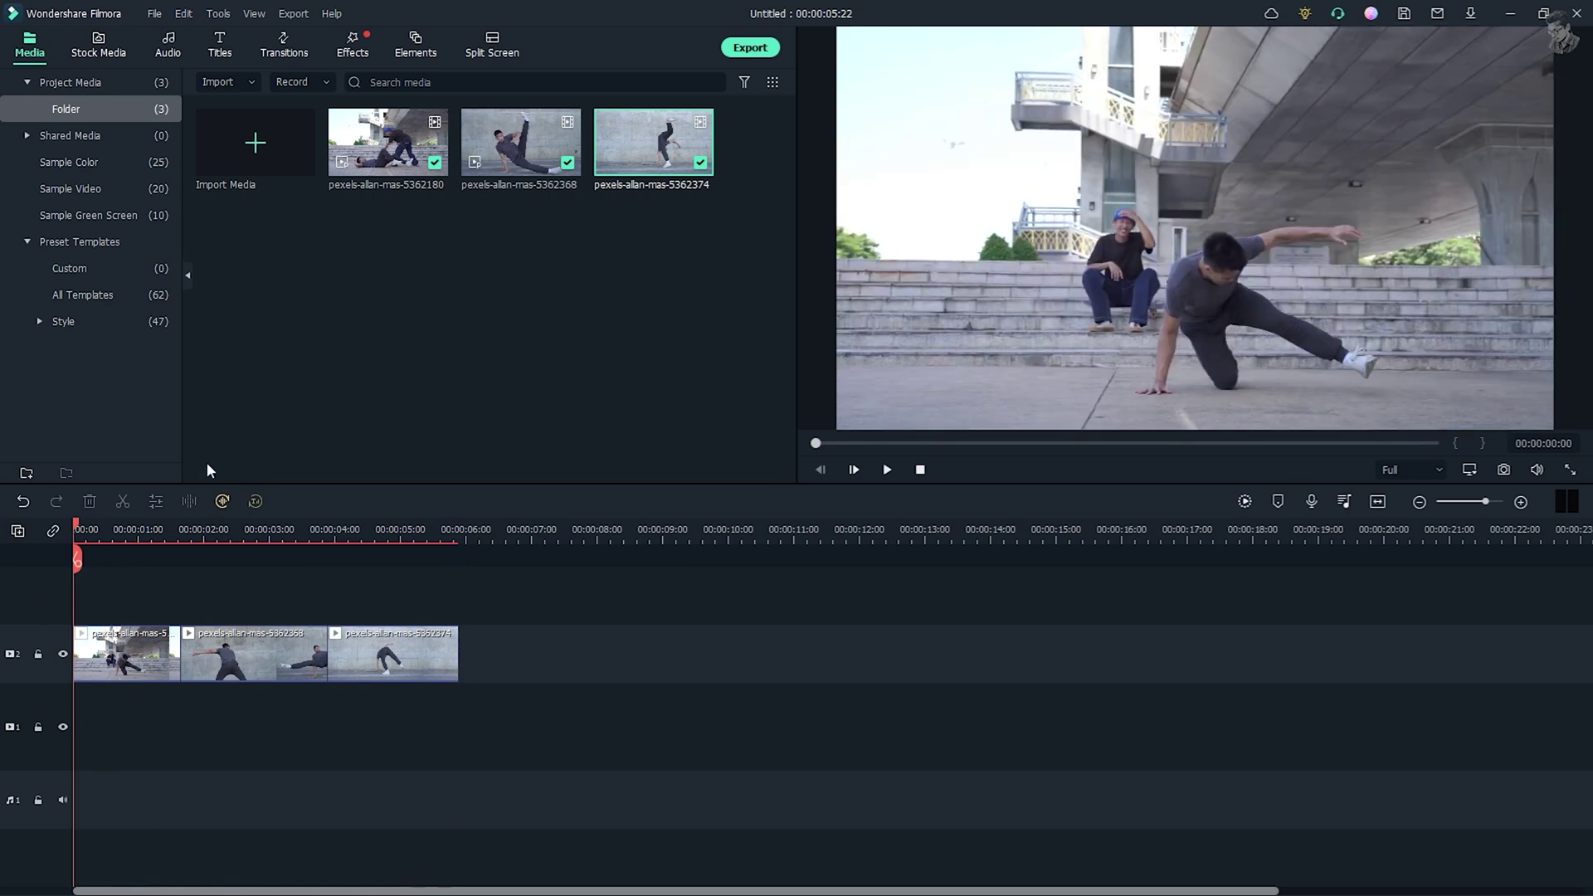
left_click(342, 55)
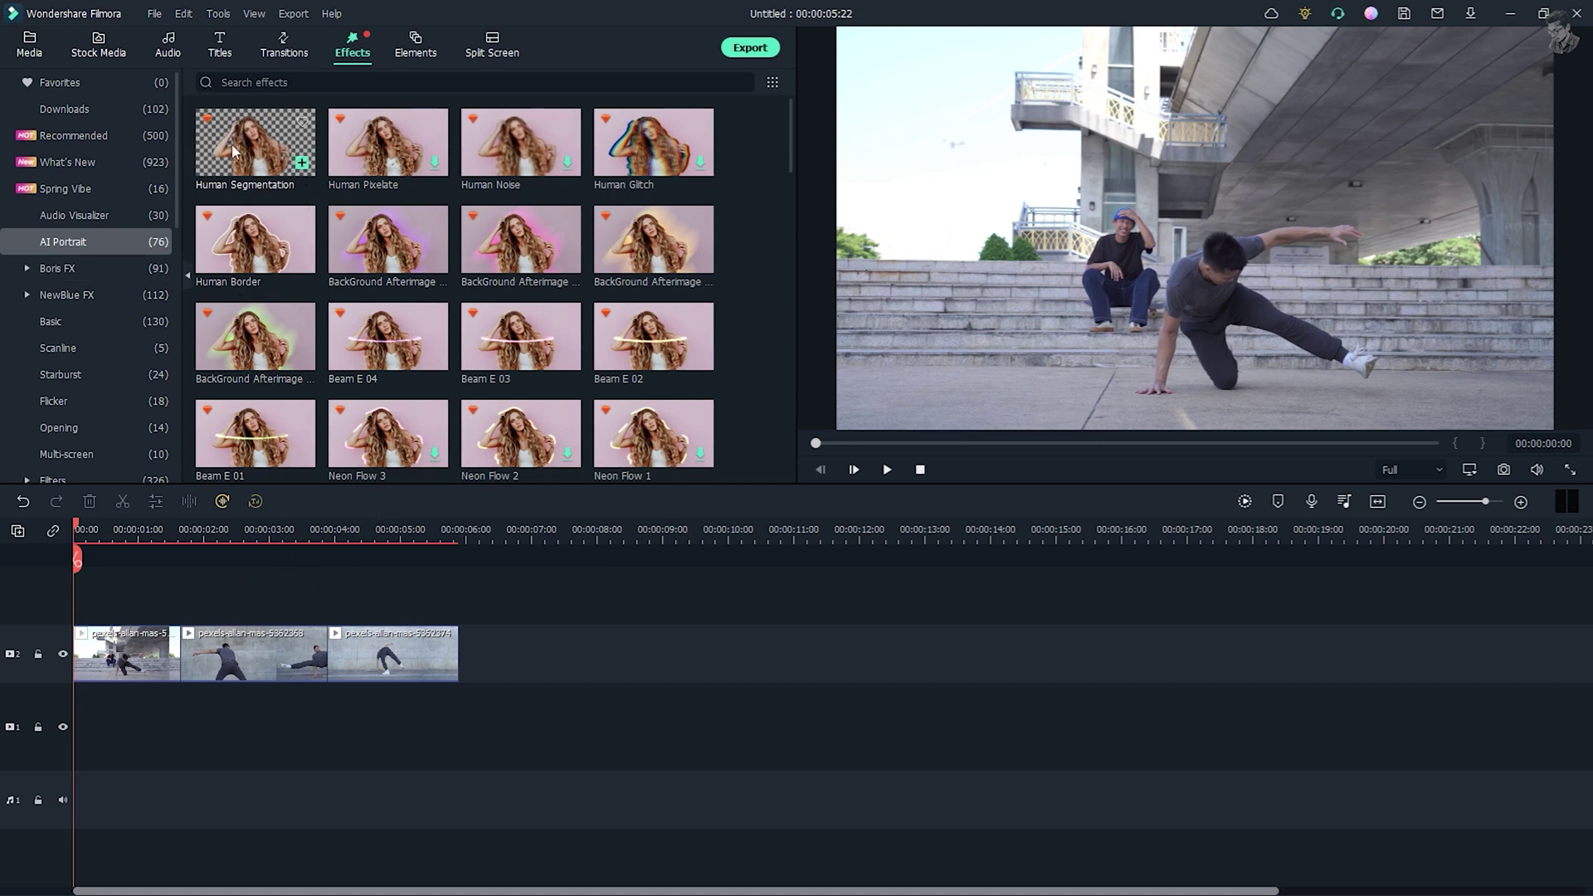
Step: Add Human Segmentation on track 3, stretch it over the whole 00:00:05:22 sequence, and preview
left_click_drag(234, 137, 58, 605)
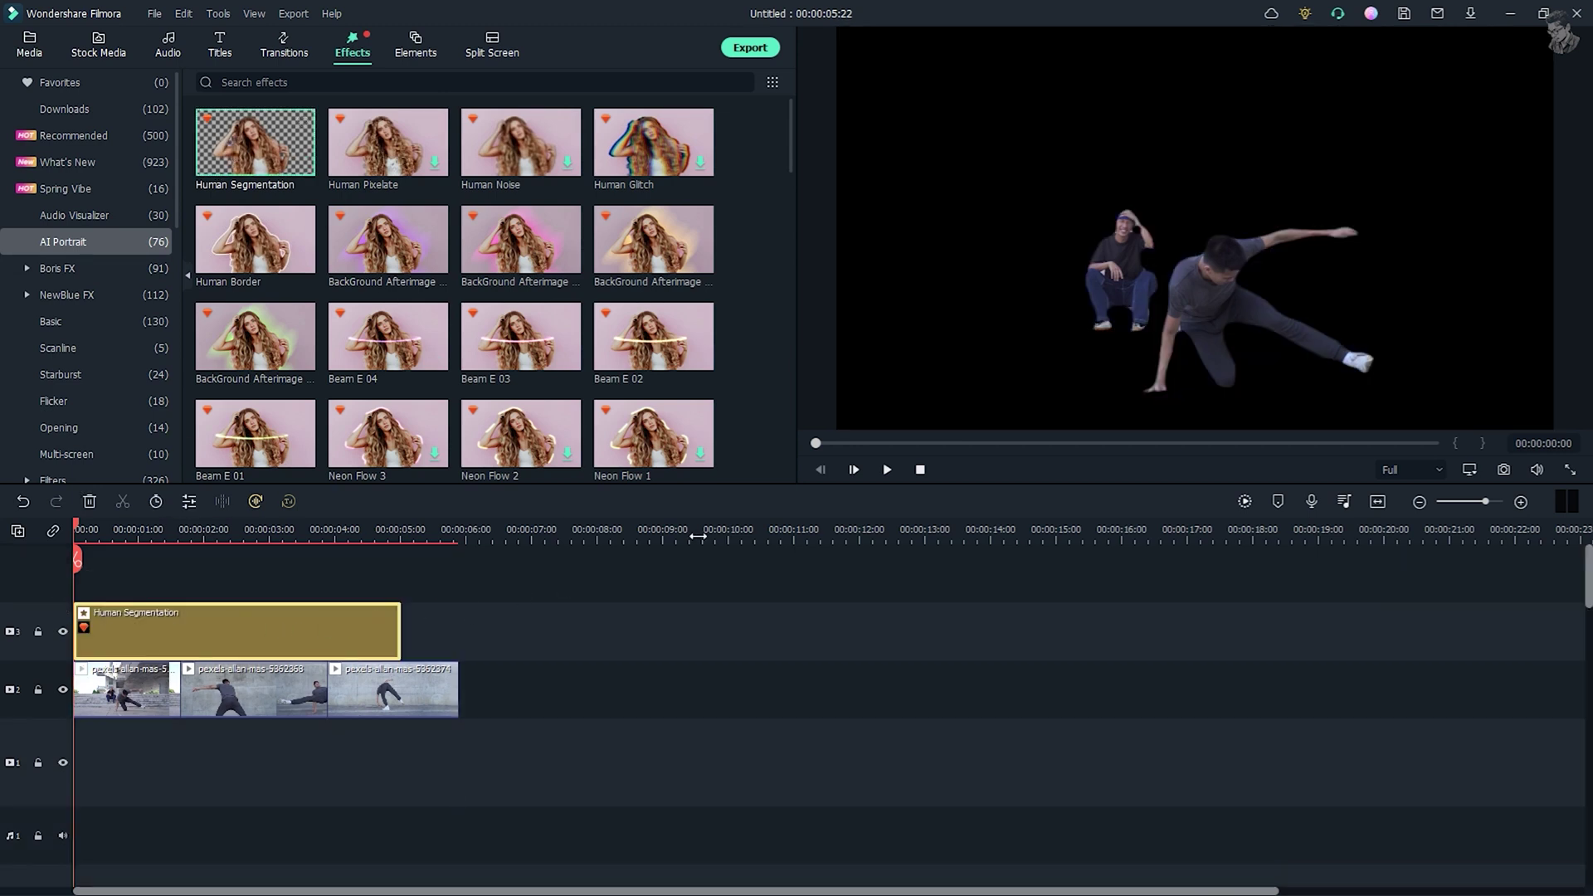
key("space")
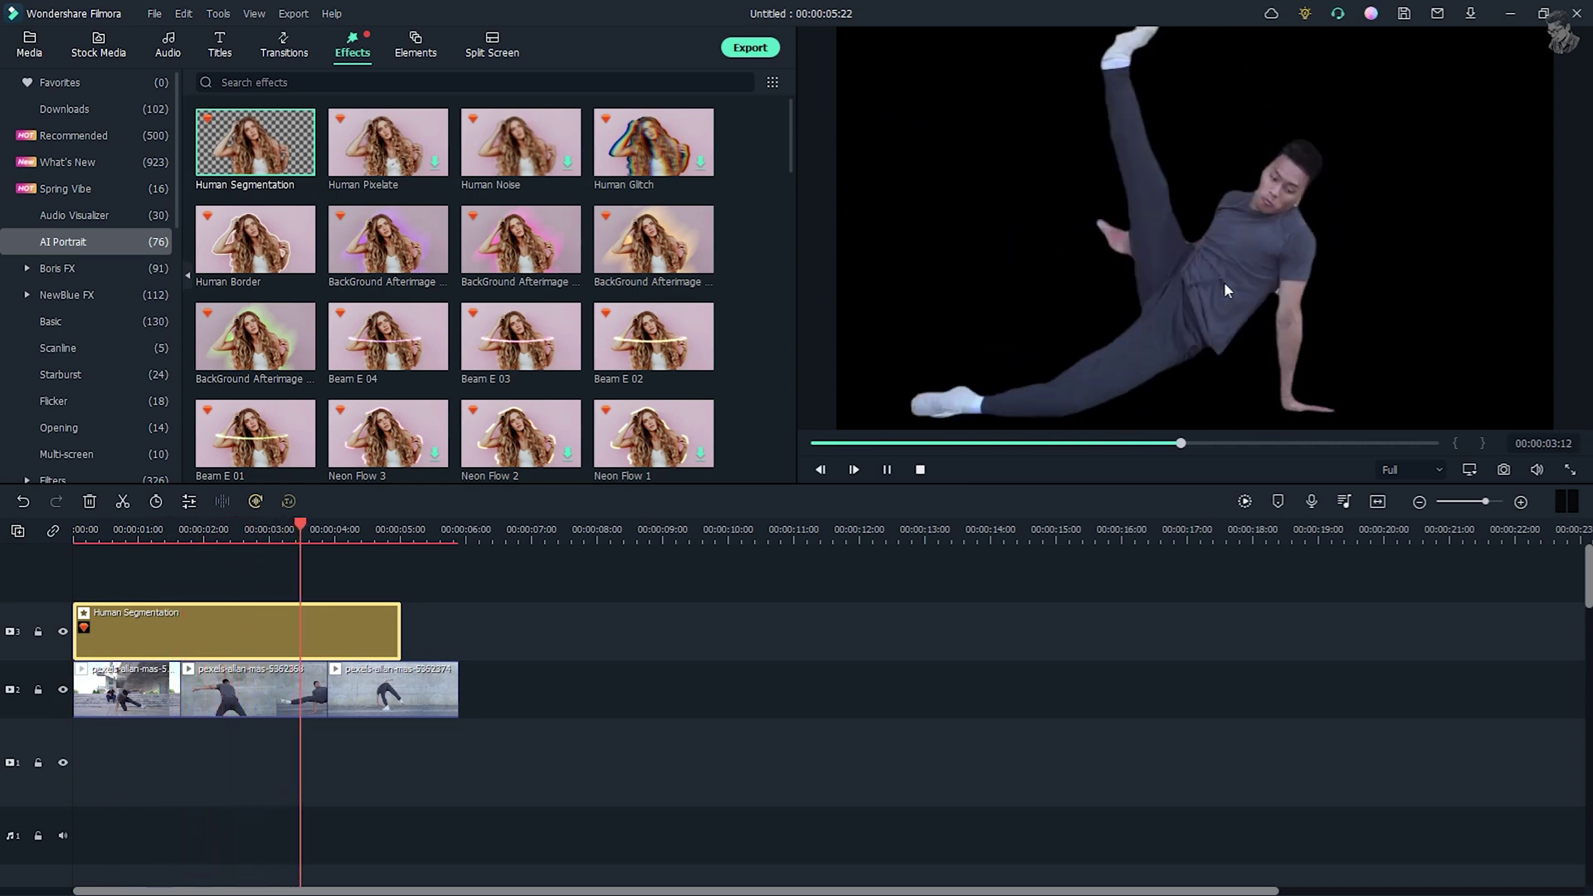
key("space")
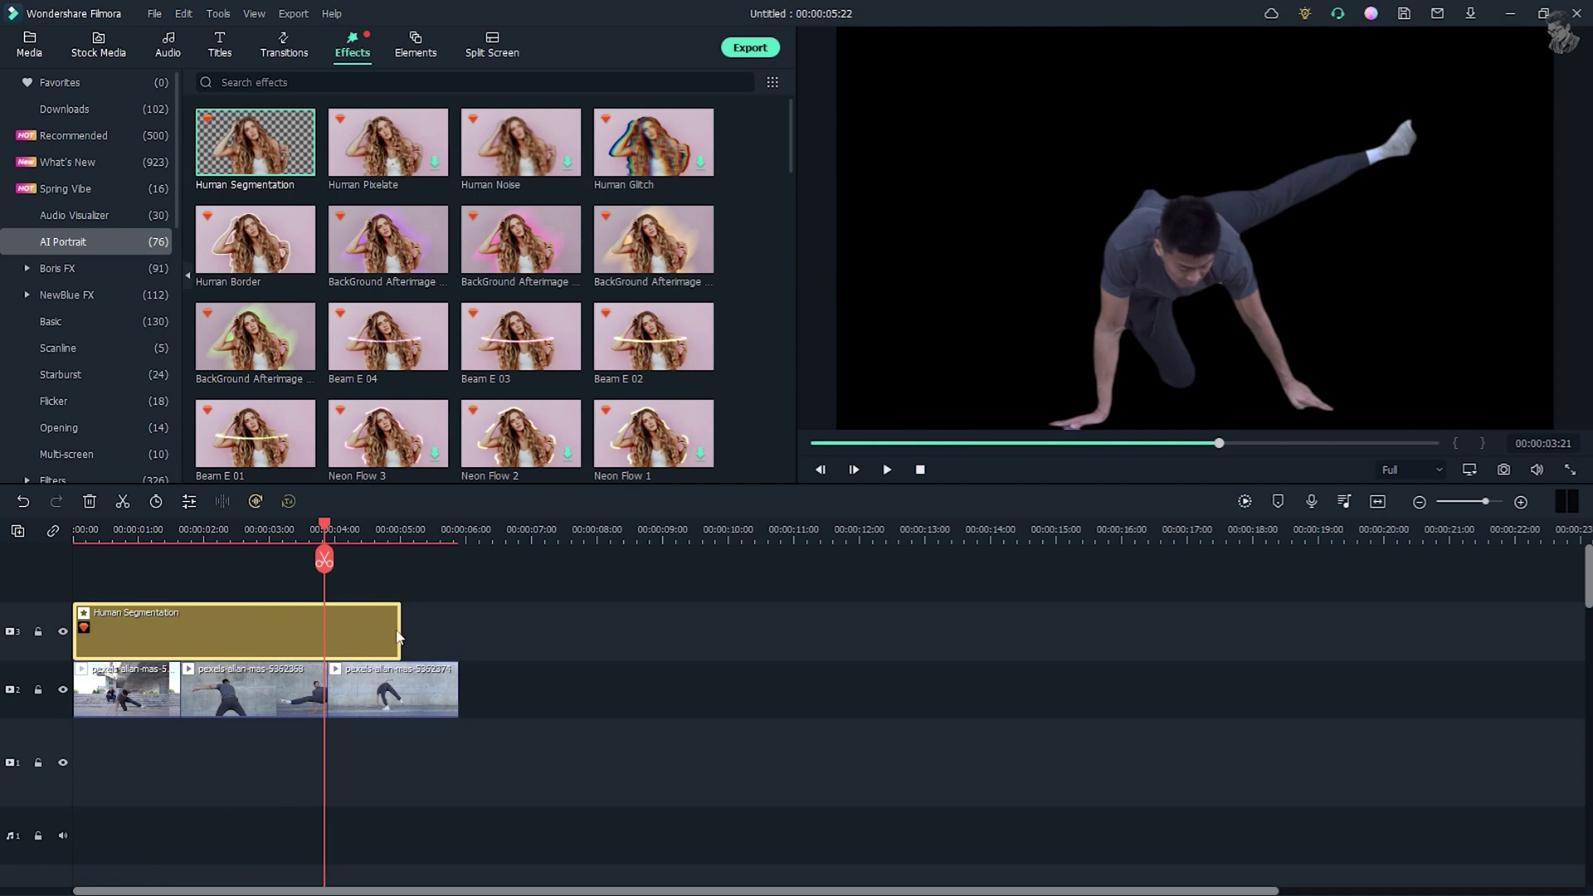
left_click_drag(400, 630, 458, 629)
key("space")
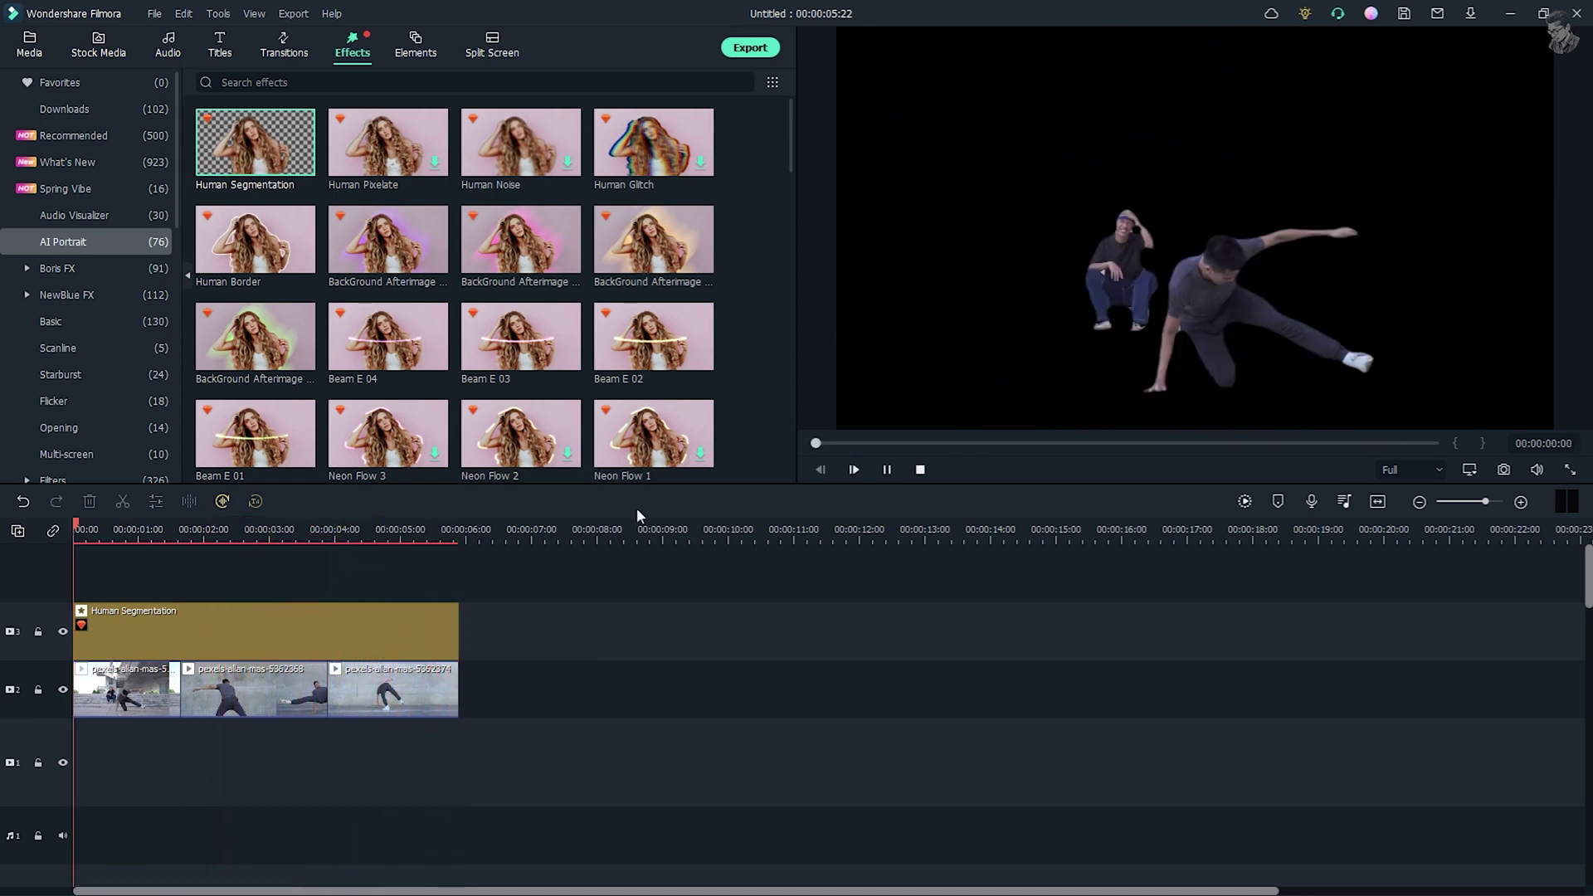
Step: Replace the Human Segmentation effect with Beam E 04 above the first dance clip
left_click(398, 624)
key("Delete")
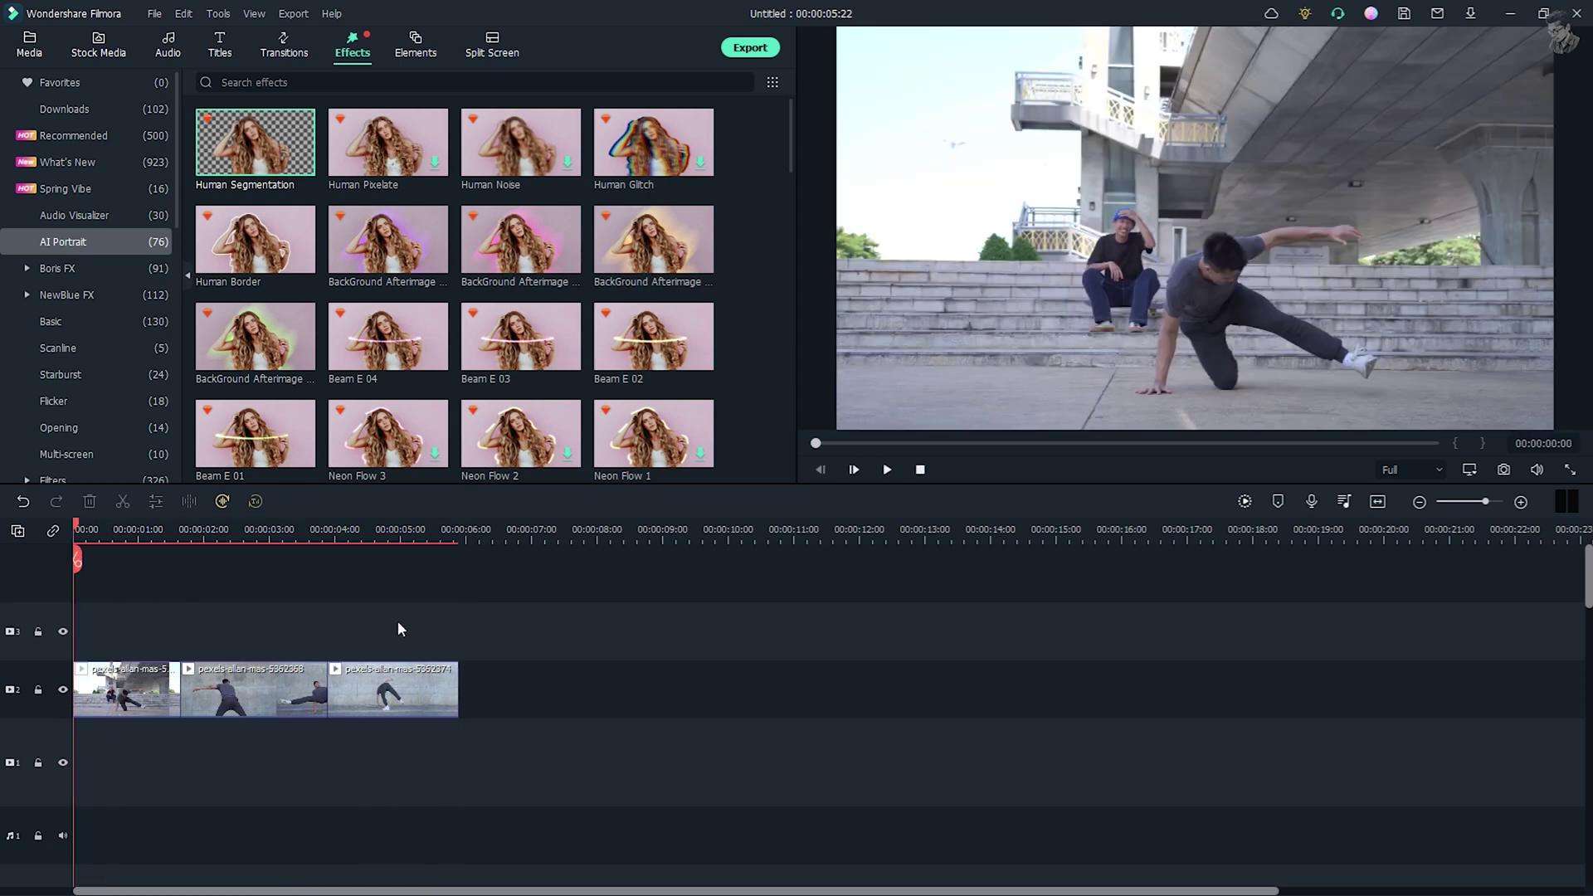
mouse_move(258, 261)
mouse_move(377, 272)
mouse_move(422, 367)
left_click_drag(372, 335, 180, 633)
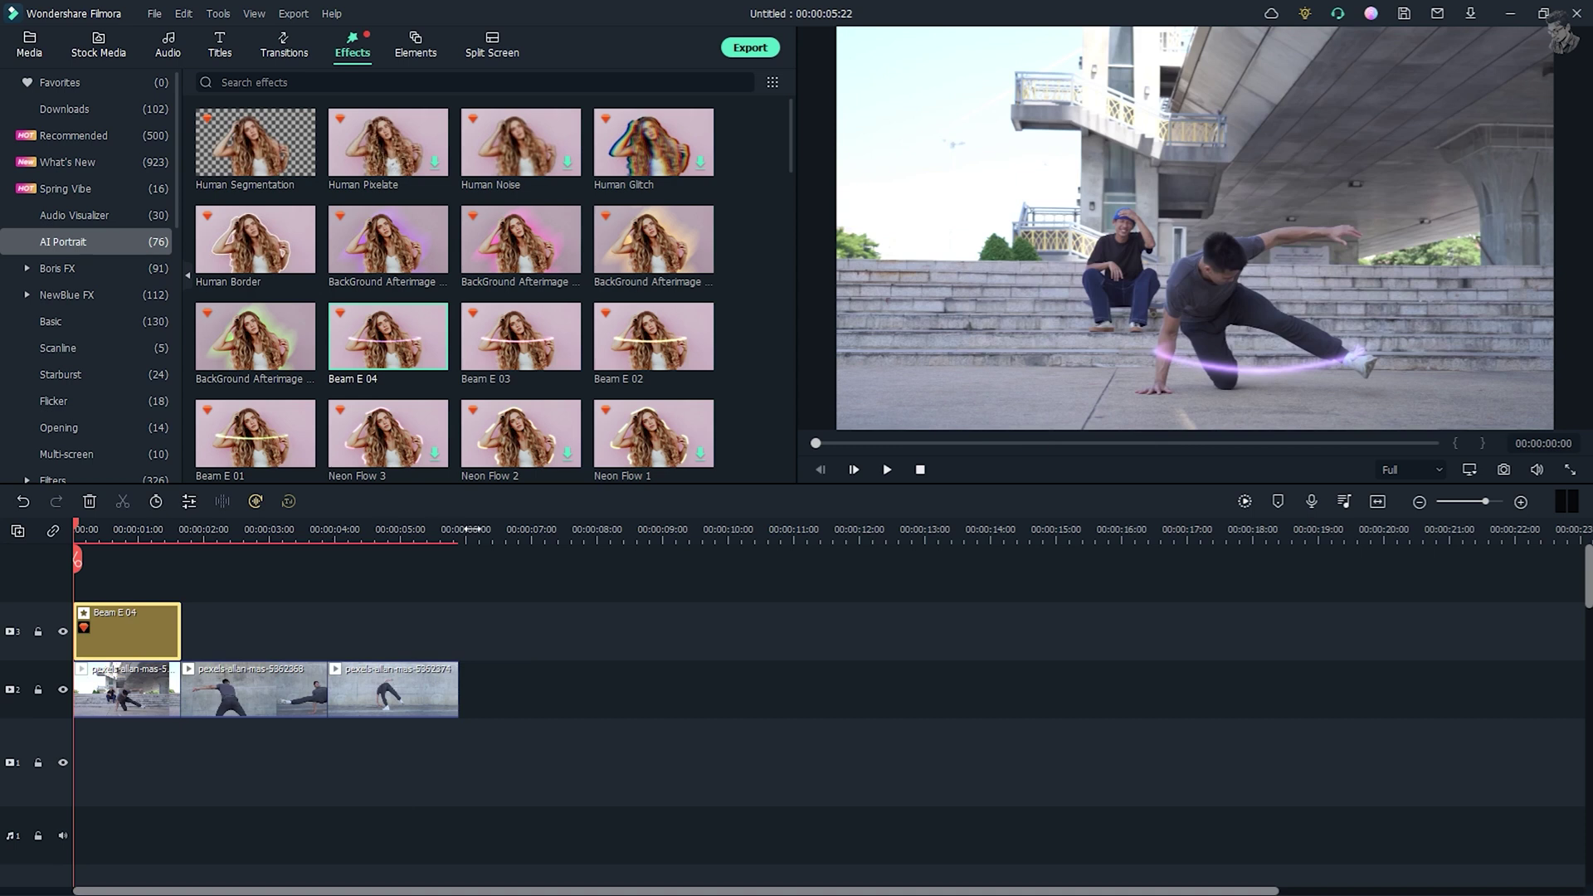
Step: Preview the purple Beam E 04 light trail, then select the second and third clips
scroll(638, 504, "up", 5)
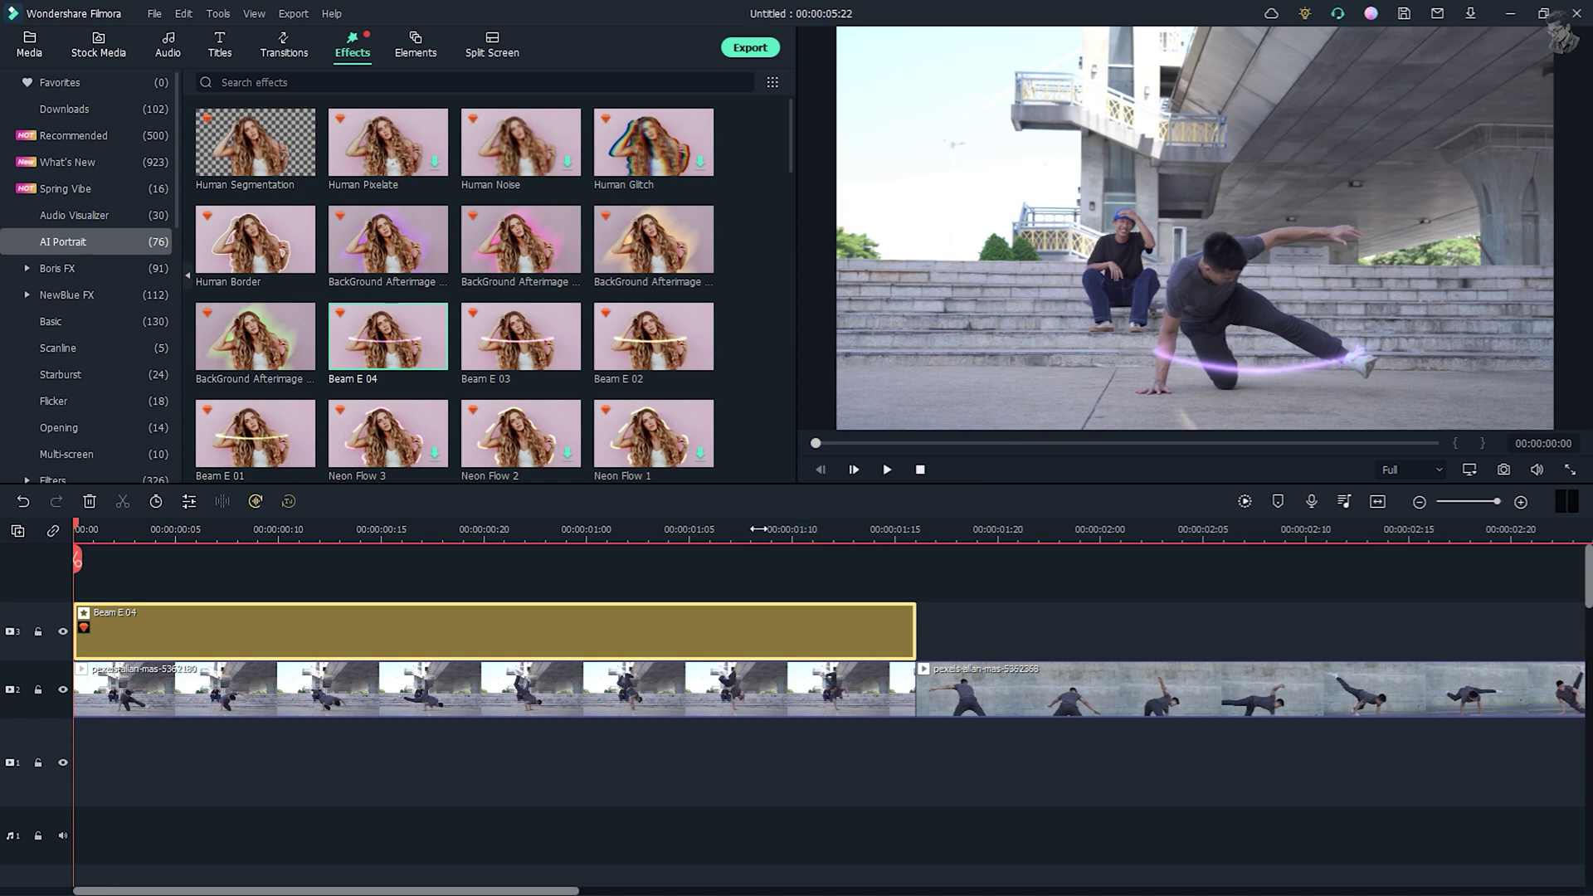
left_click(886, 469)
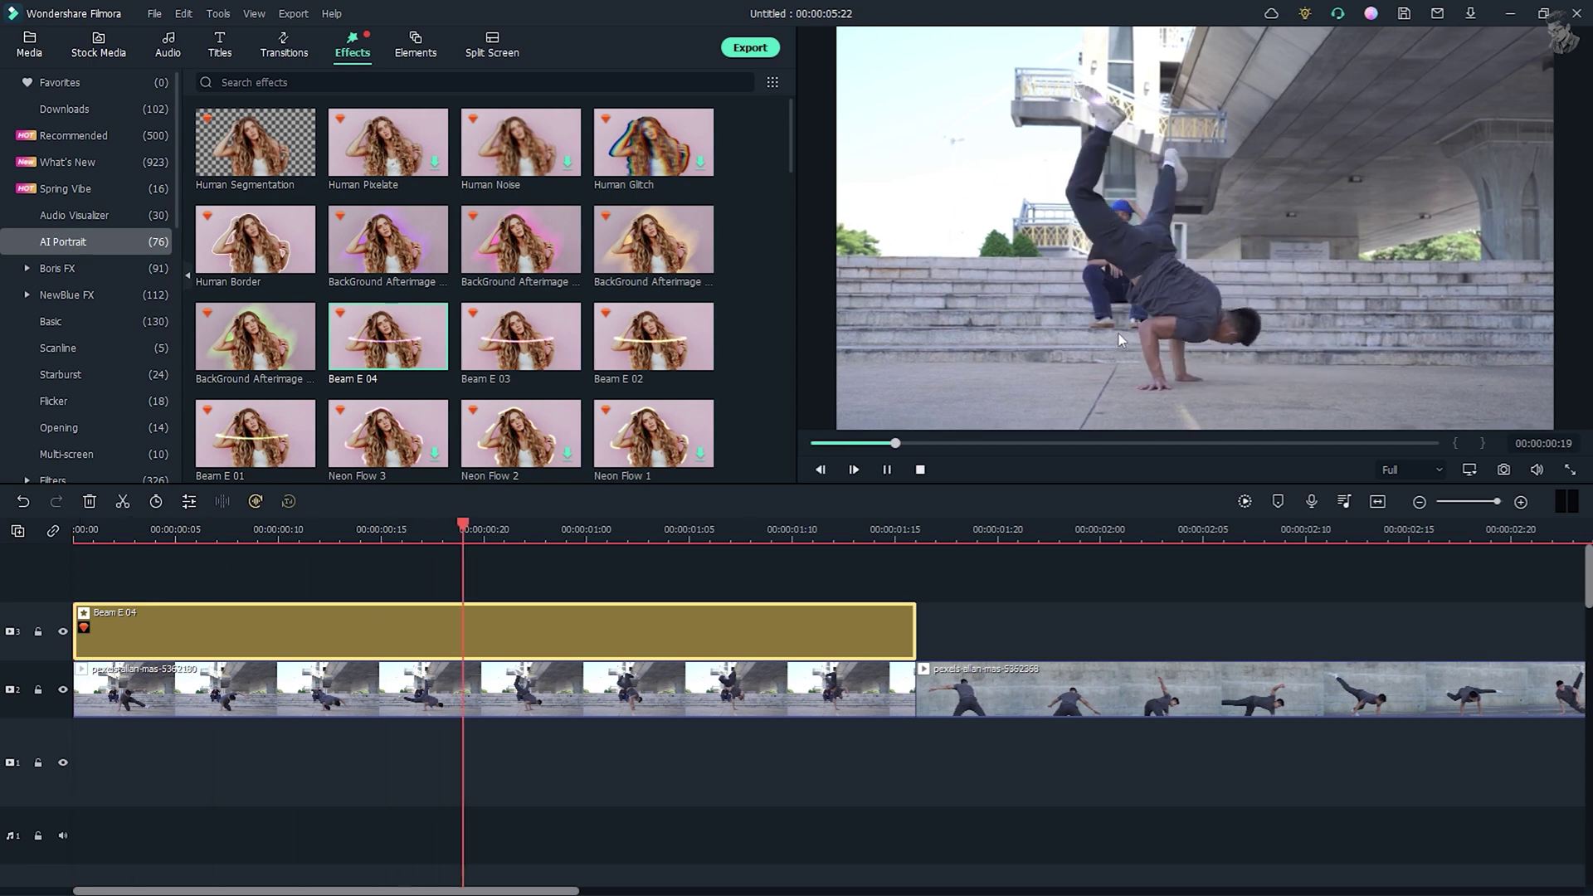
key("space")
key("space")
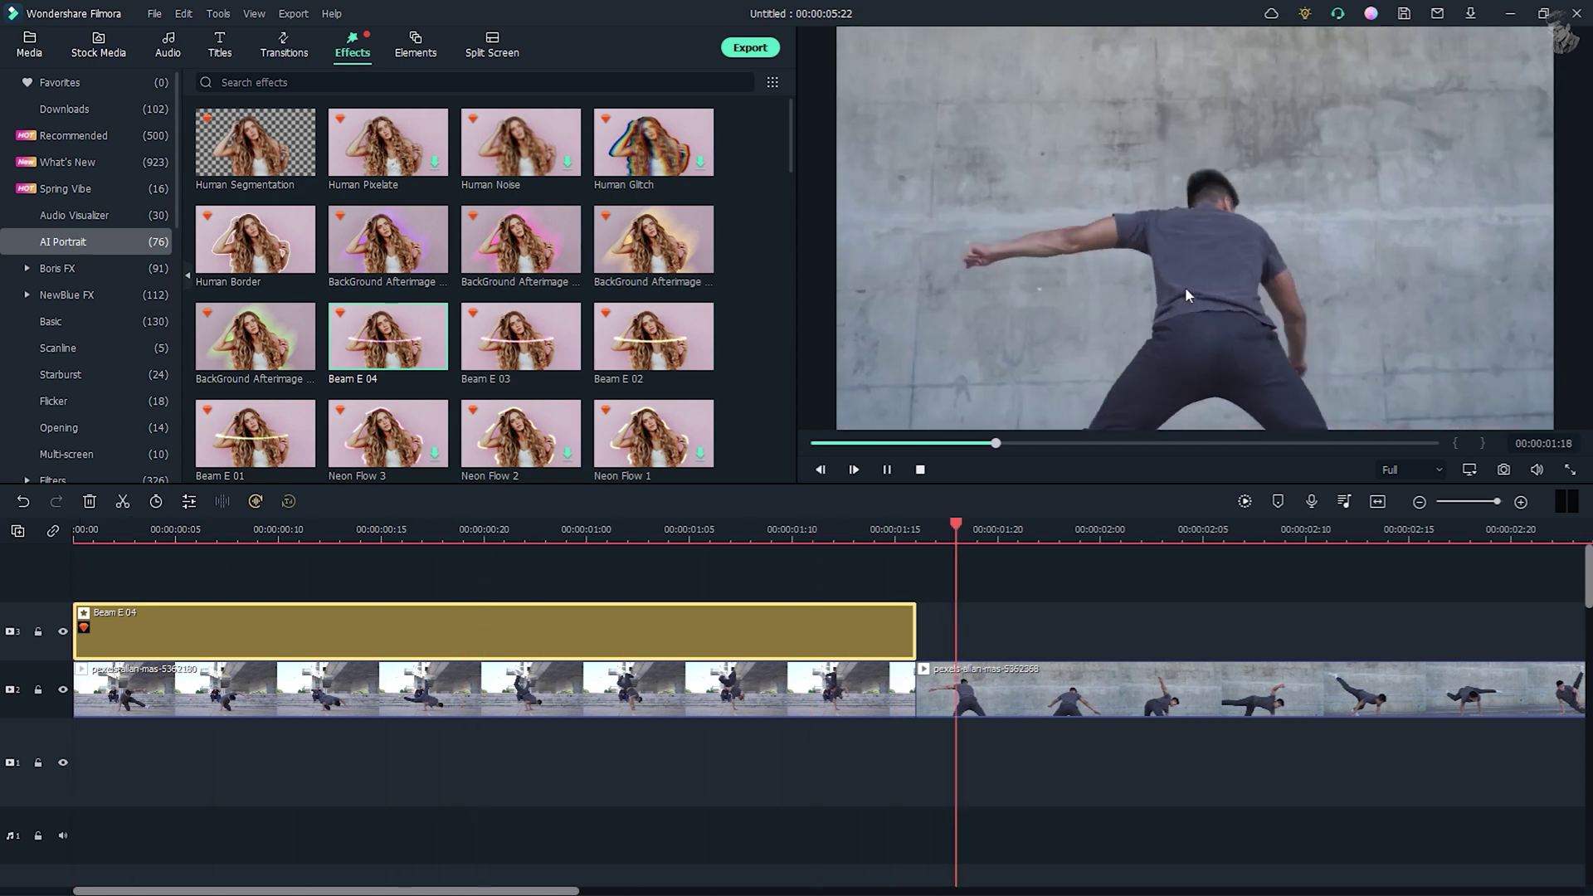
scroll(913, 530, "down", 5)
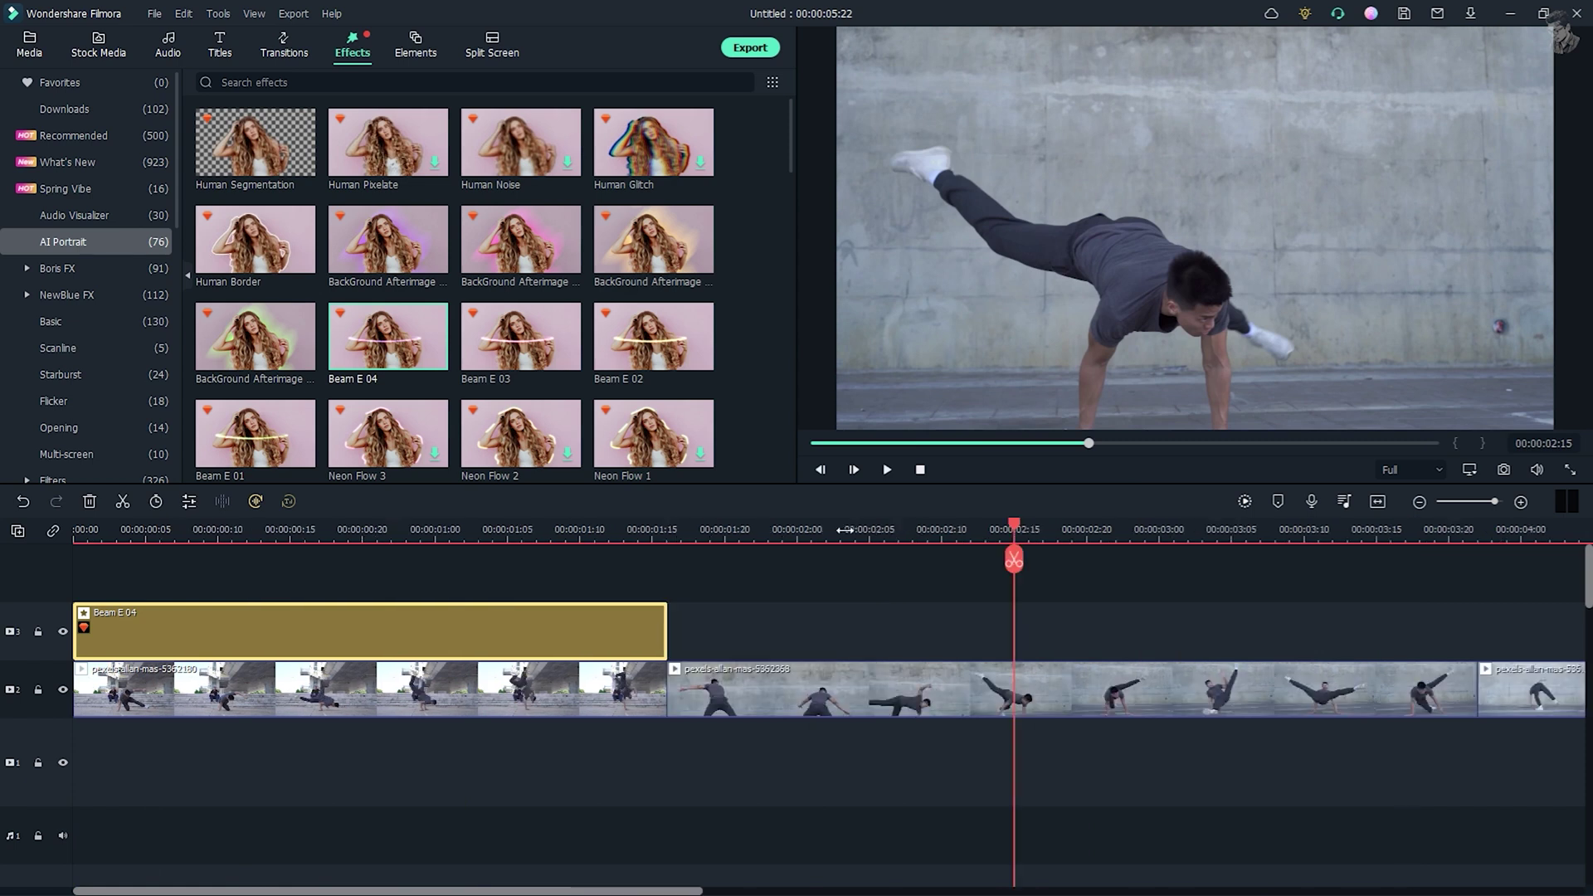
left_click_drag(918, 780, 785, 677)
Step: Try Slow speeds 0.1x and 0.25x on the first clip, settling on 0.5x
right_click(135, 699)
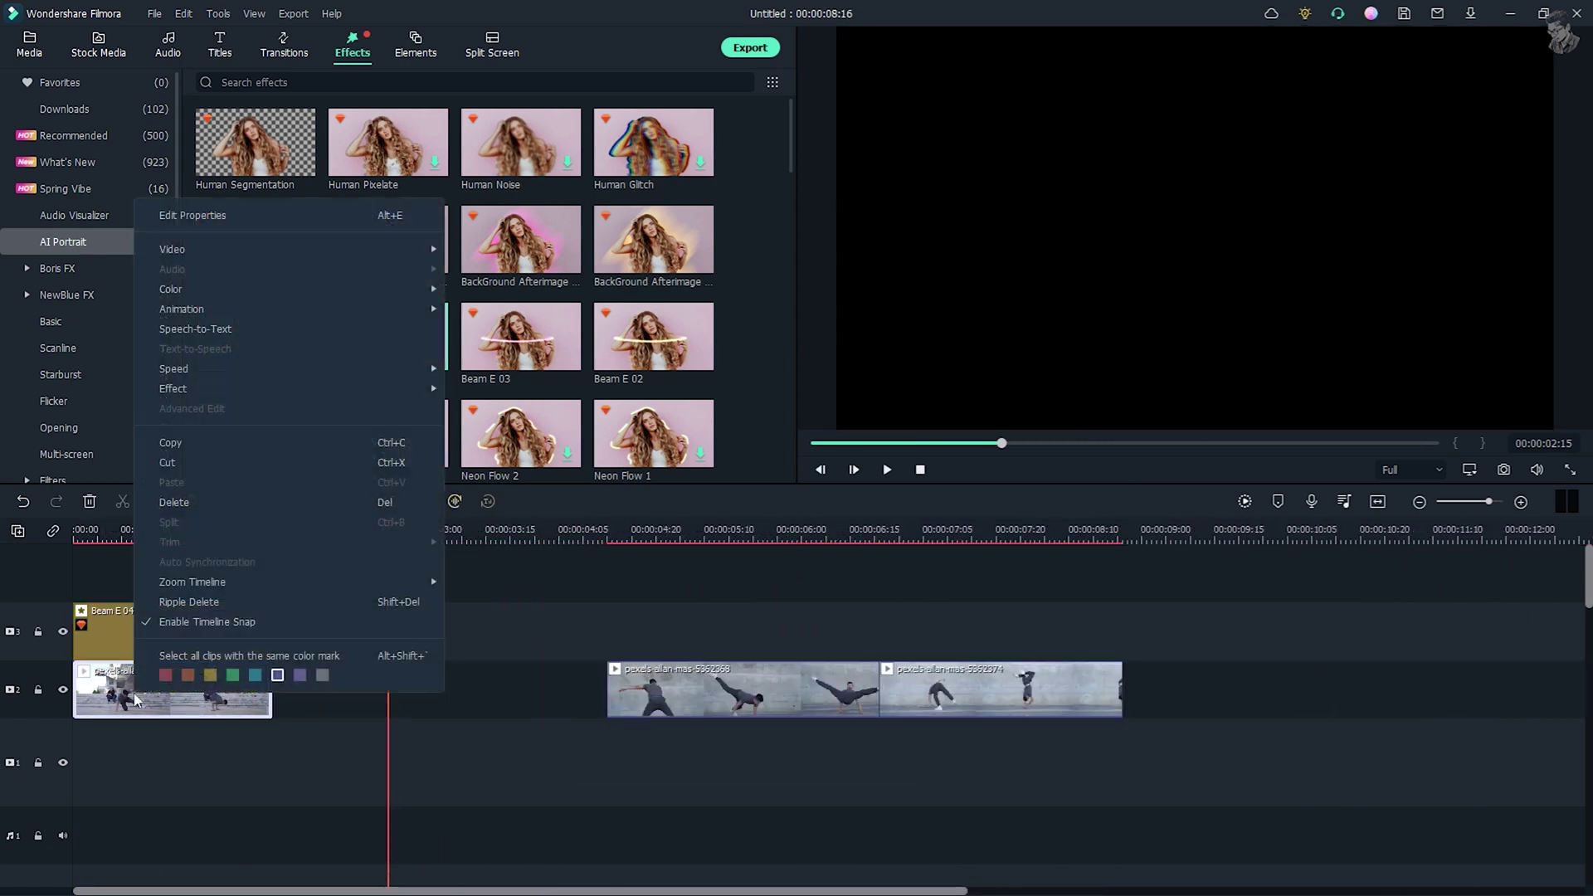
left_click(230, 711)
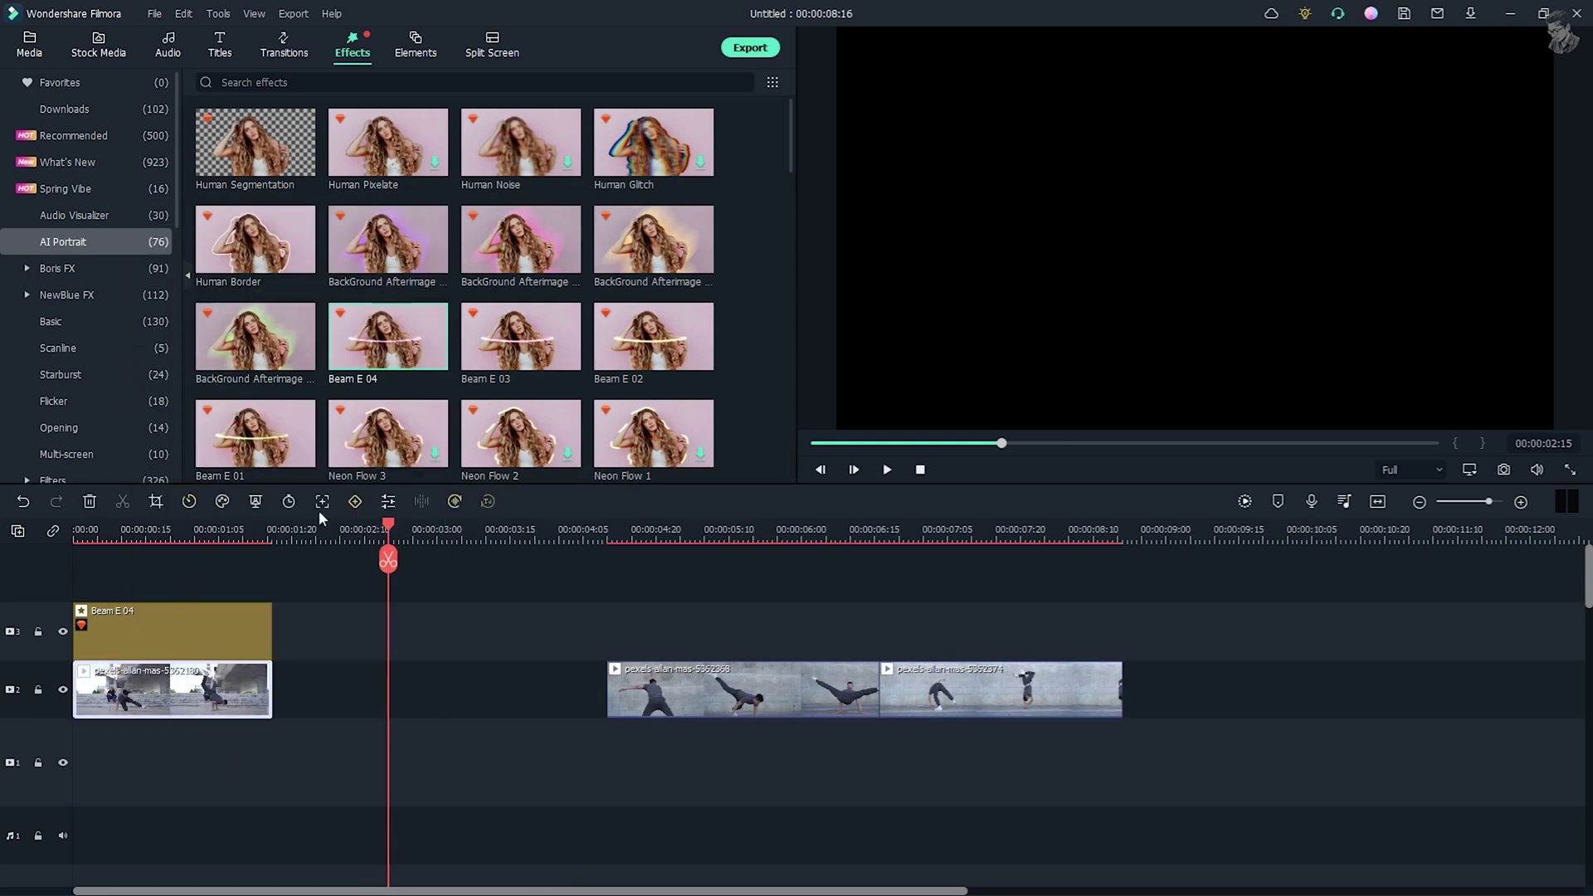
left_click(188, 501)
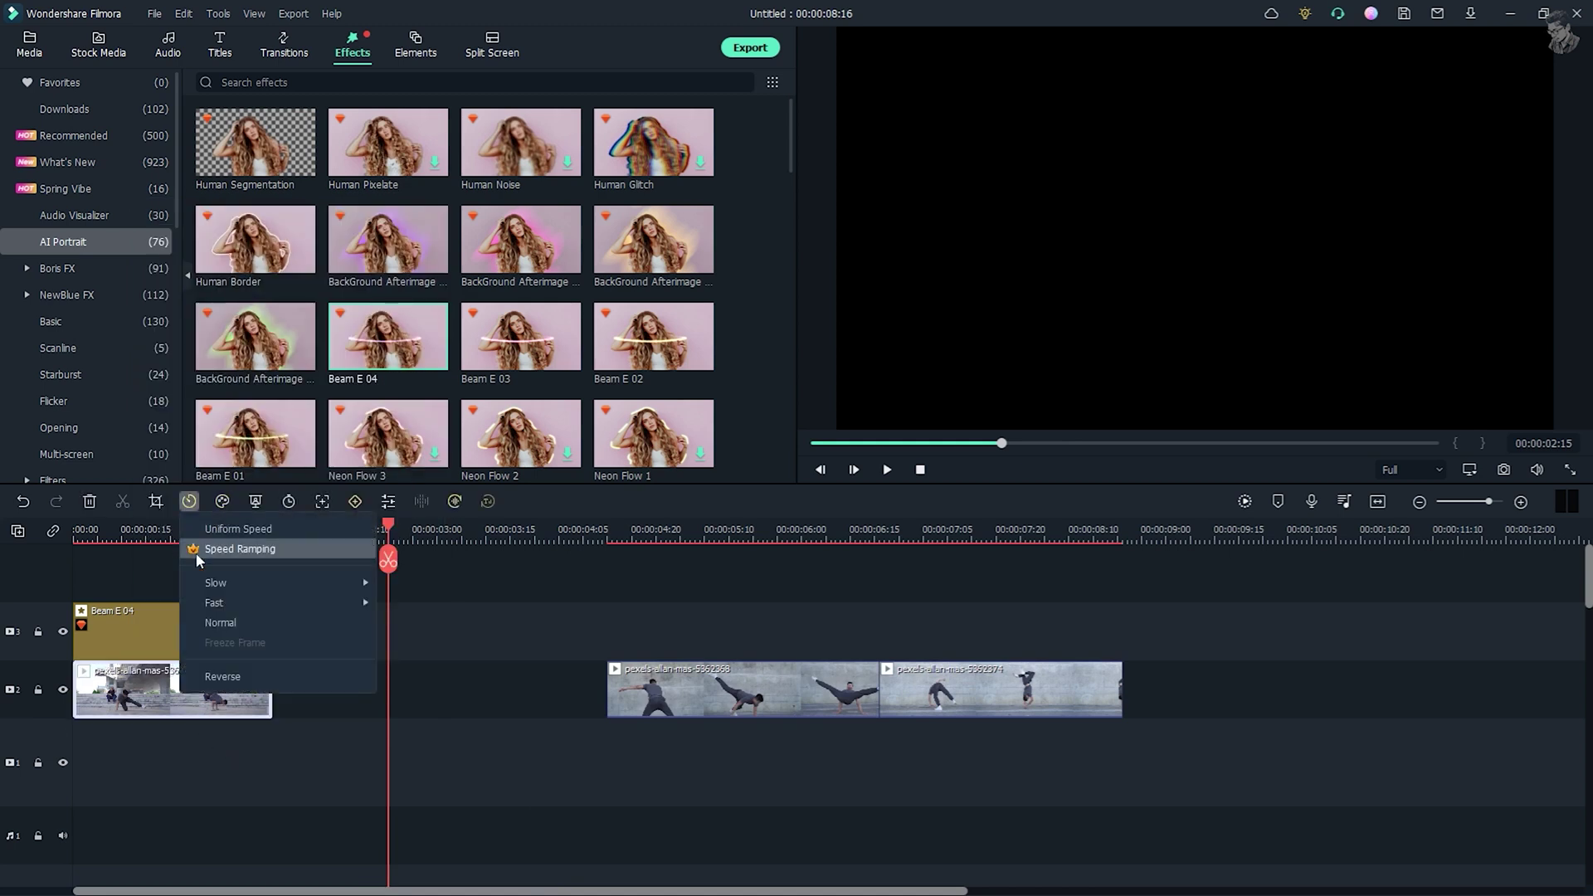
mouse_move(234, 587)
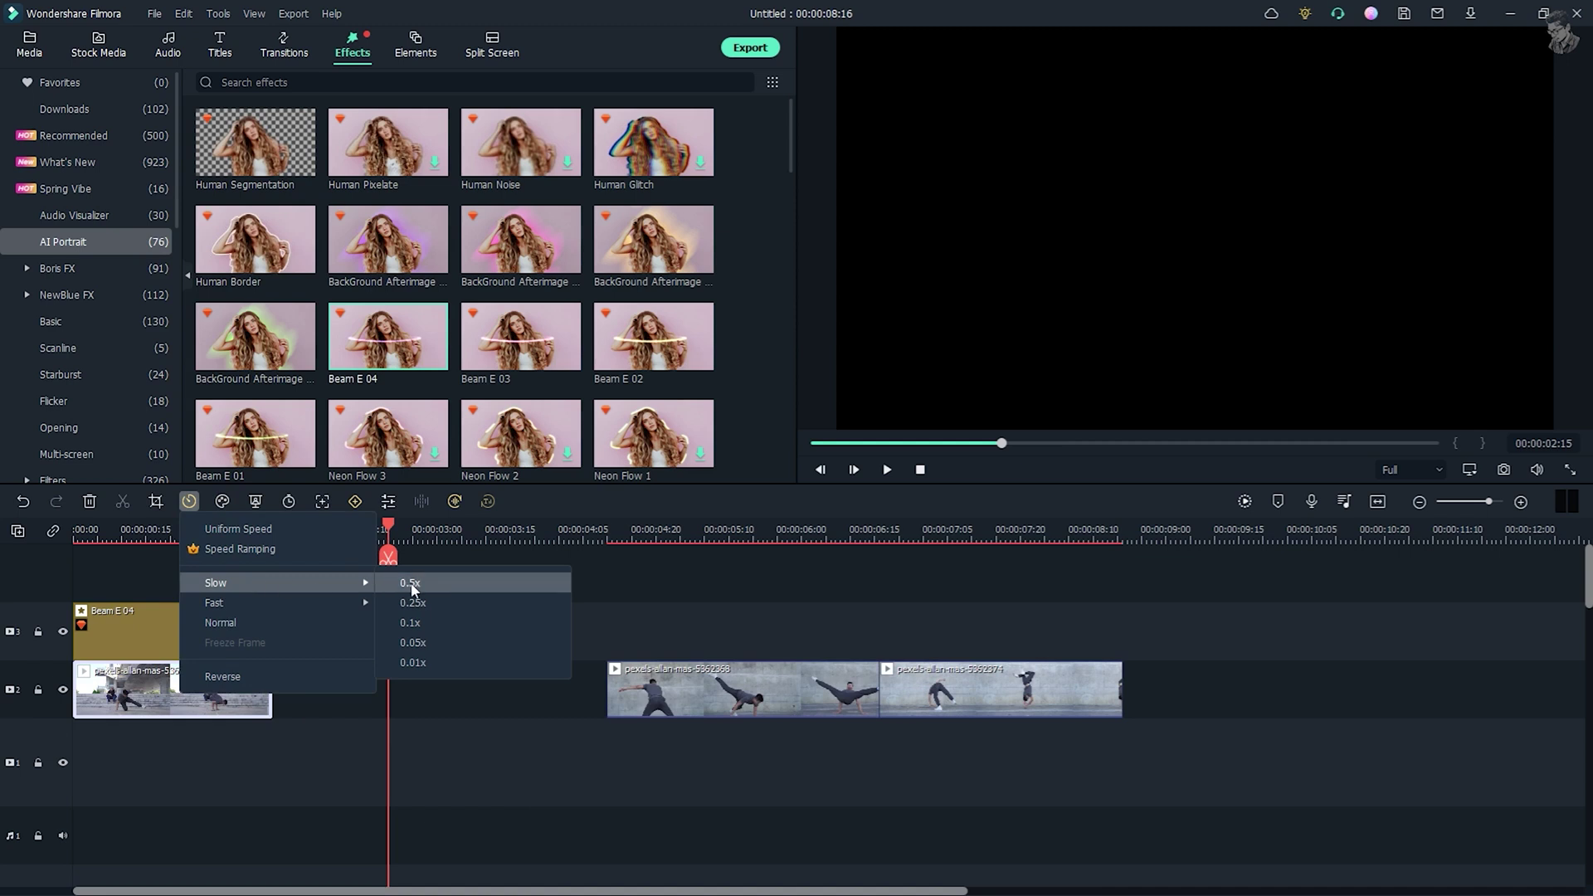
left_click(411, 622)
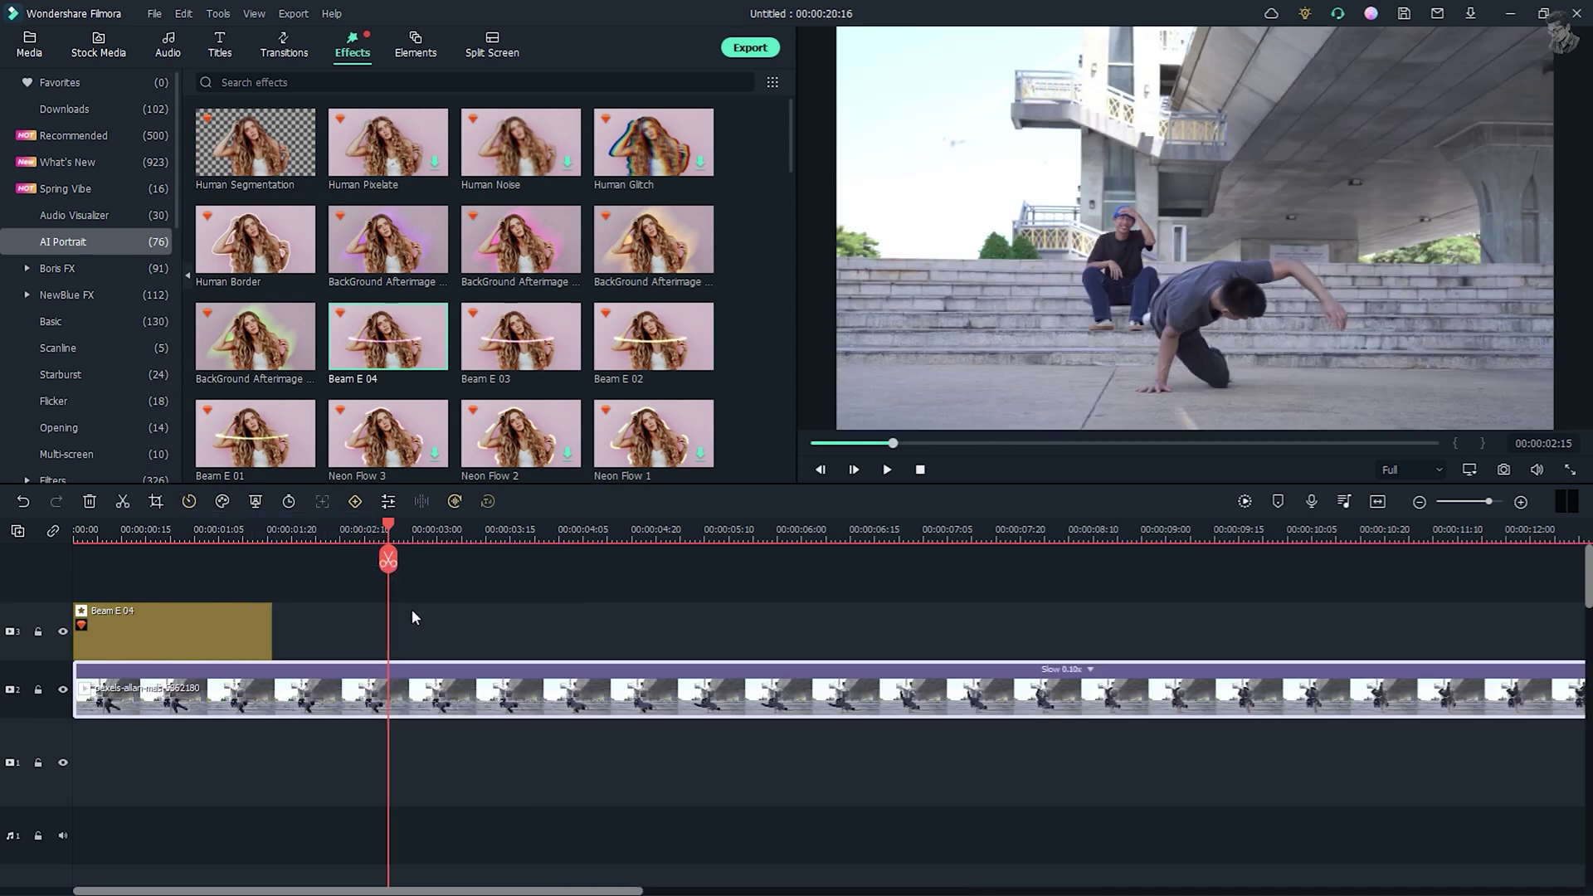
left_click(188, 501)
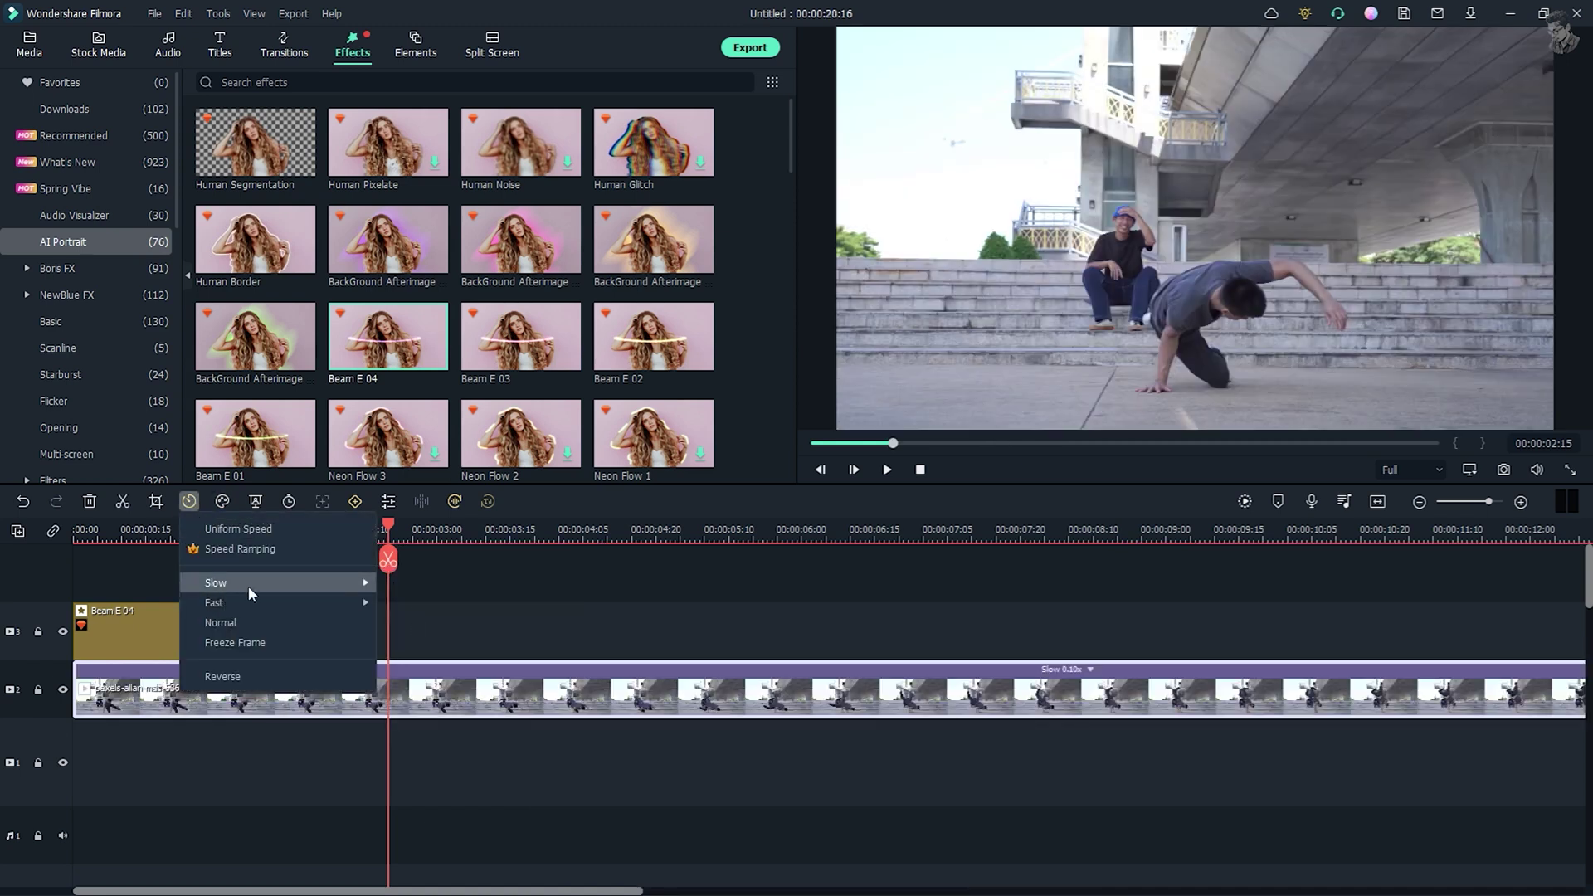
mouse_move(266, 584)
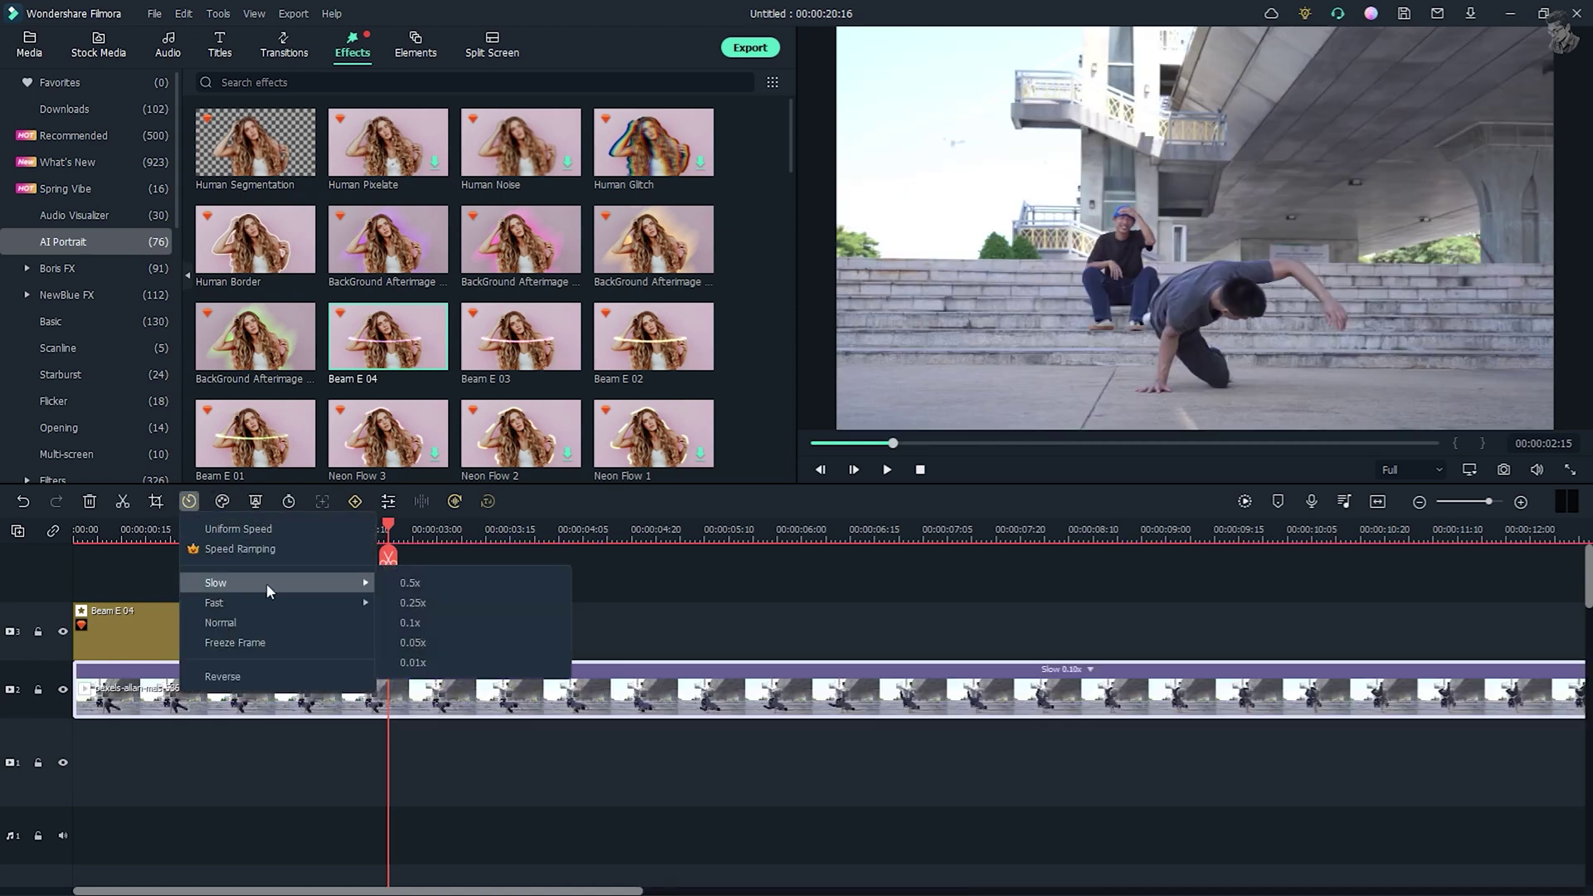
left_click(410, 603)
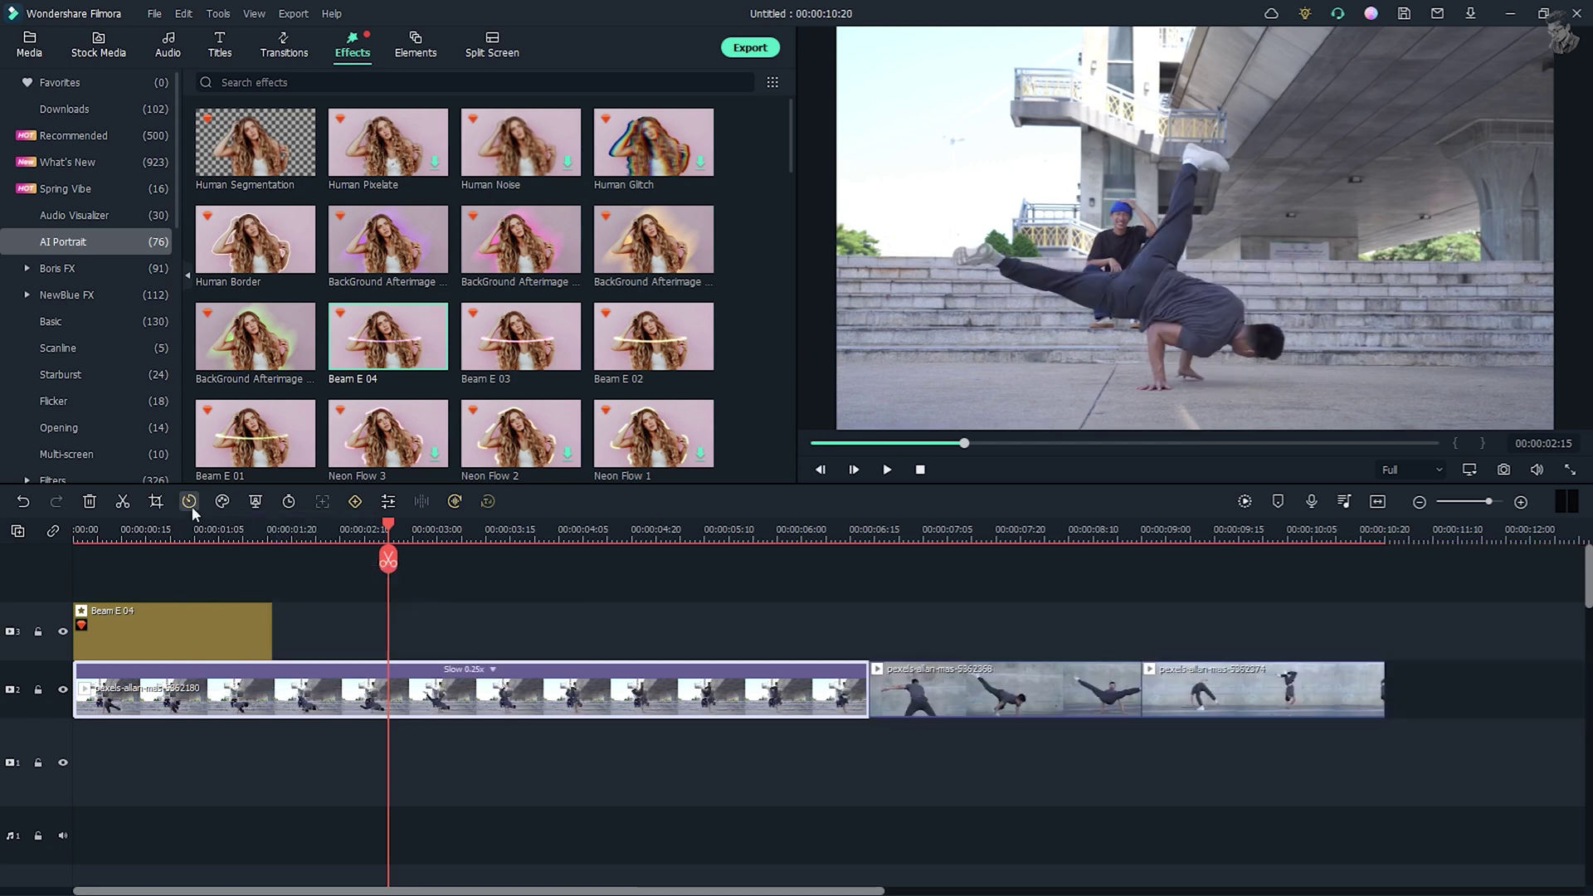
left_click(189, 501)
mouse_move(219, 576)
left_click(391, 584)
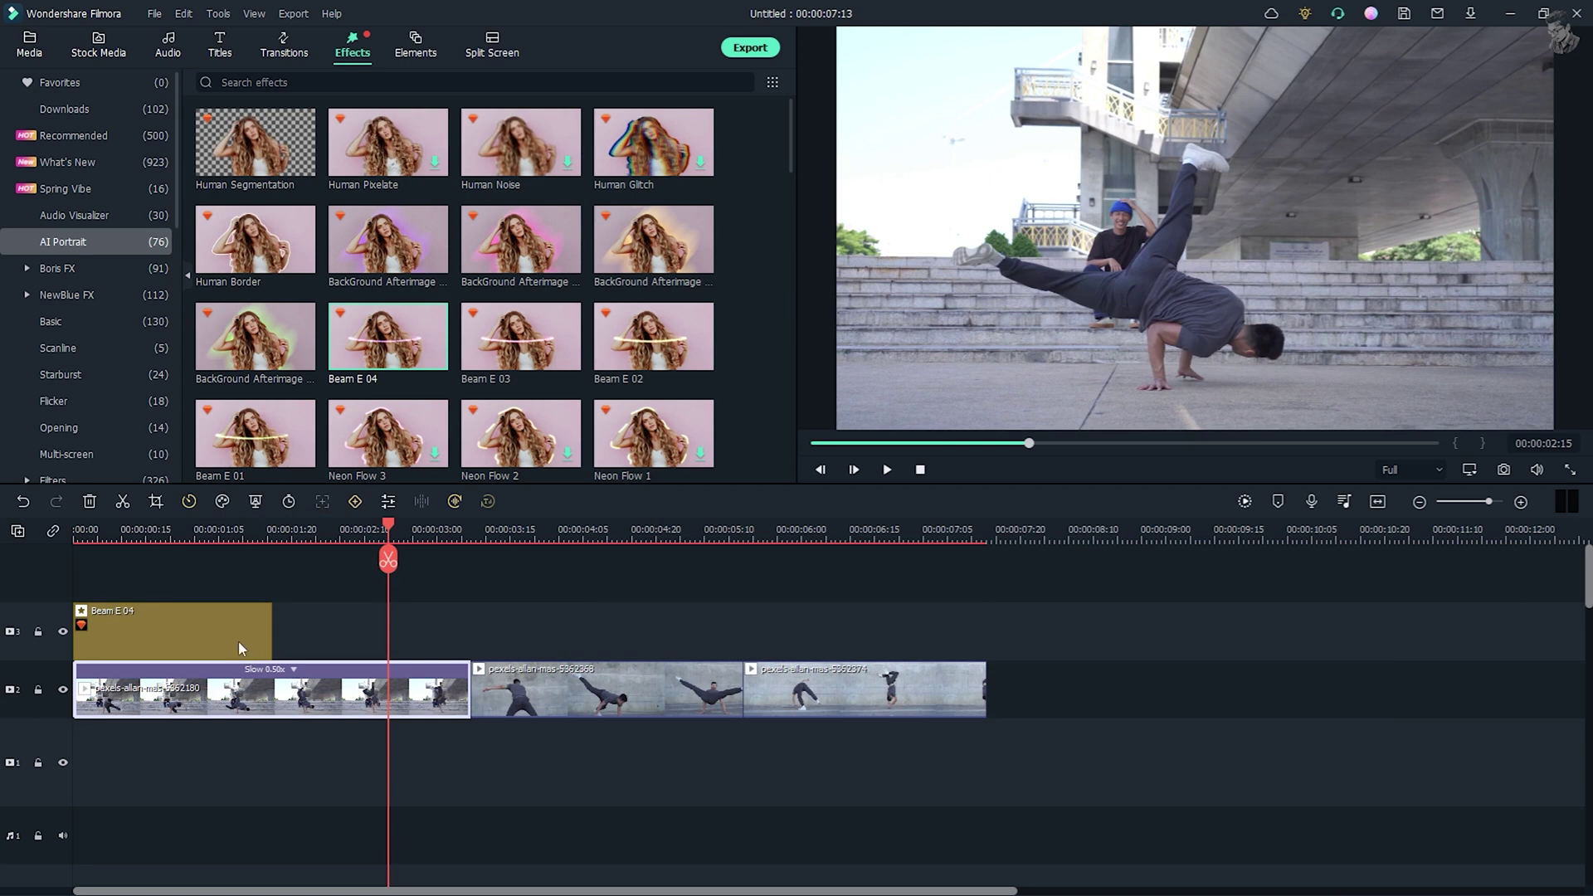
left_click(268, 636)
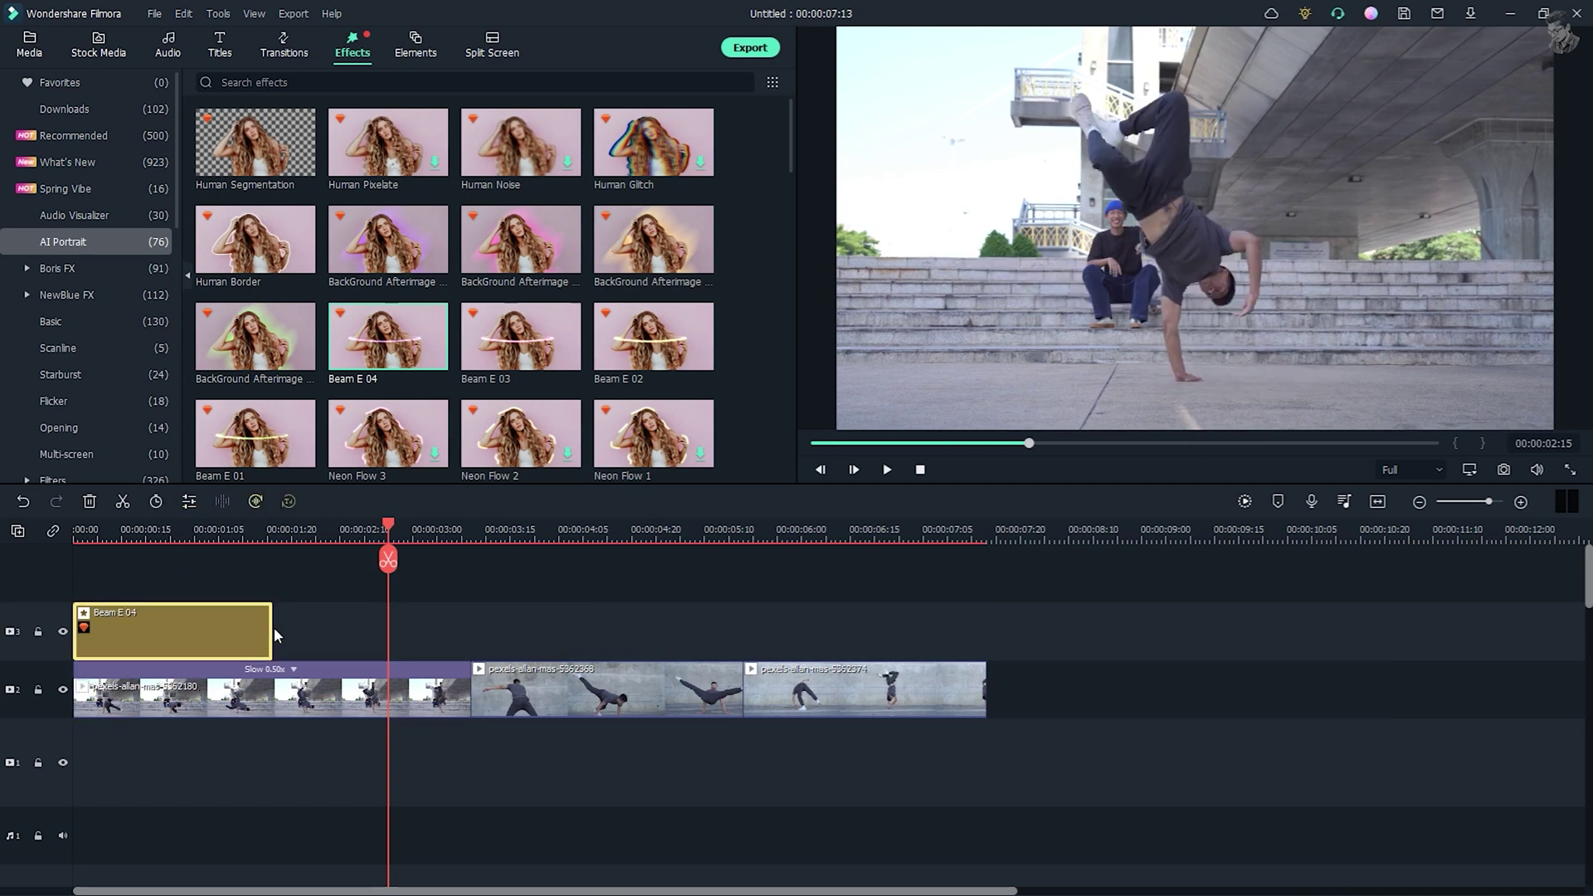
Step: Extend Beam E 04 to cover the slowed first clip and preview from the start
left_click_drag(273, 629, 472, 635)
key("Home")
key("space")
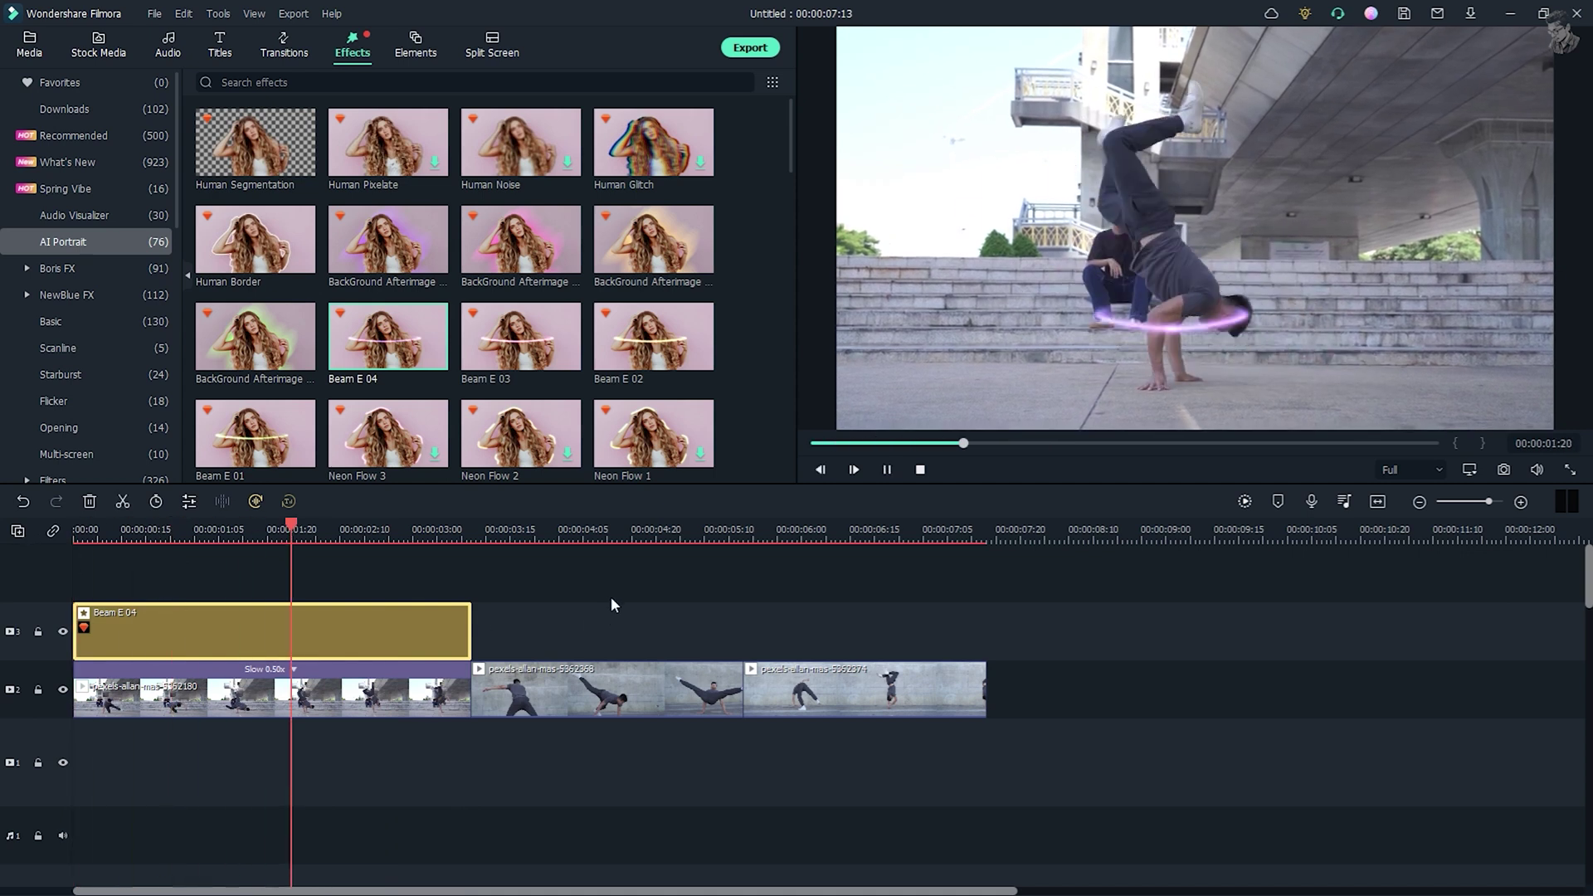
key("space")
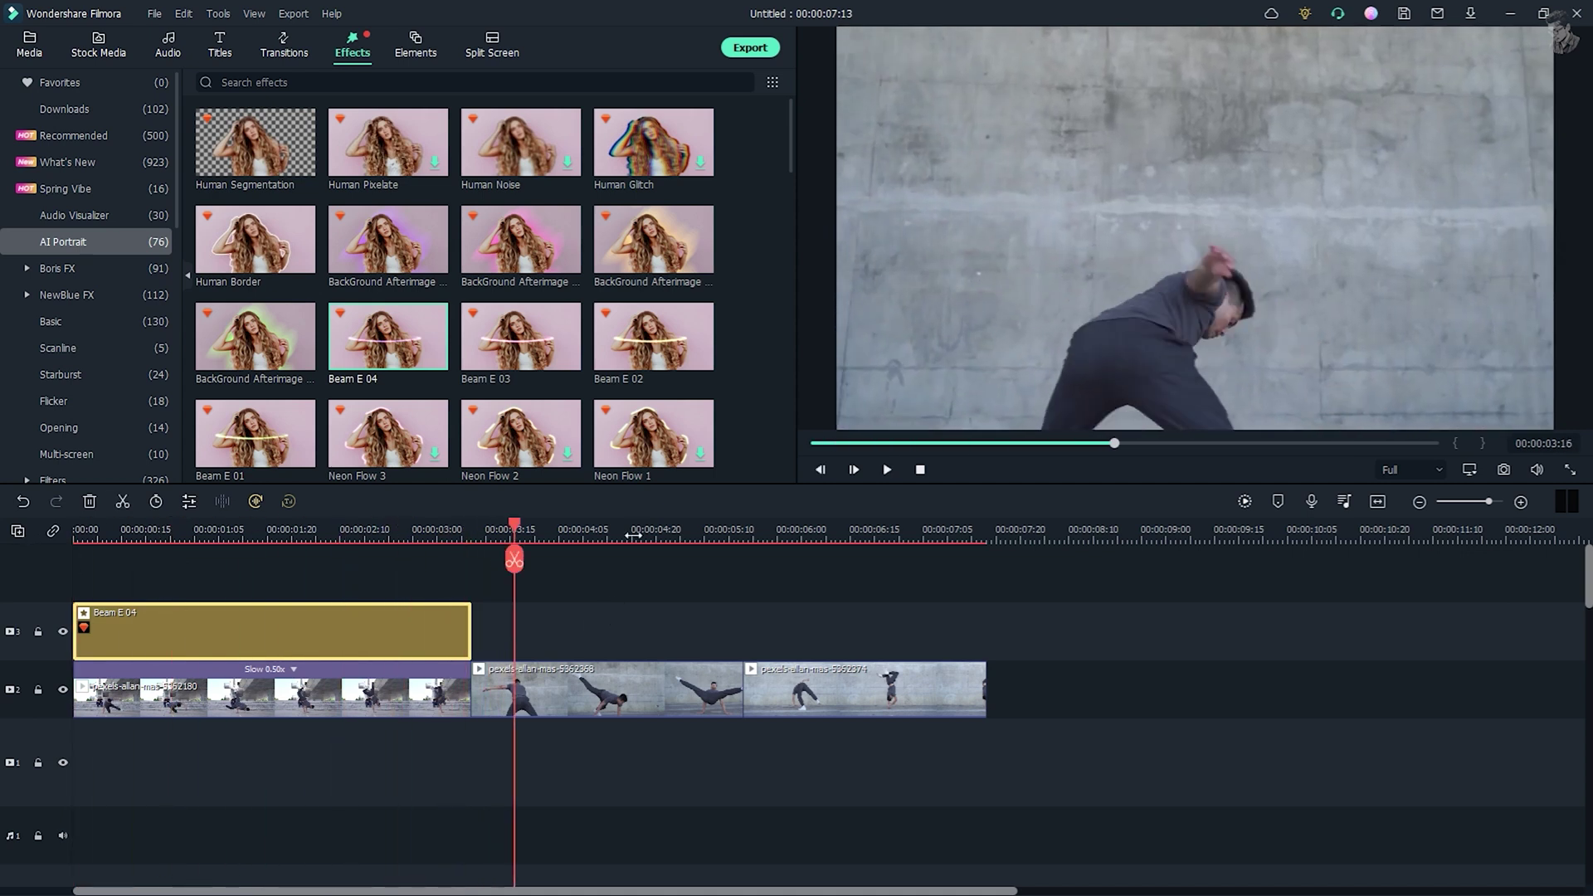
Step: Undo the speed change and remove the gap, restoring the 00:00:05:22 sequence
left_click(380, 668)
key("ctrl+z")
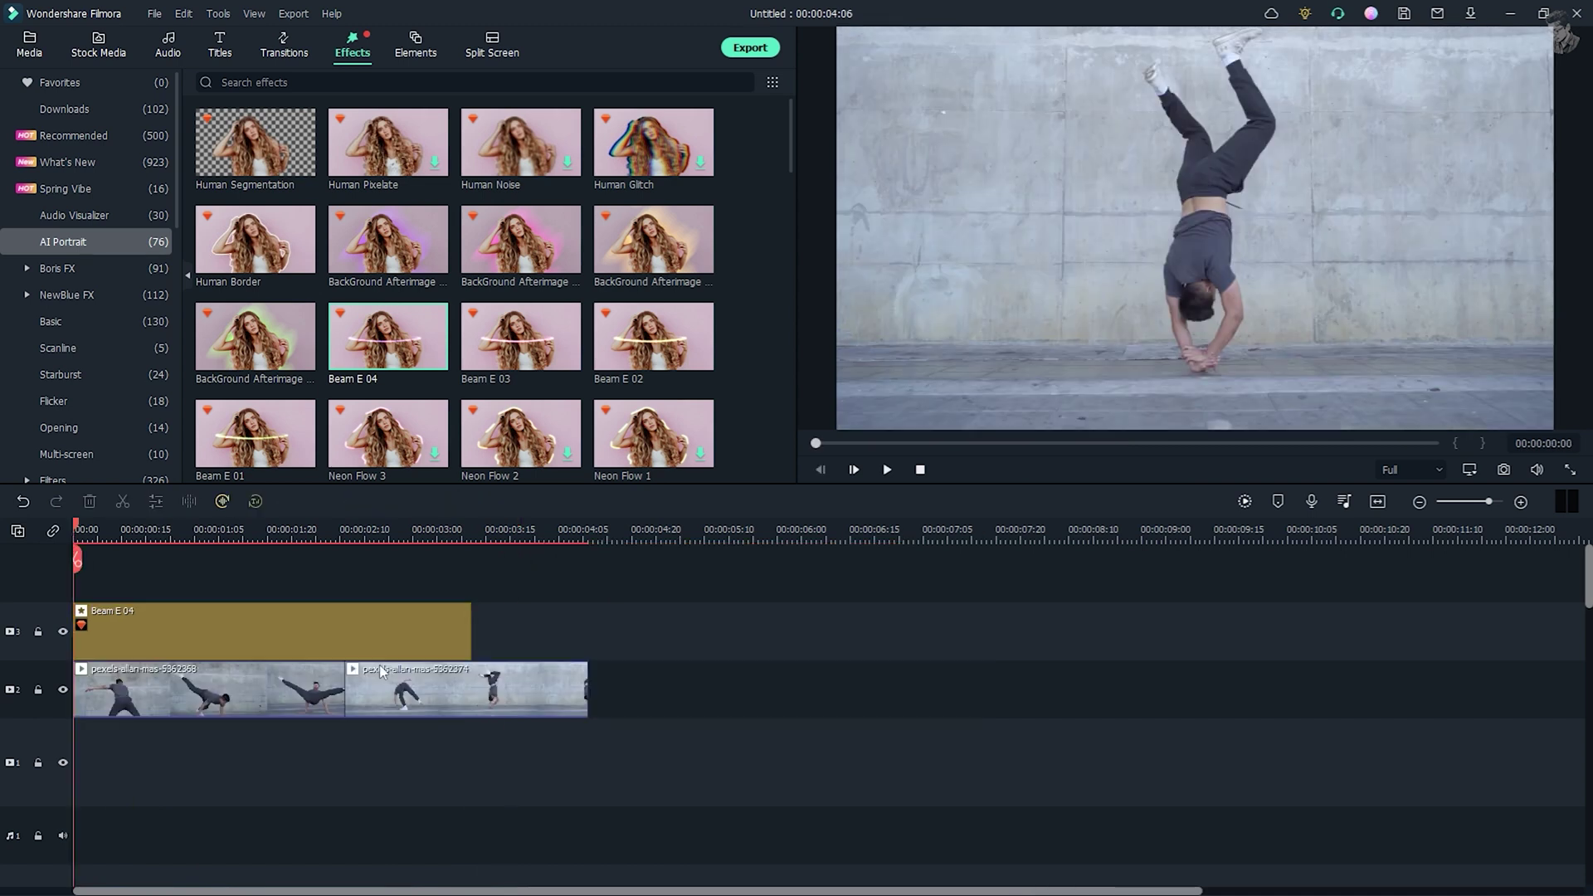
key("ctrl+z")
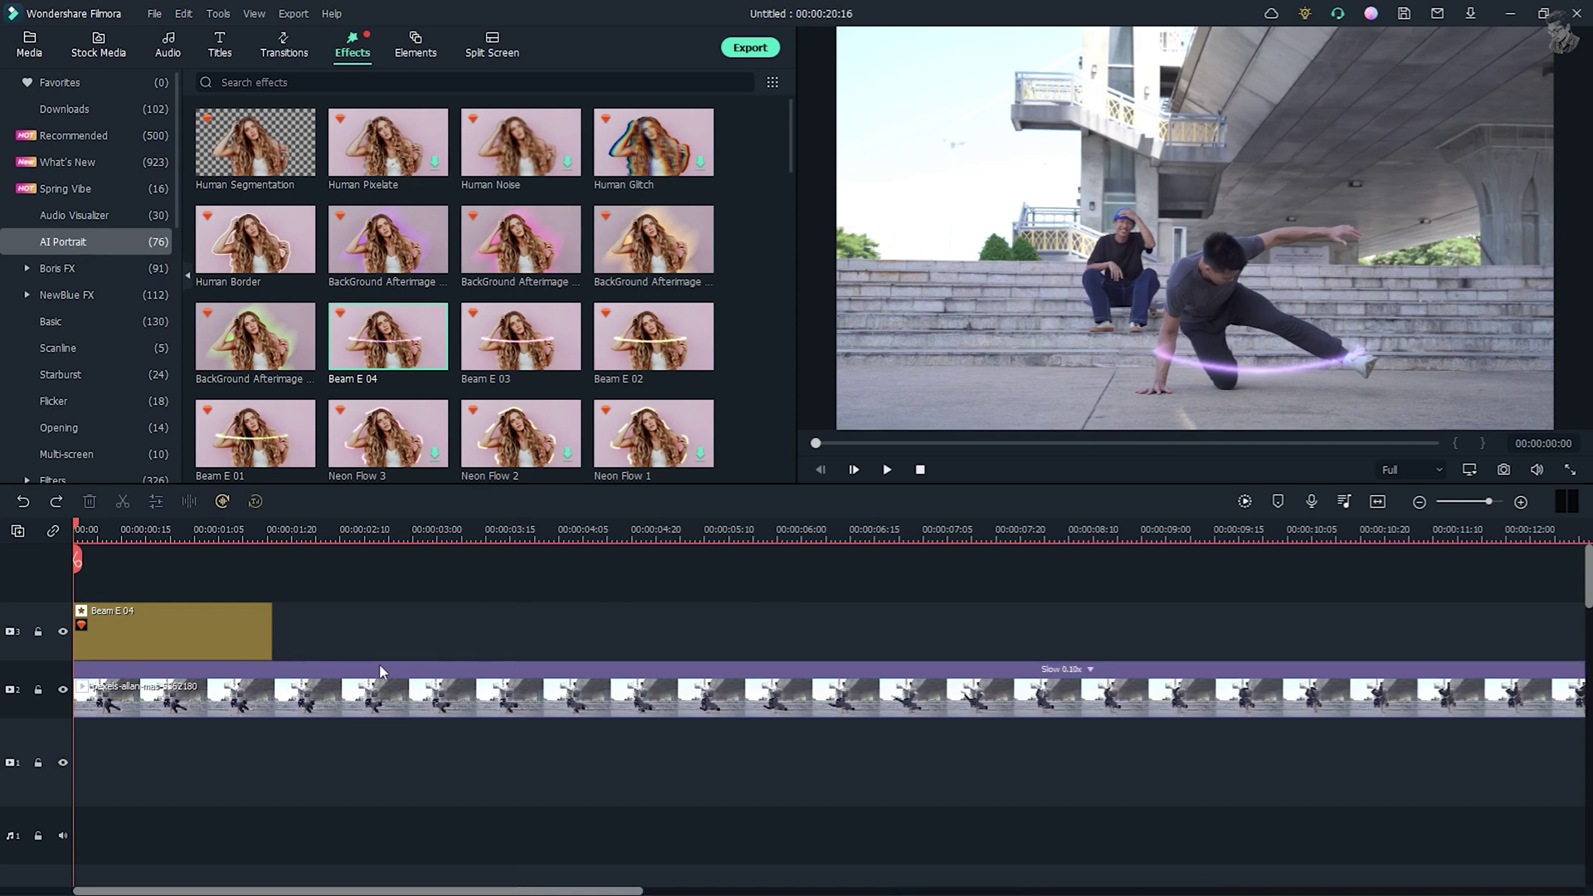
key("ctrl+z")
left_click(380, 668)
key("Delete")
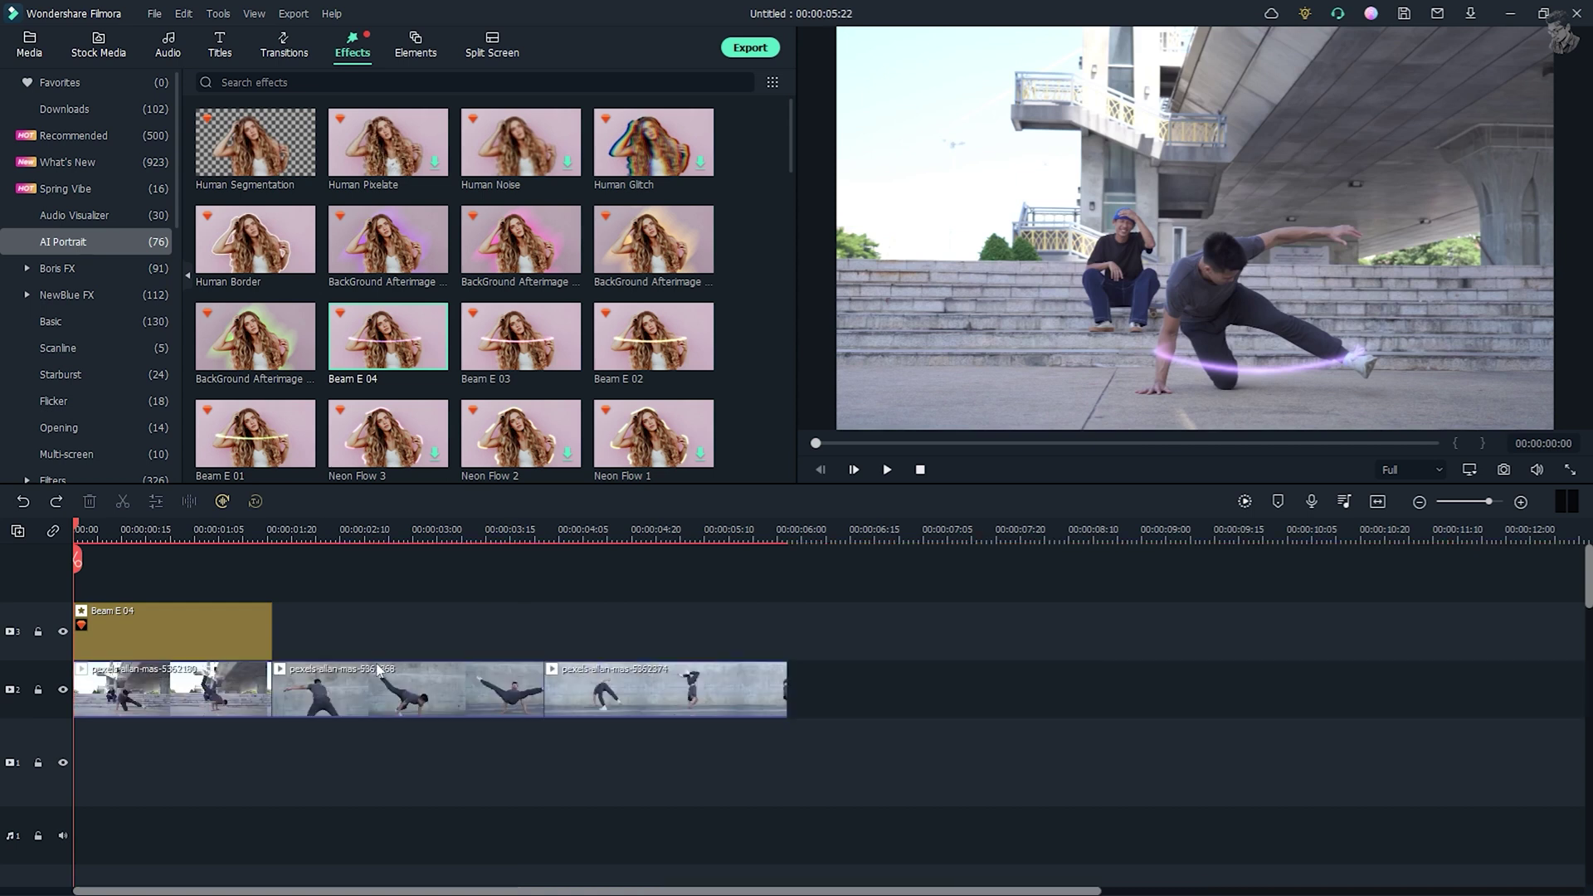
key("space")
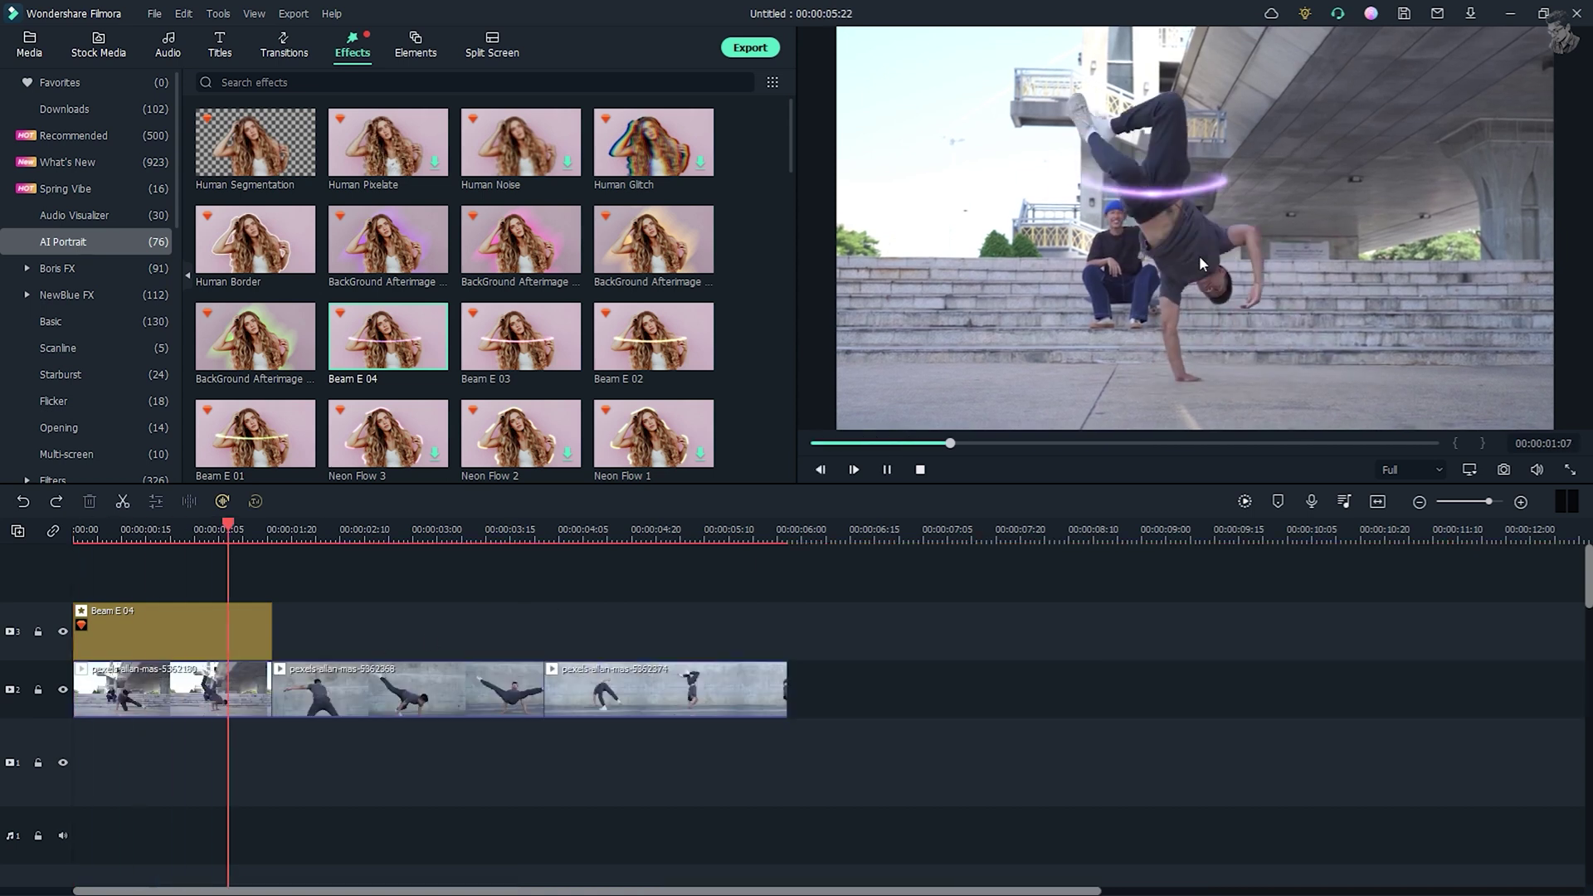
key("space")
left_click(172, 655)
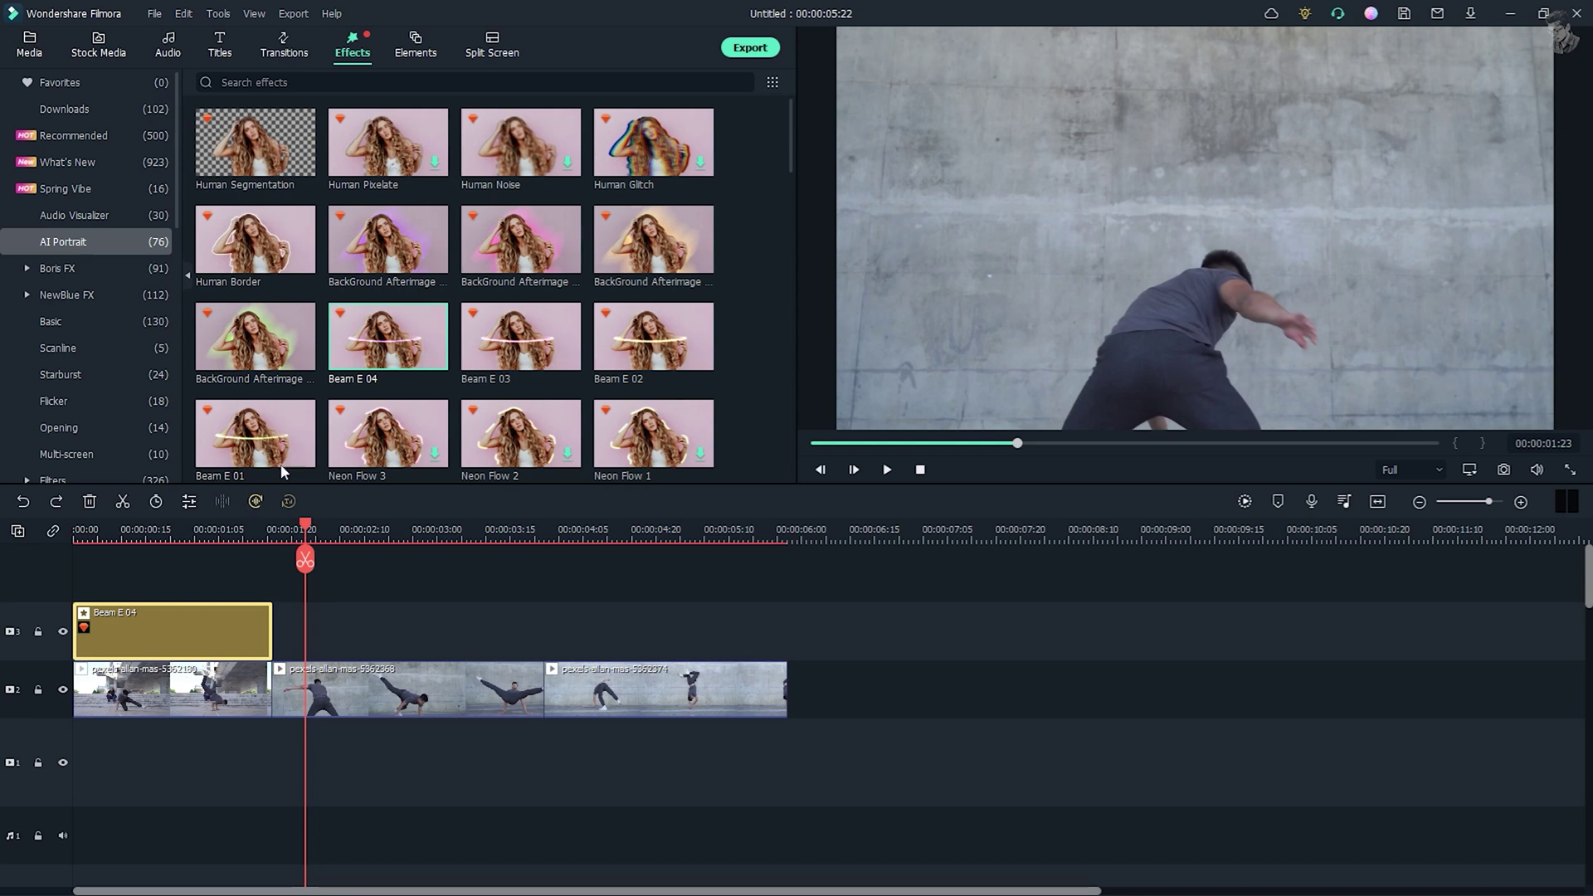
Step: Add Beam E 01 after Beam E 04, trim it to the second clip's end, and preview
scroll(395, 349, "down", 3)
left_click_drag(253, 159, 287, 624)
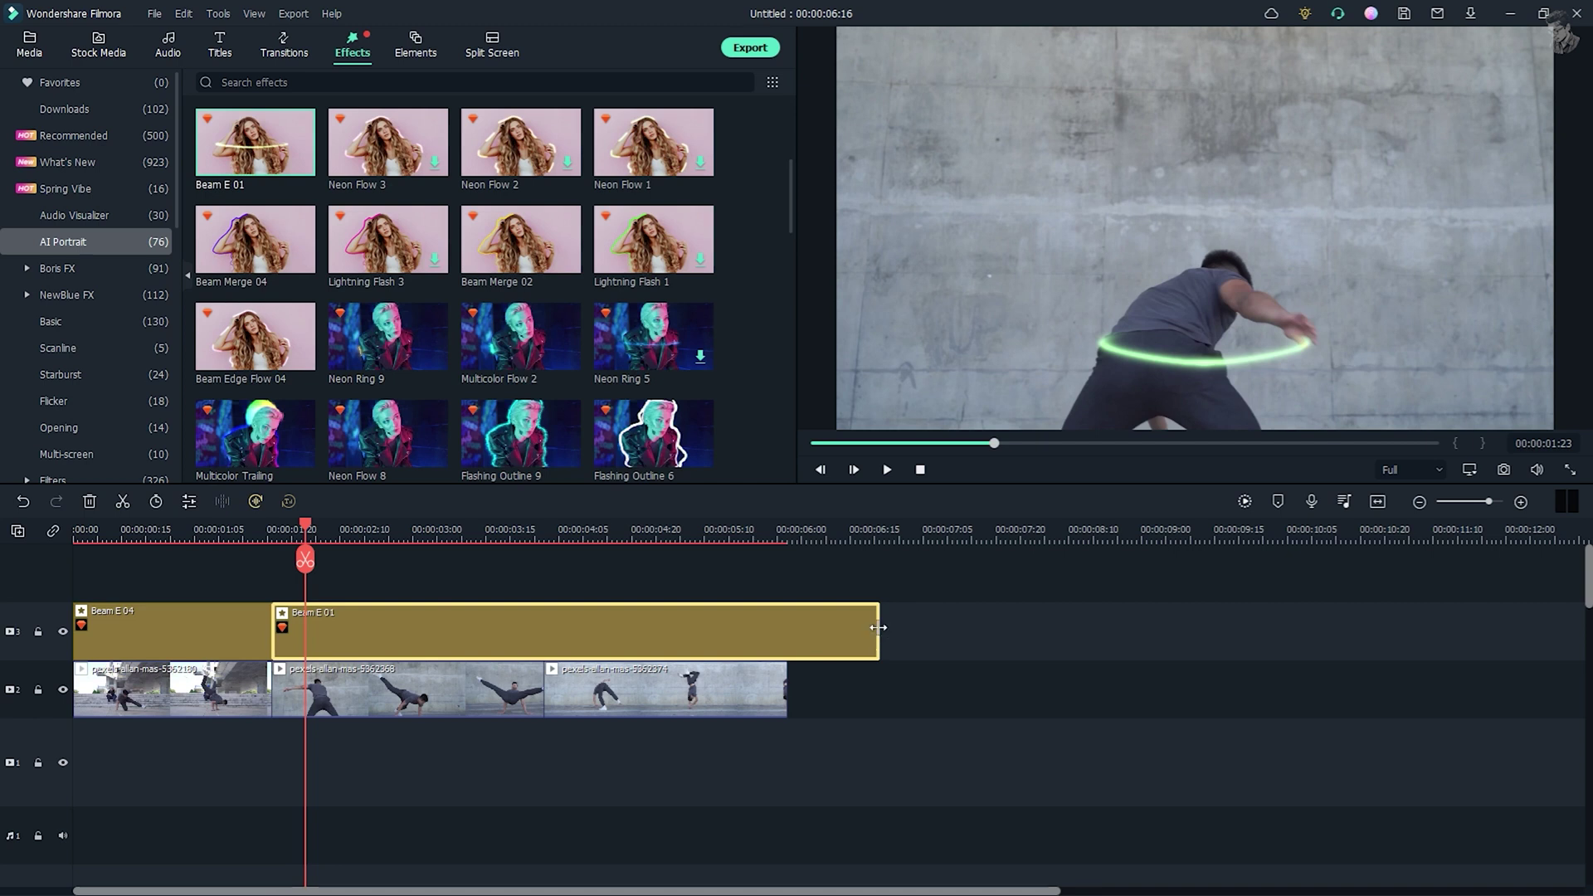
left_click_drag(878, 627, 543, 628)
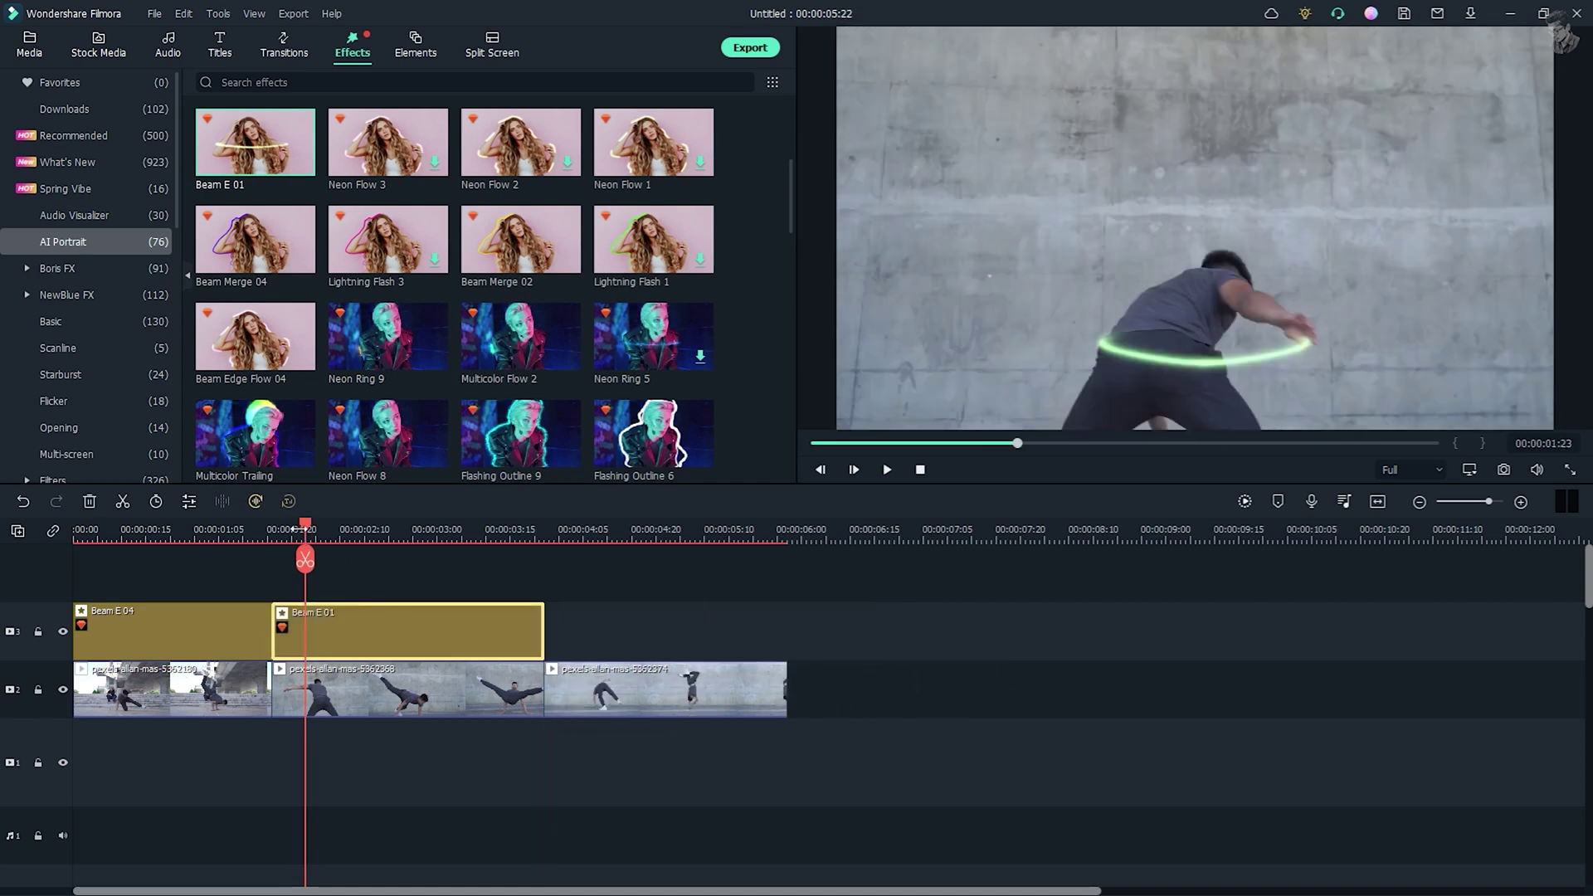
left_click_drag(304, 528, 256, 528)
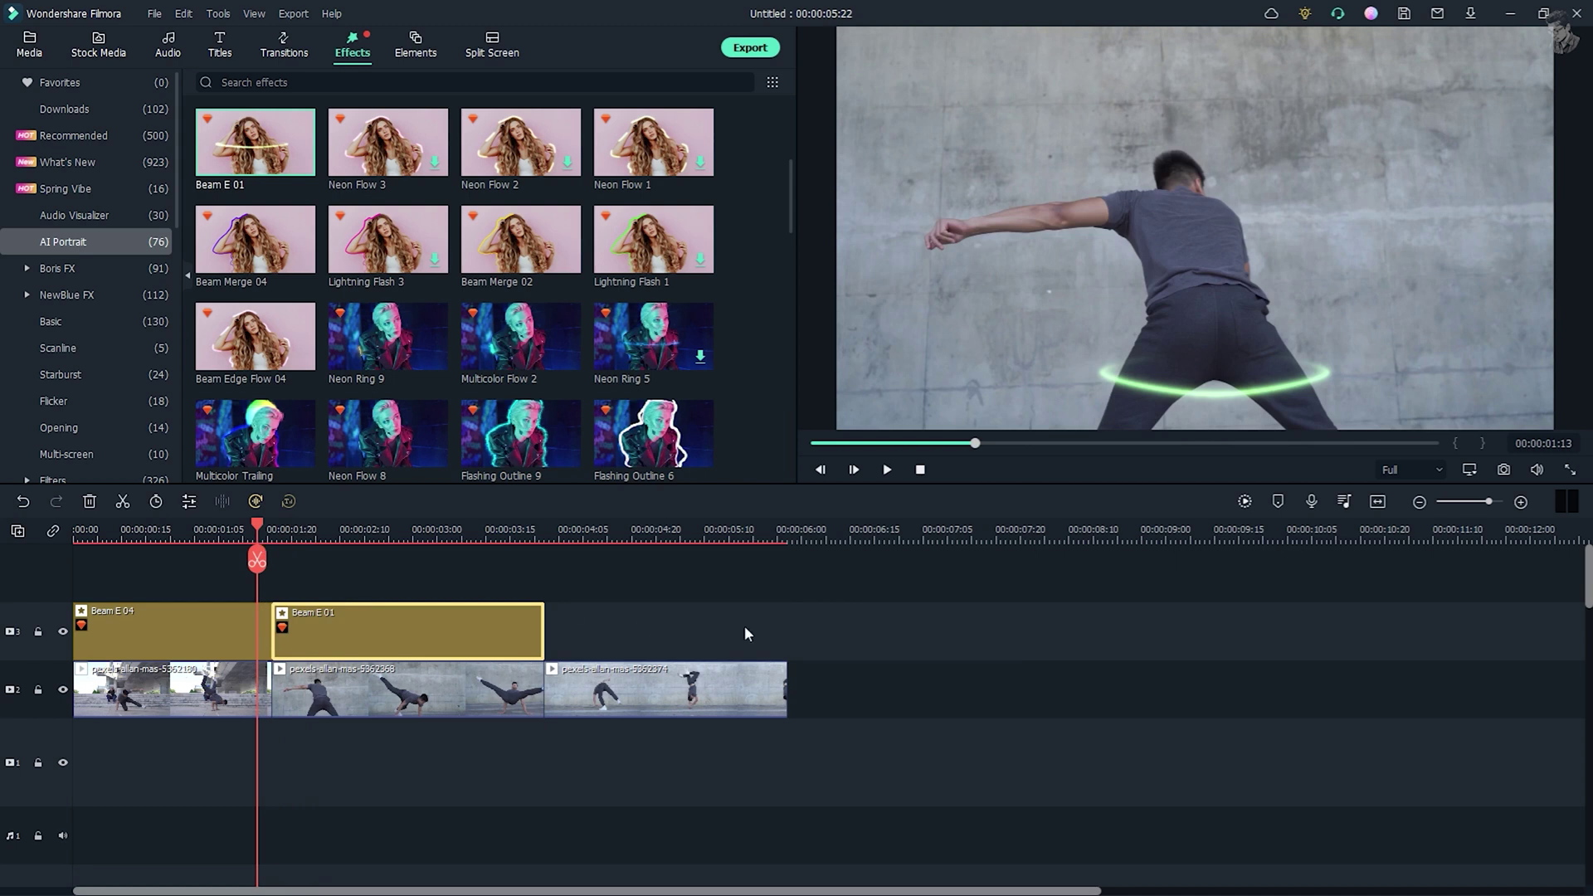
key("space")
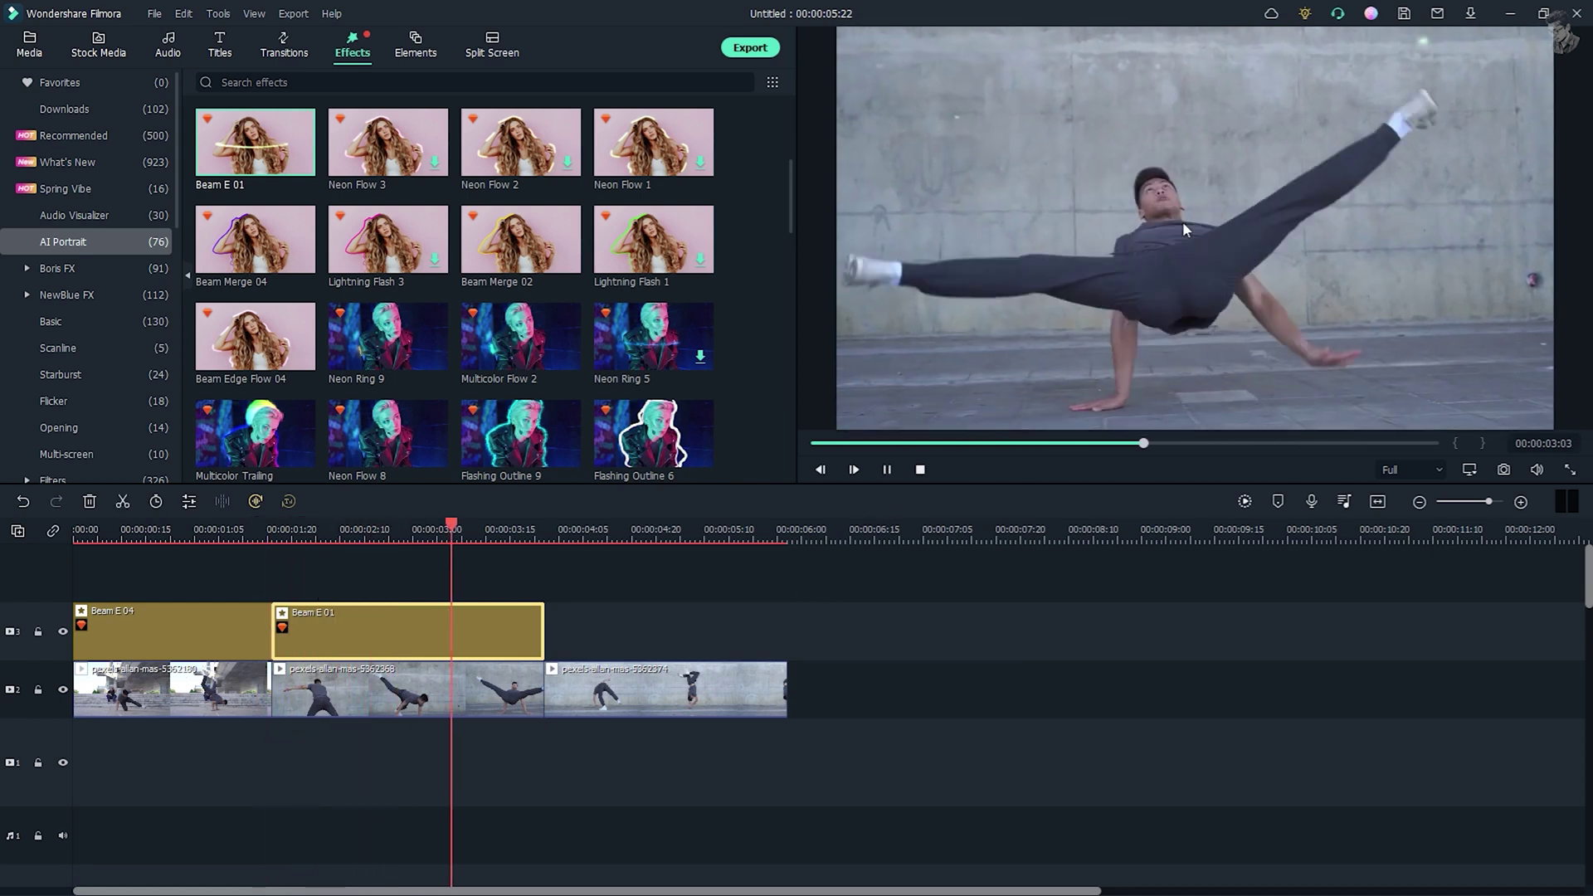
key("space")
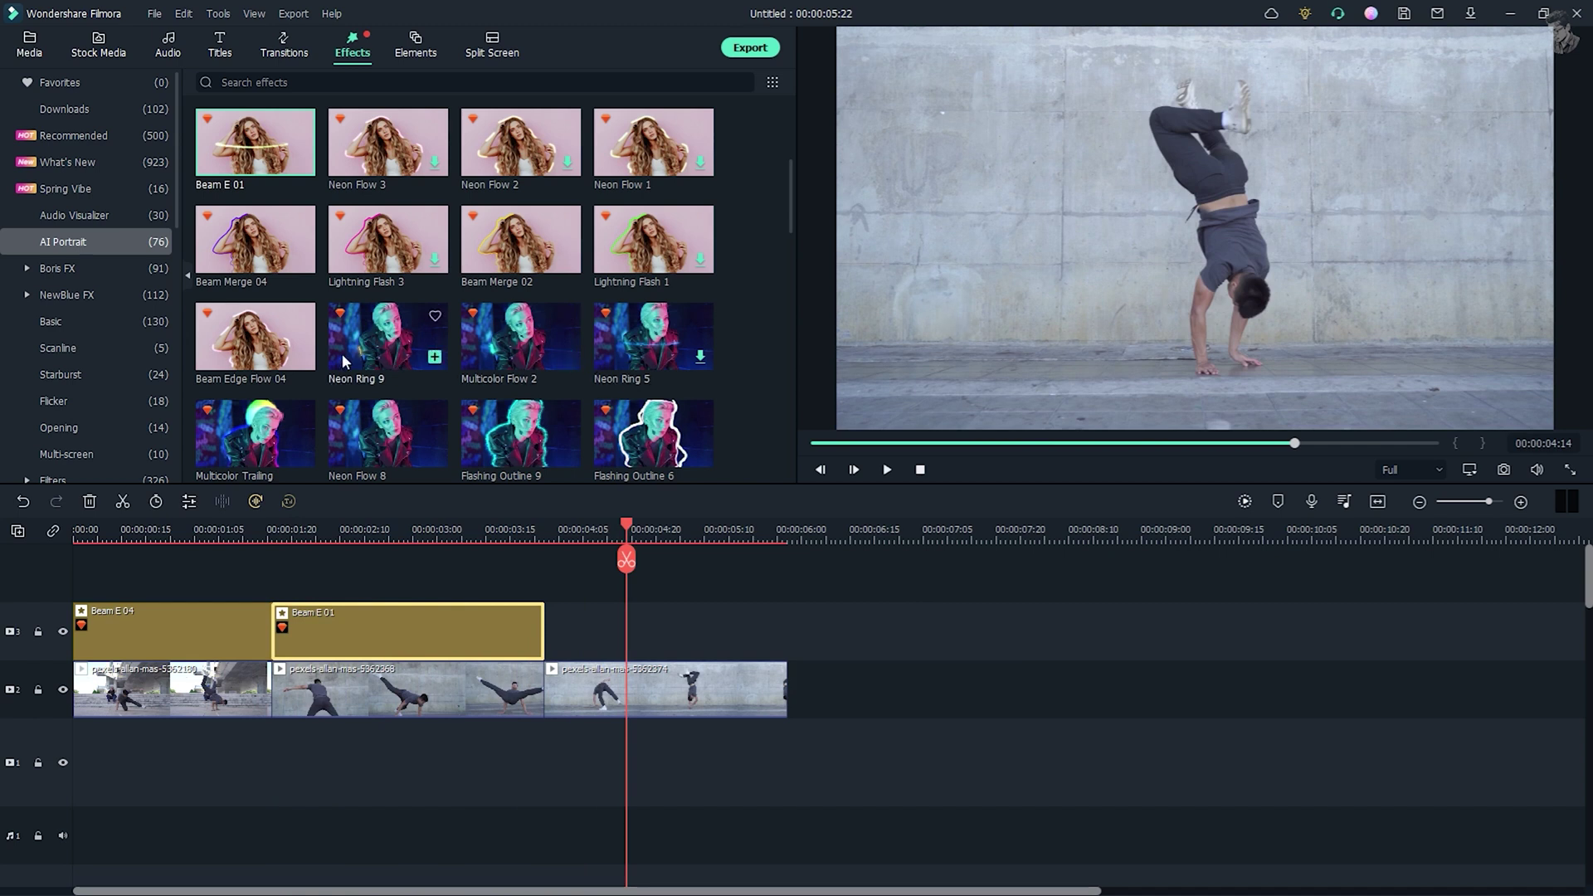
scroll(352, 314, "up", 3)
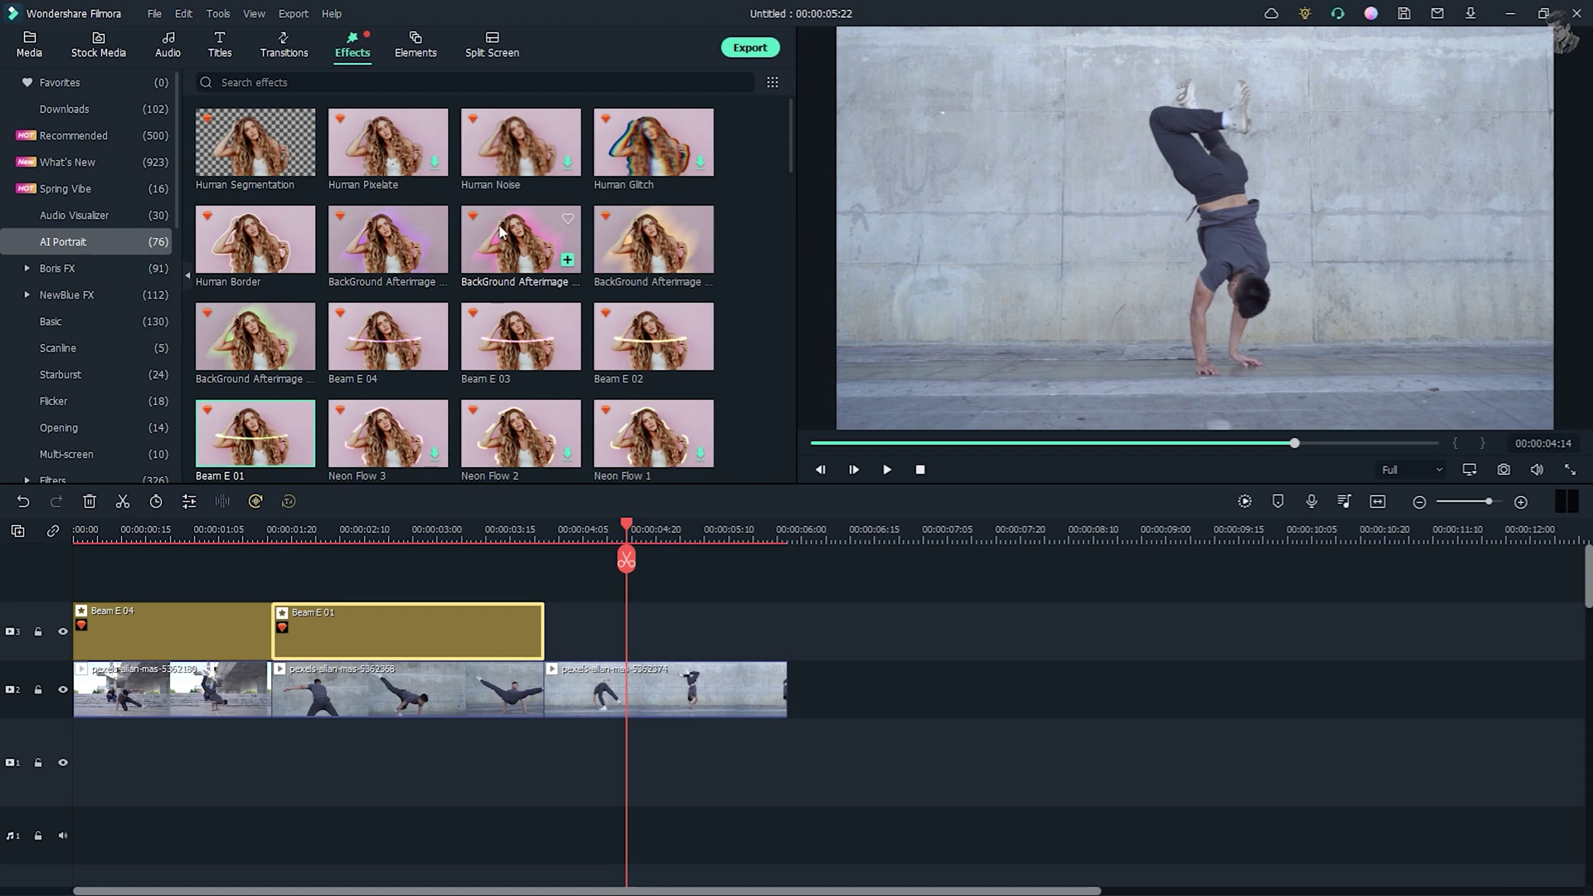
Step: Add BackGround Afterimage 03 after Beam E 01 and trim it to end with the last dance clip
left_click_drag(500, 230, 531, 658)
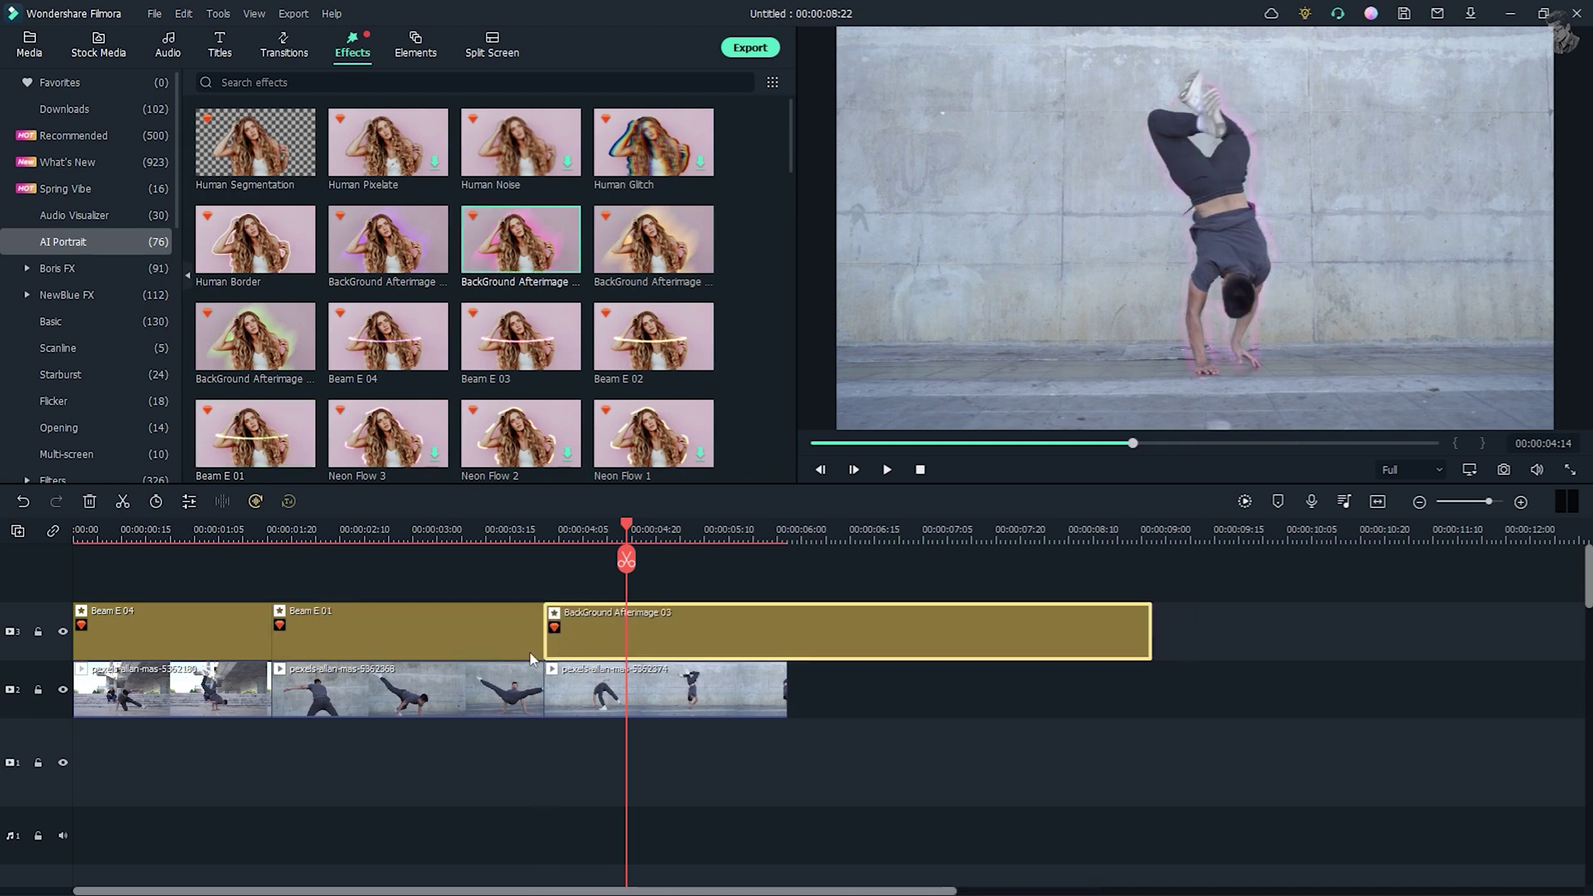
key("space")
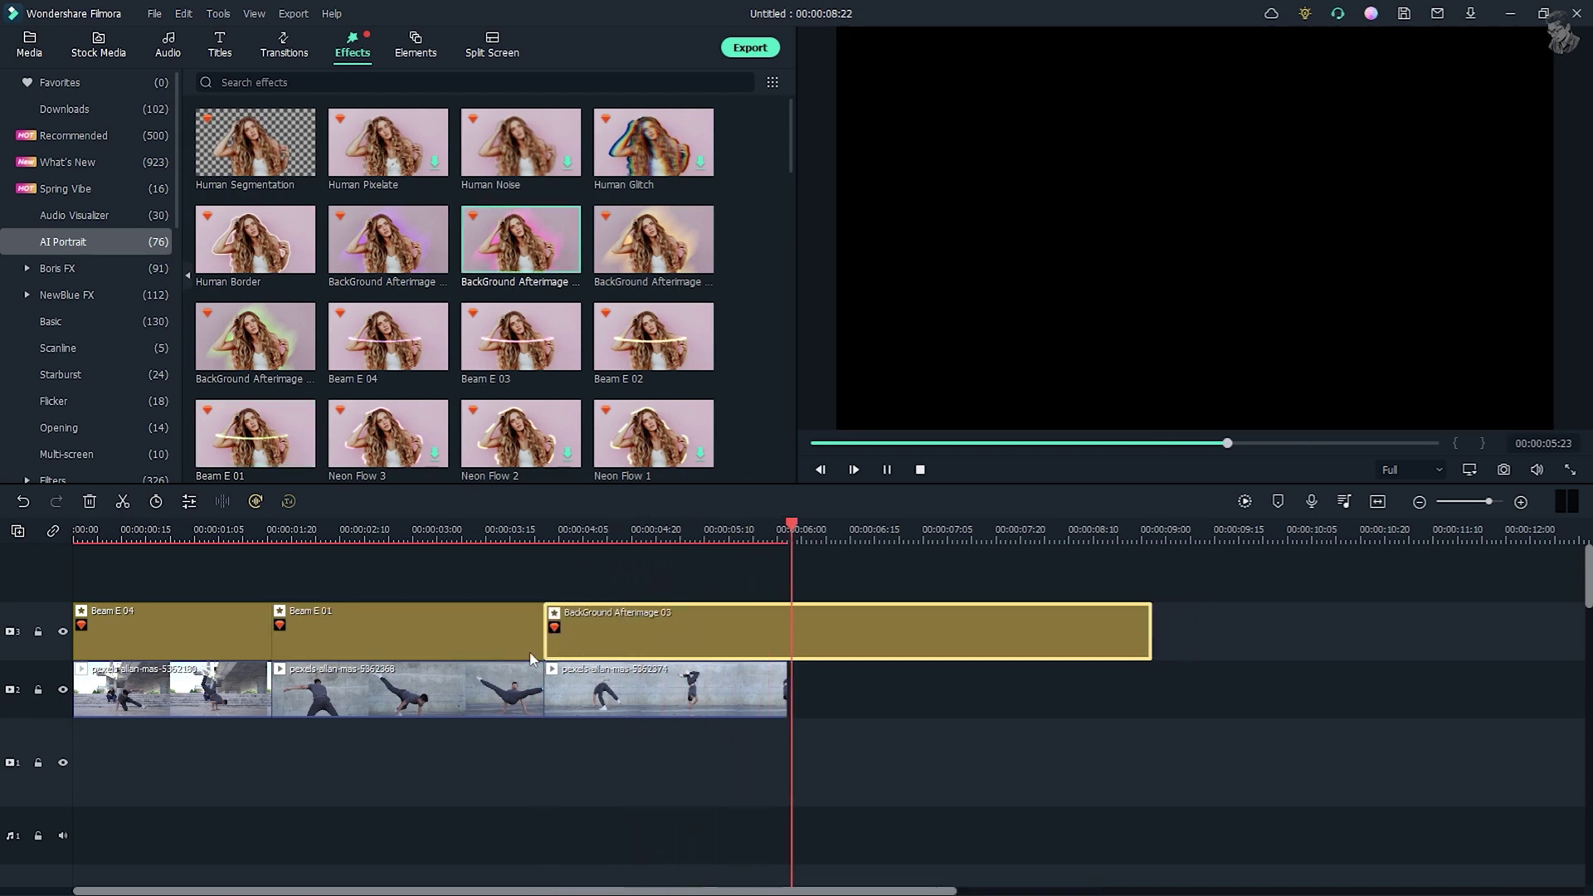
key("space")
left_click_drag(1150, 625, 786, 661)
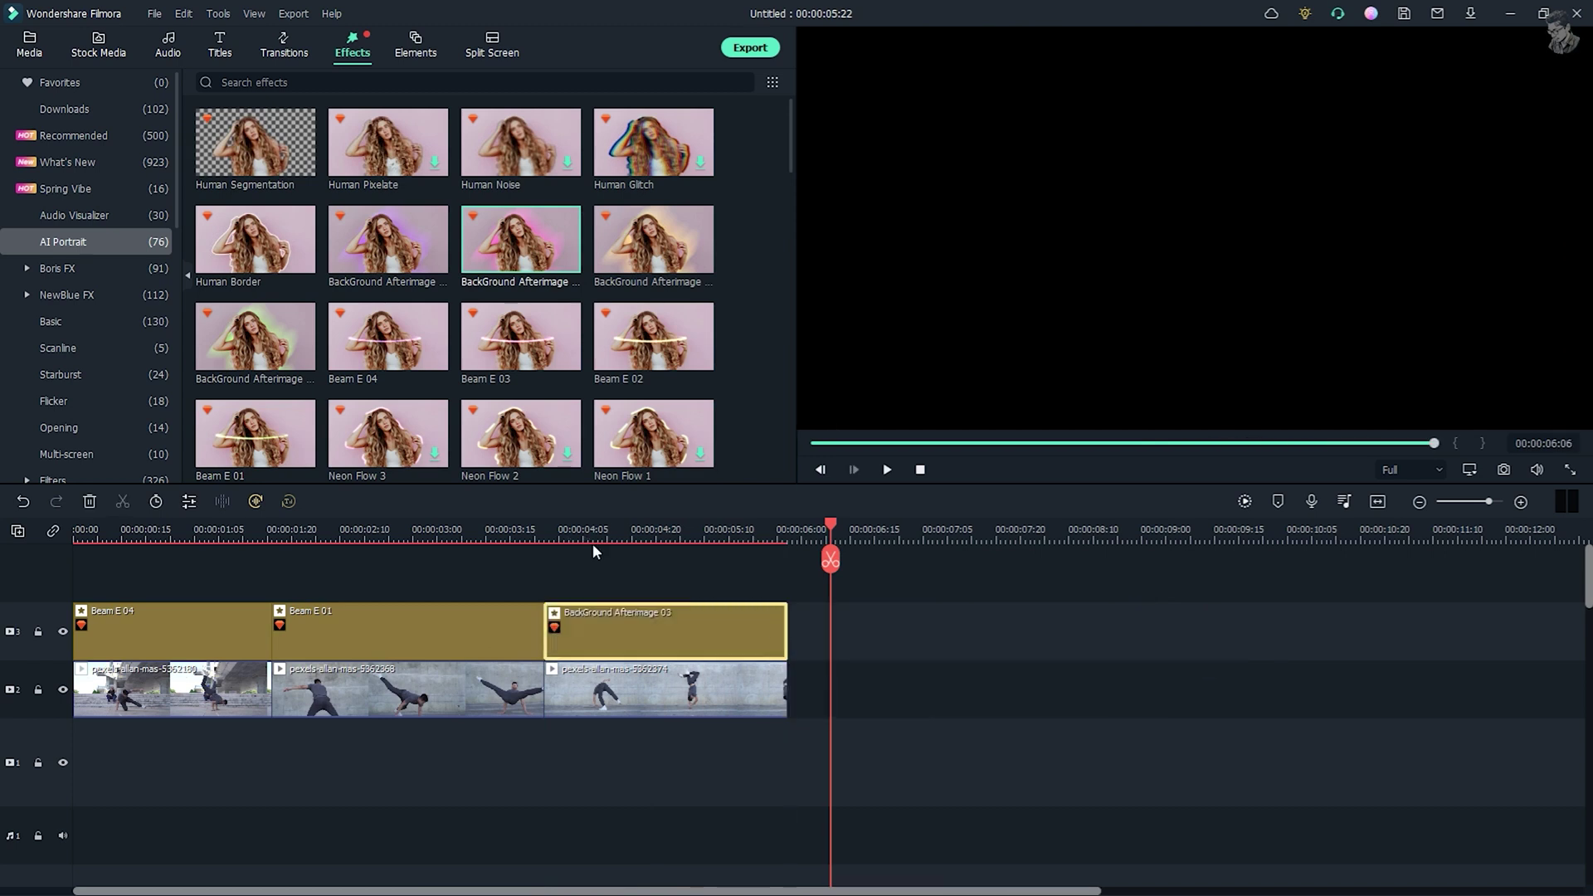
Step: Scrub back through the dance clips to preview the glows, then close the editing session
left_click(593, 535)
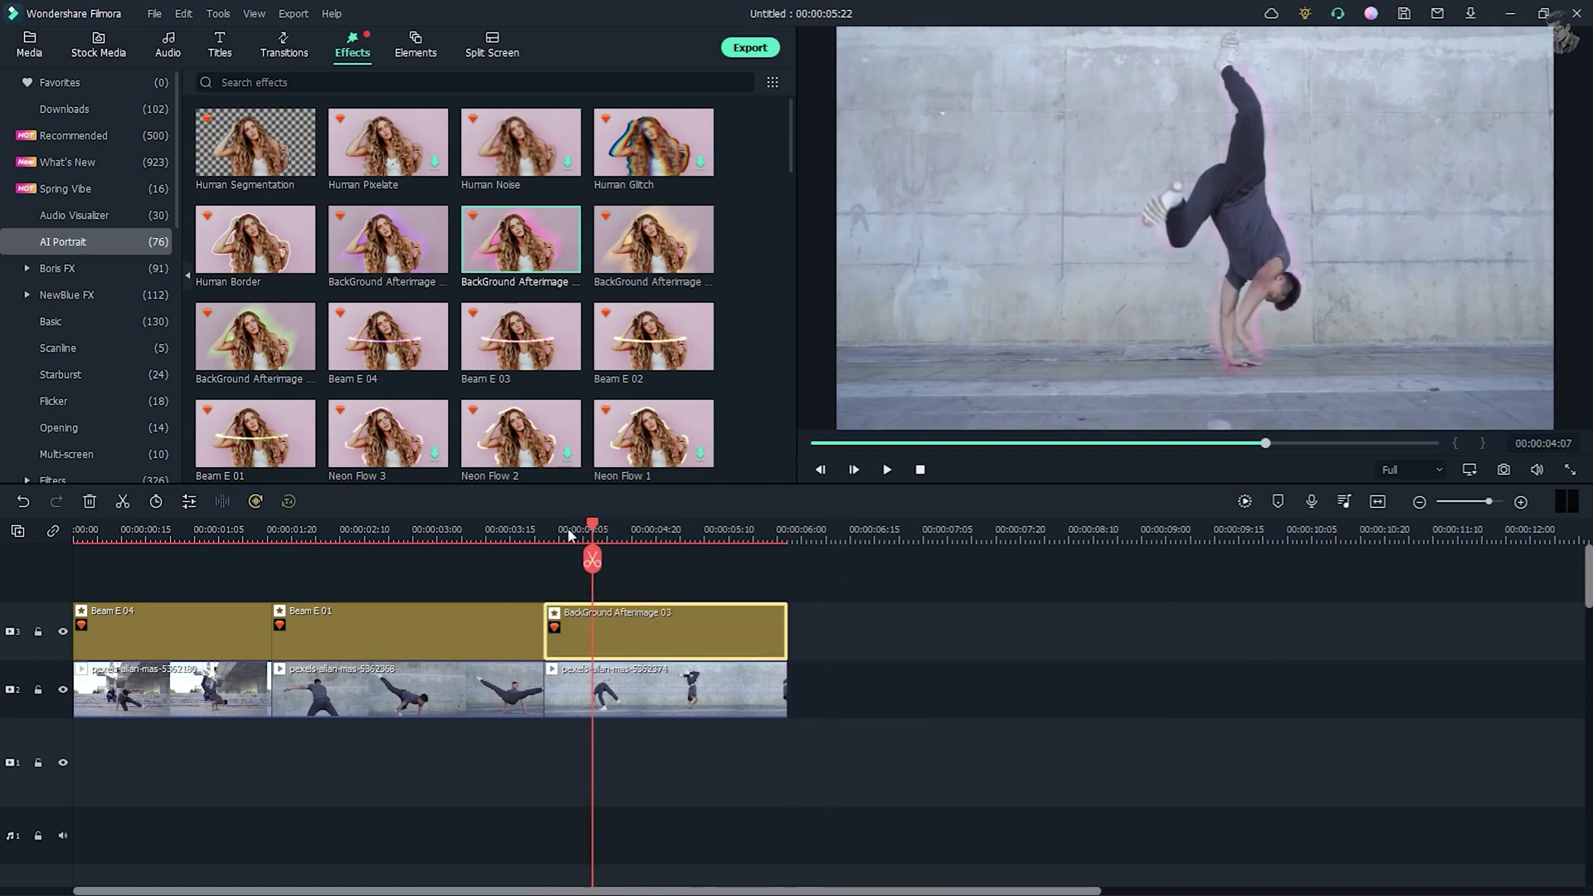
left_click_drag(594, 525, 439, 528)
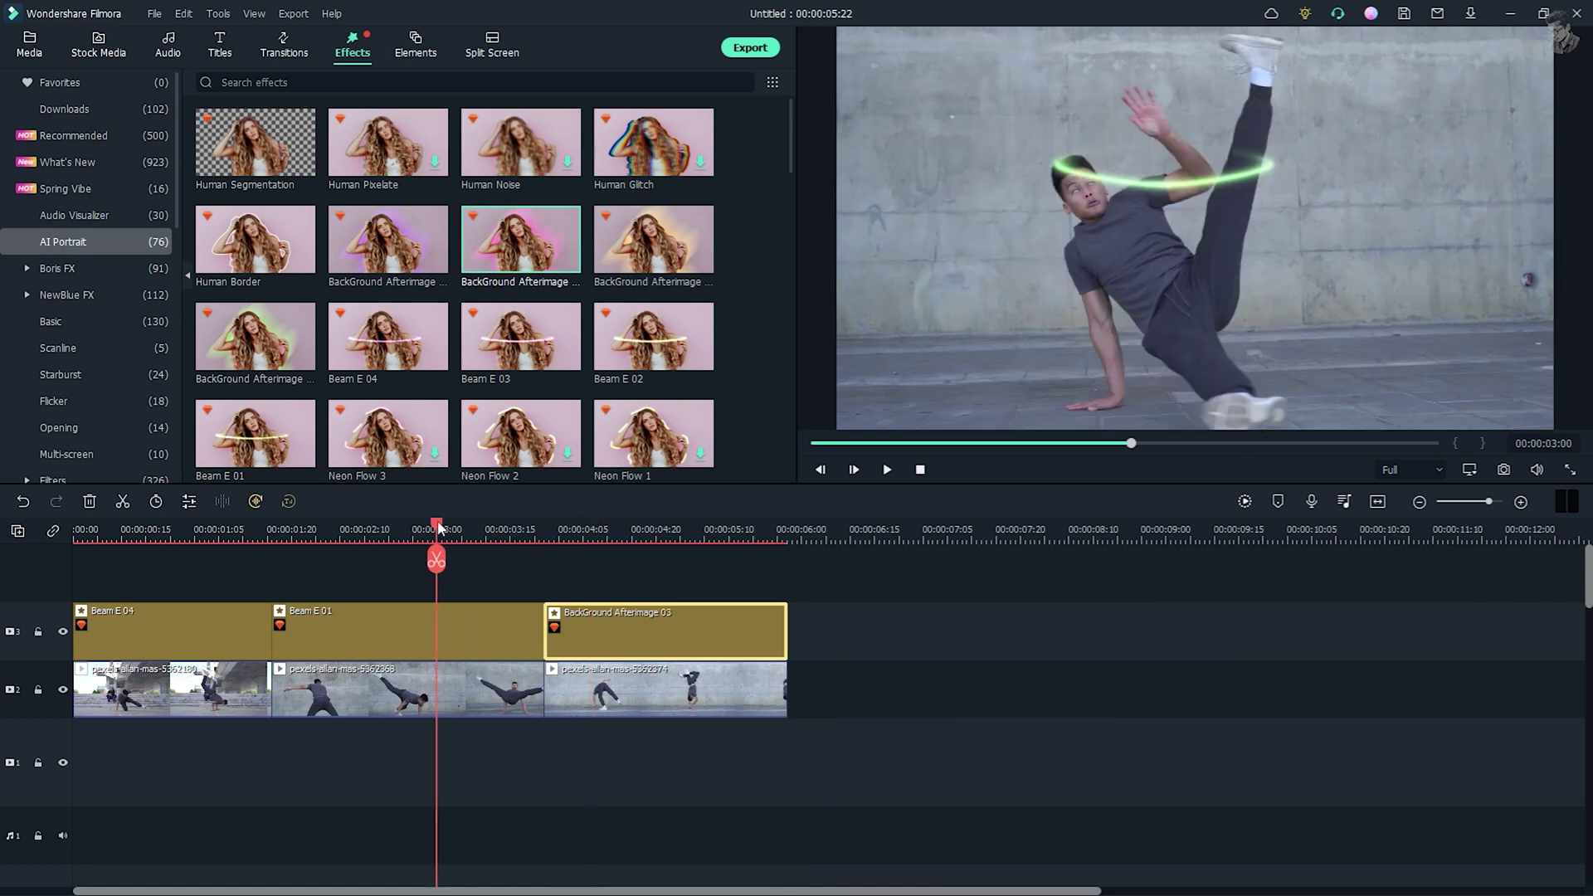
left_click_drag(439, 528, 628, 552)
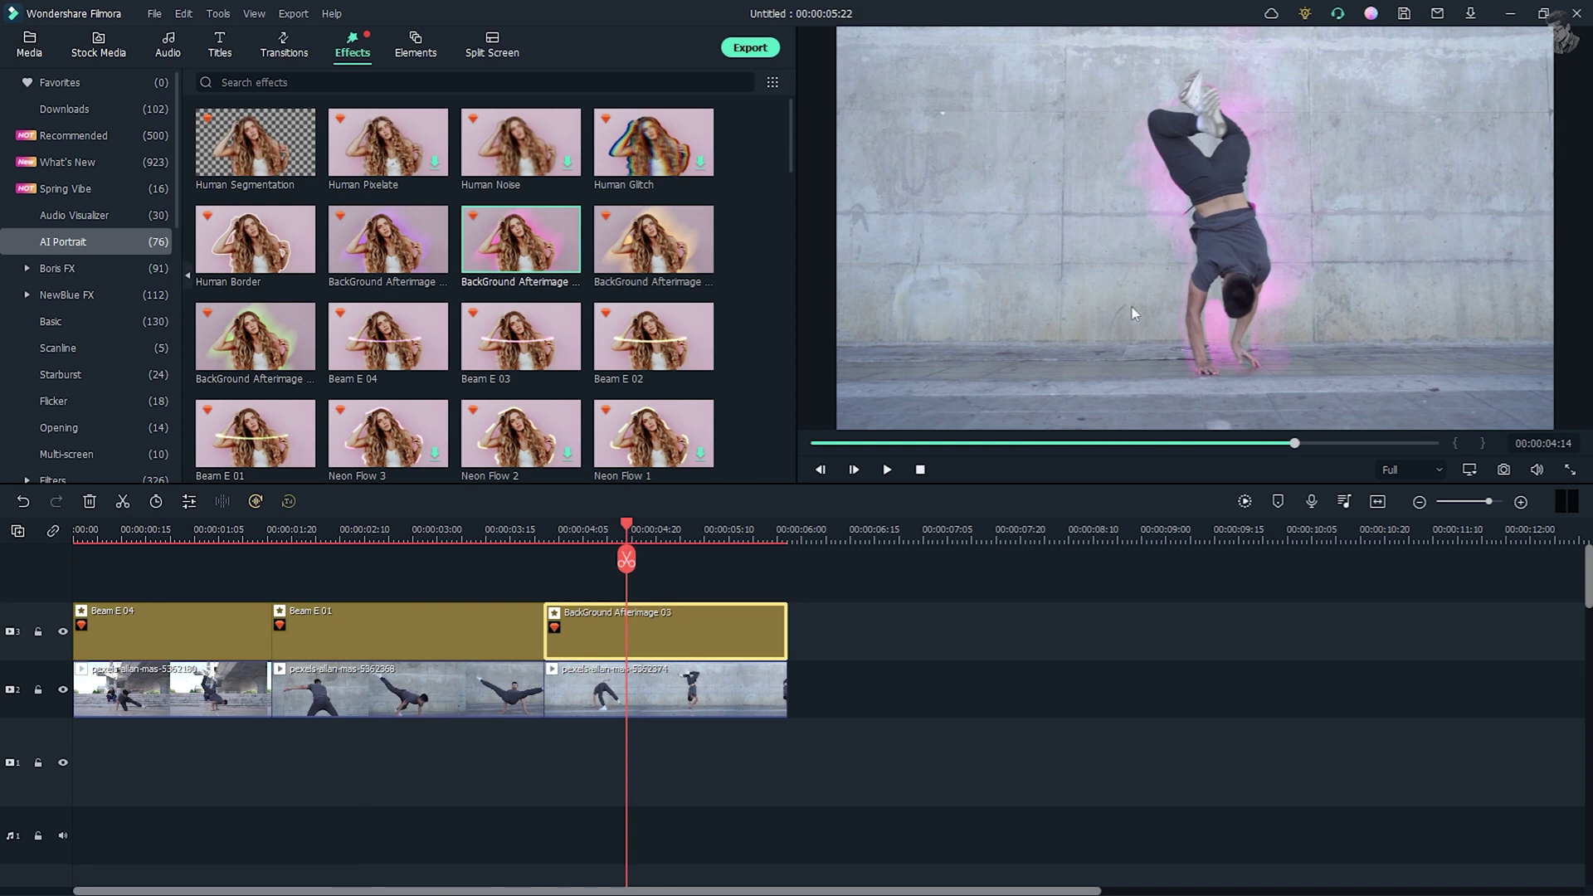
left_click(1576, 13)
Step: Discard the draft, open Filmora Video 3 AI Portait.wfp, and zoom the timeline onto its clips
left_click(929, 462)
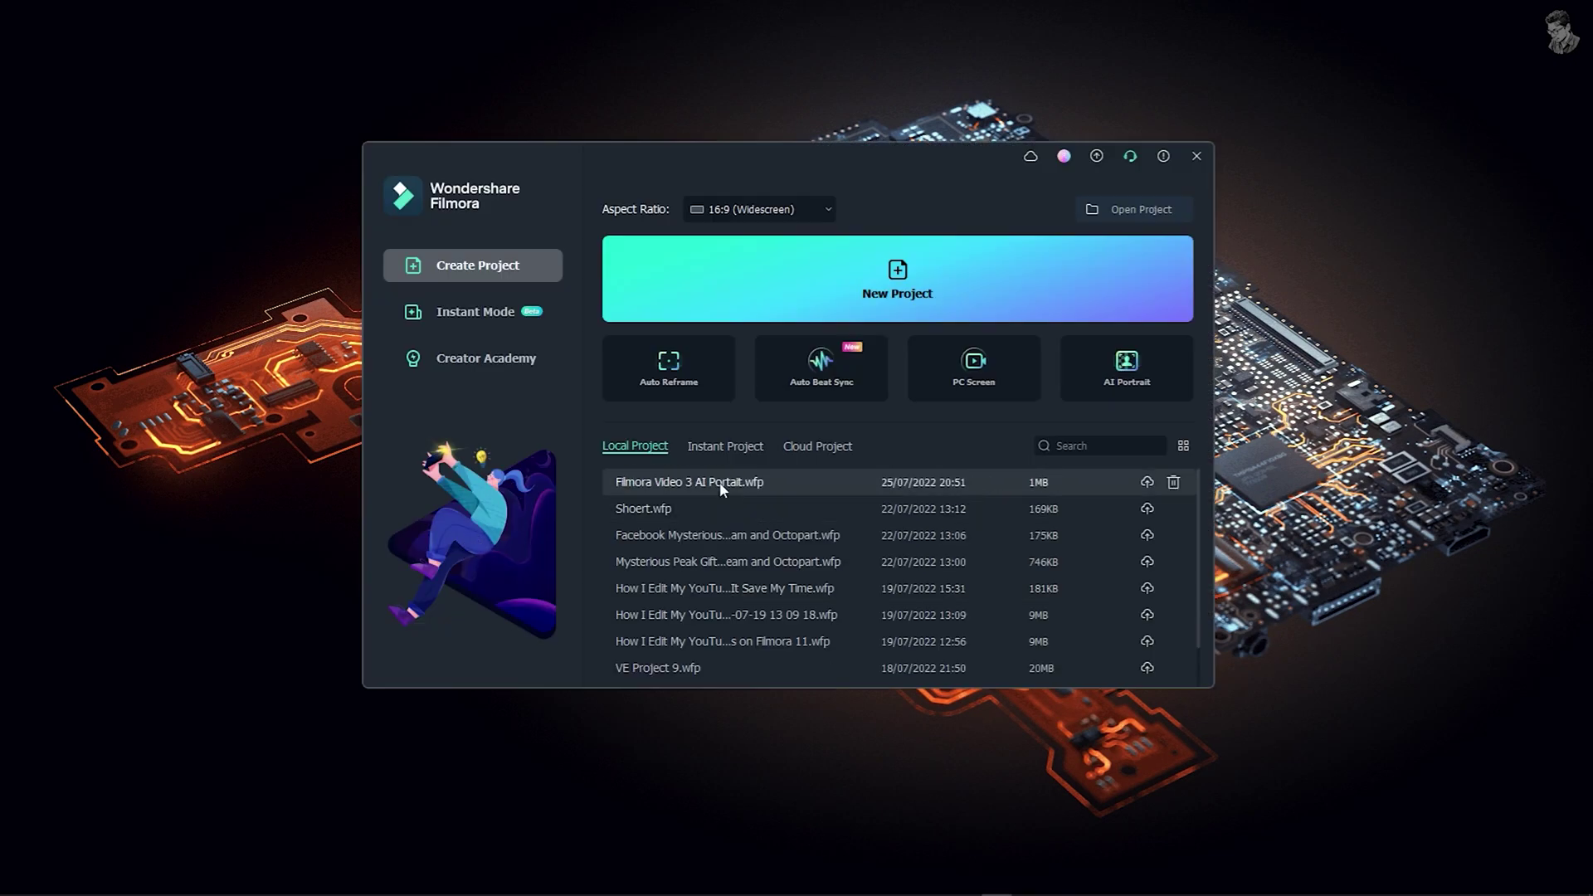
left_click(659, 485)
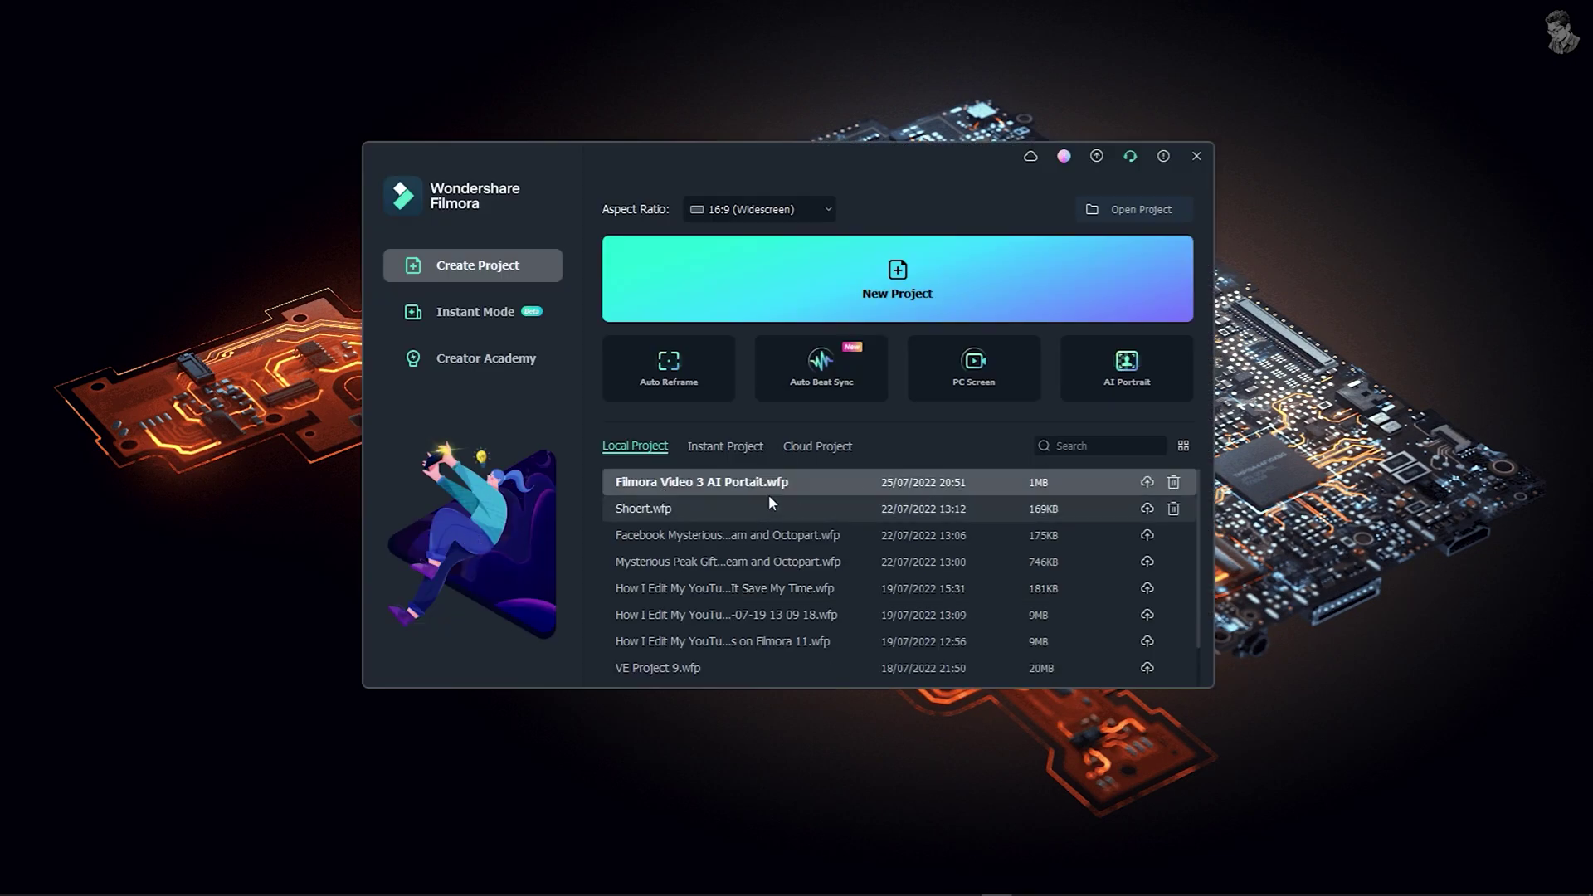
double_click(795, 482)
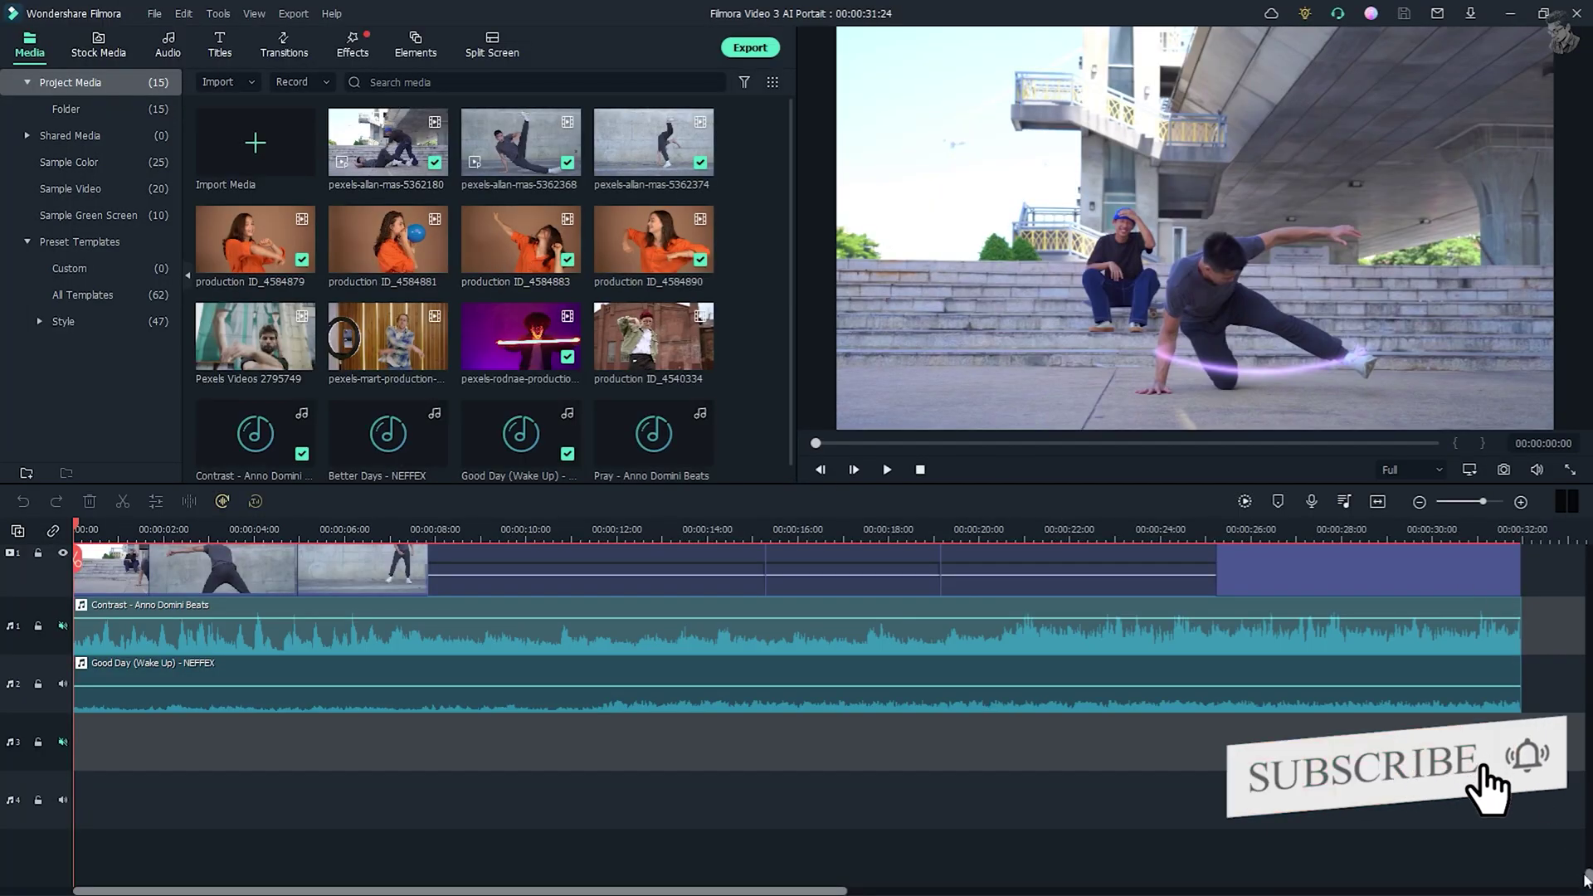
left_click_drag(1587, 876, 1585, 656)
left_click_drag(849, 526, 756, 528)
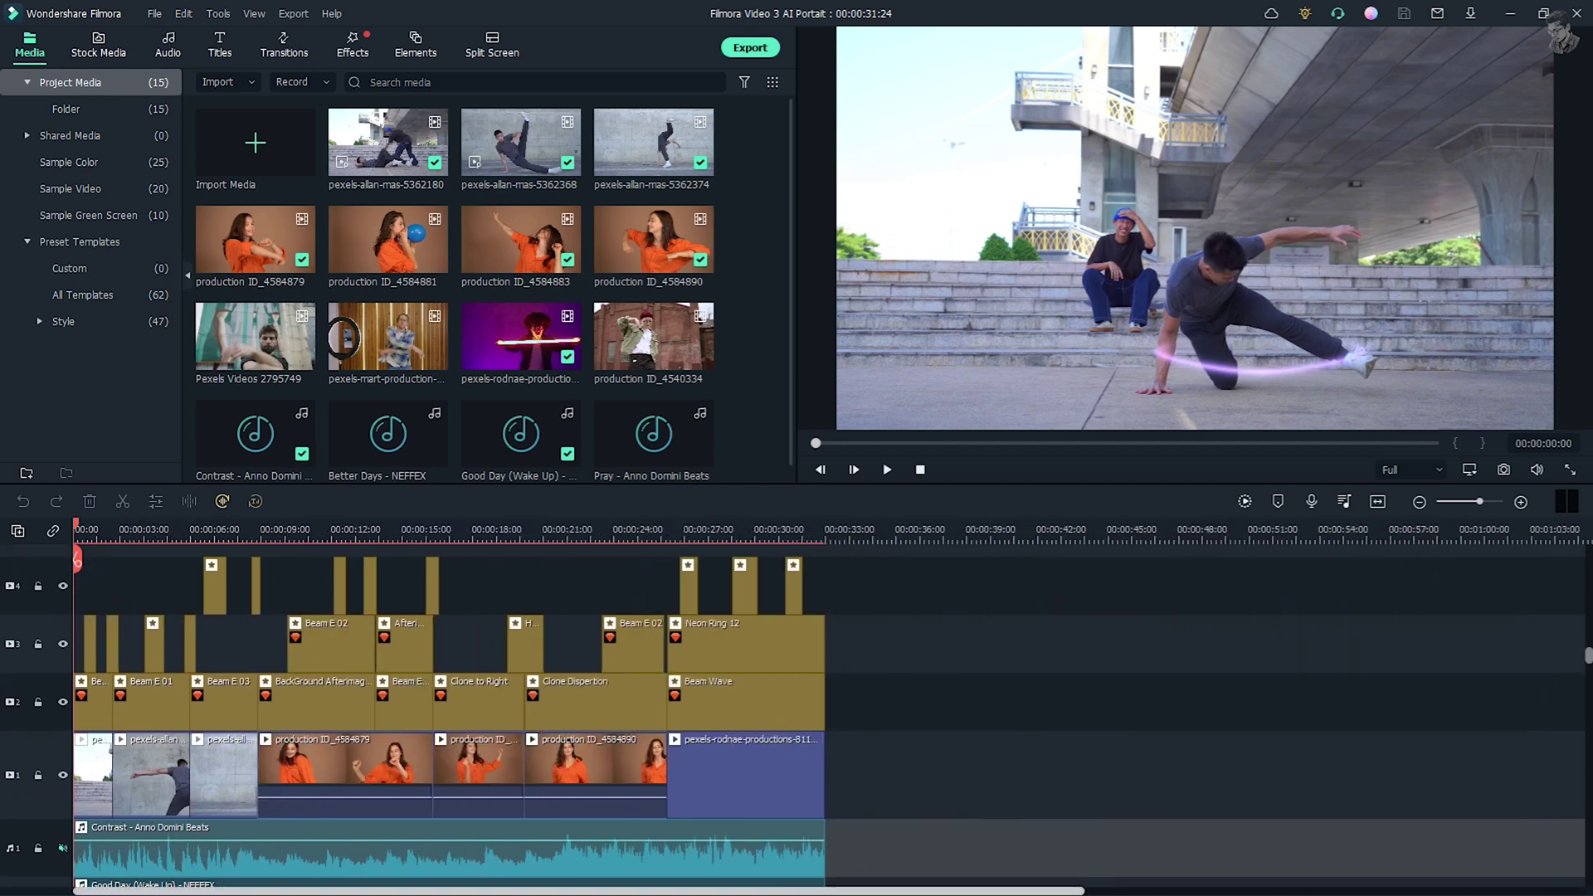
left_click_drag(336, 528, 386, 526)
left_click_drag(127, 890, 98, 890)
Step: Inspect the Beam E 01 and Beam E 03 effect clips and scrub through the dance's first second
left_click(92, 707)
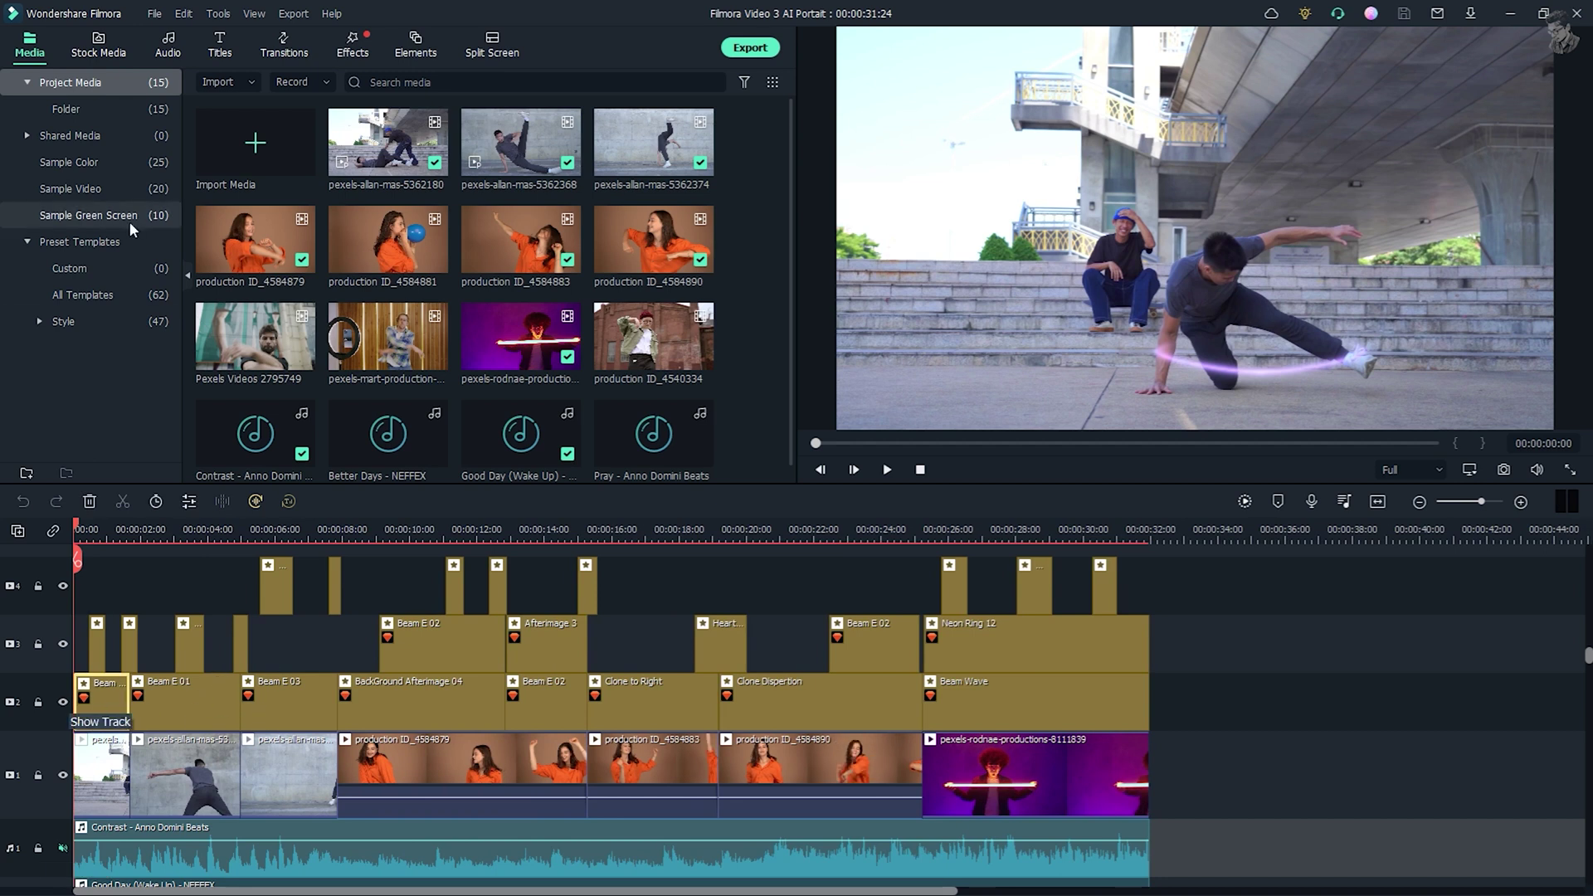
left_click(352, 46)
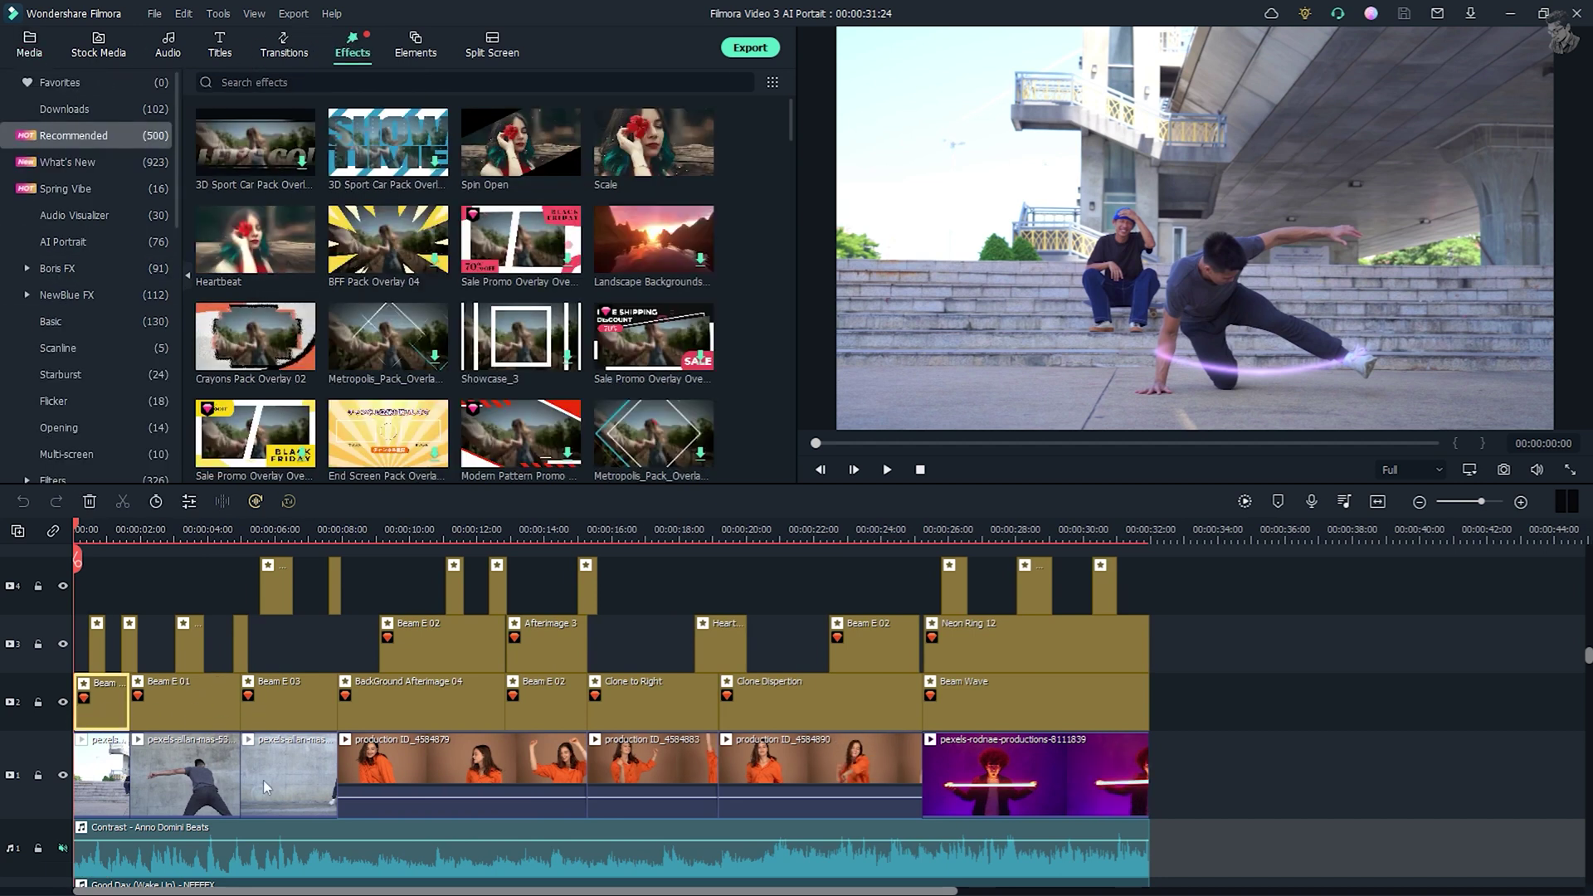
left_click(206, 709)
left_click(263, 701)
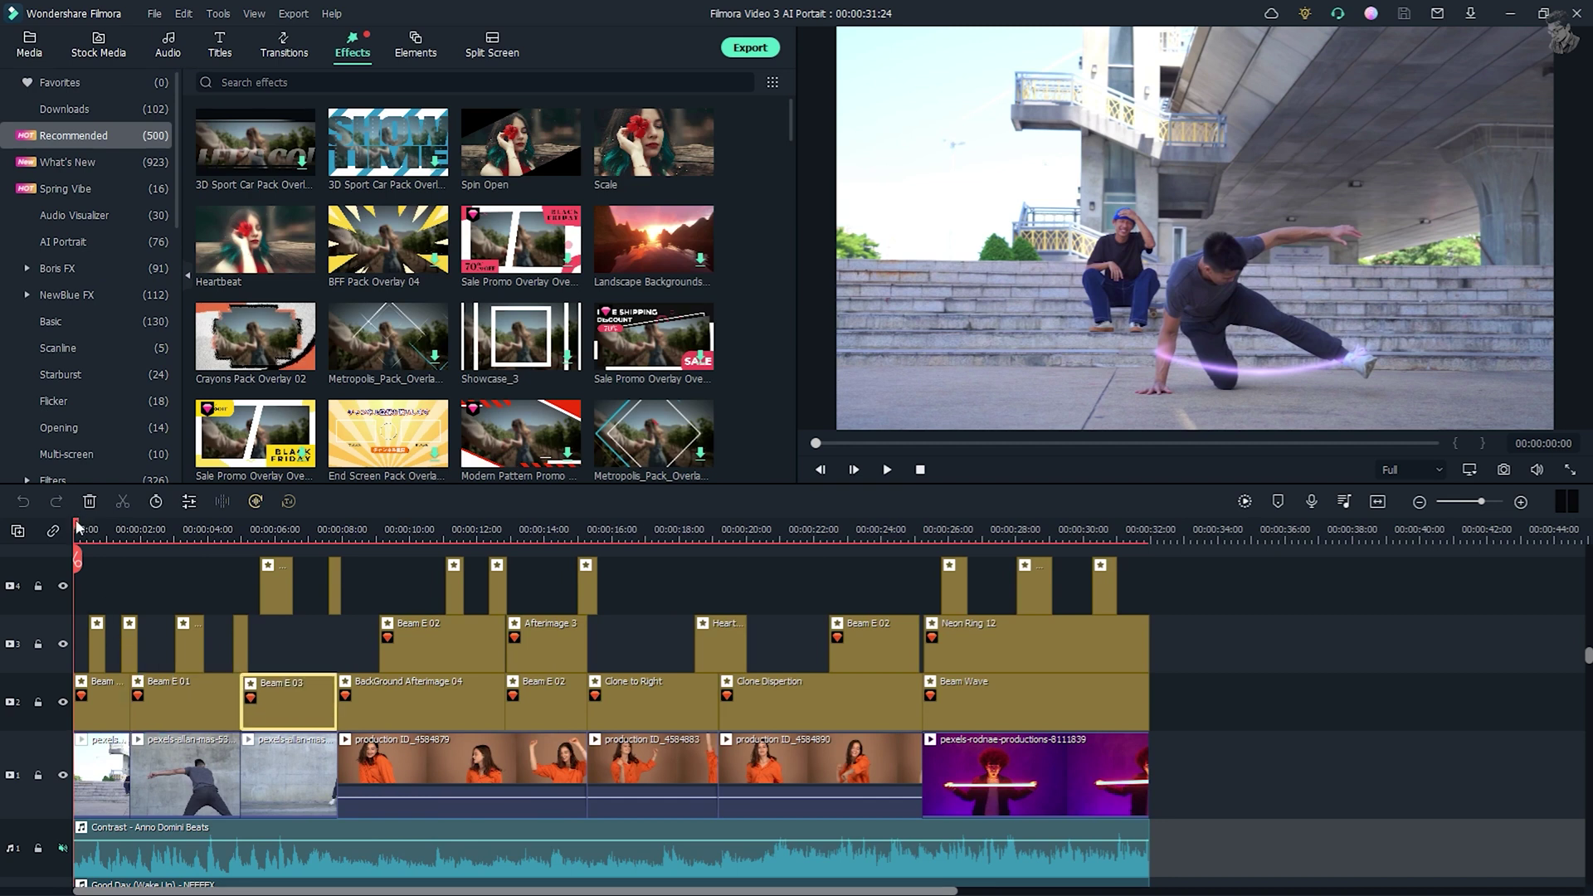
scroll(131, 539, "up", 5)
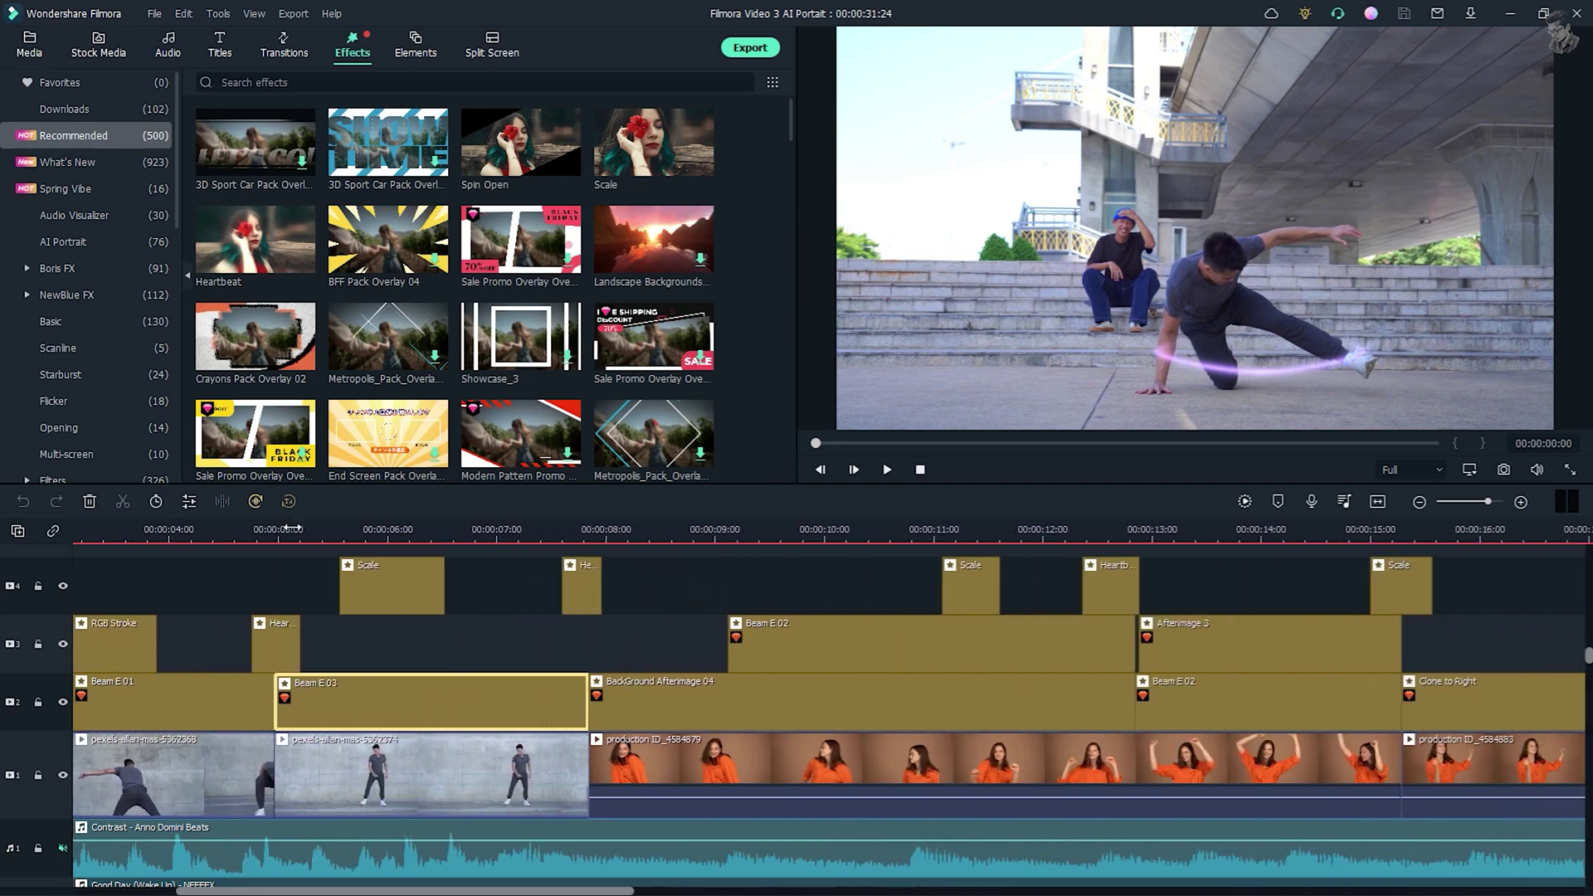
left_click_drag(243, 889, 137, 889)
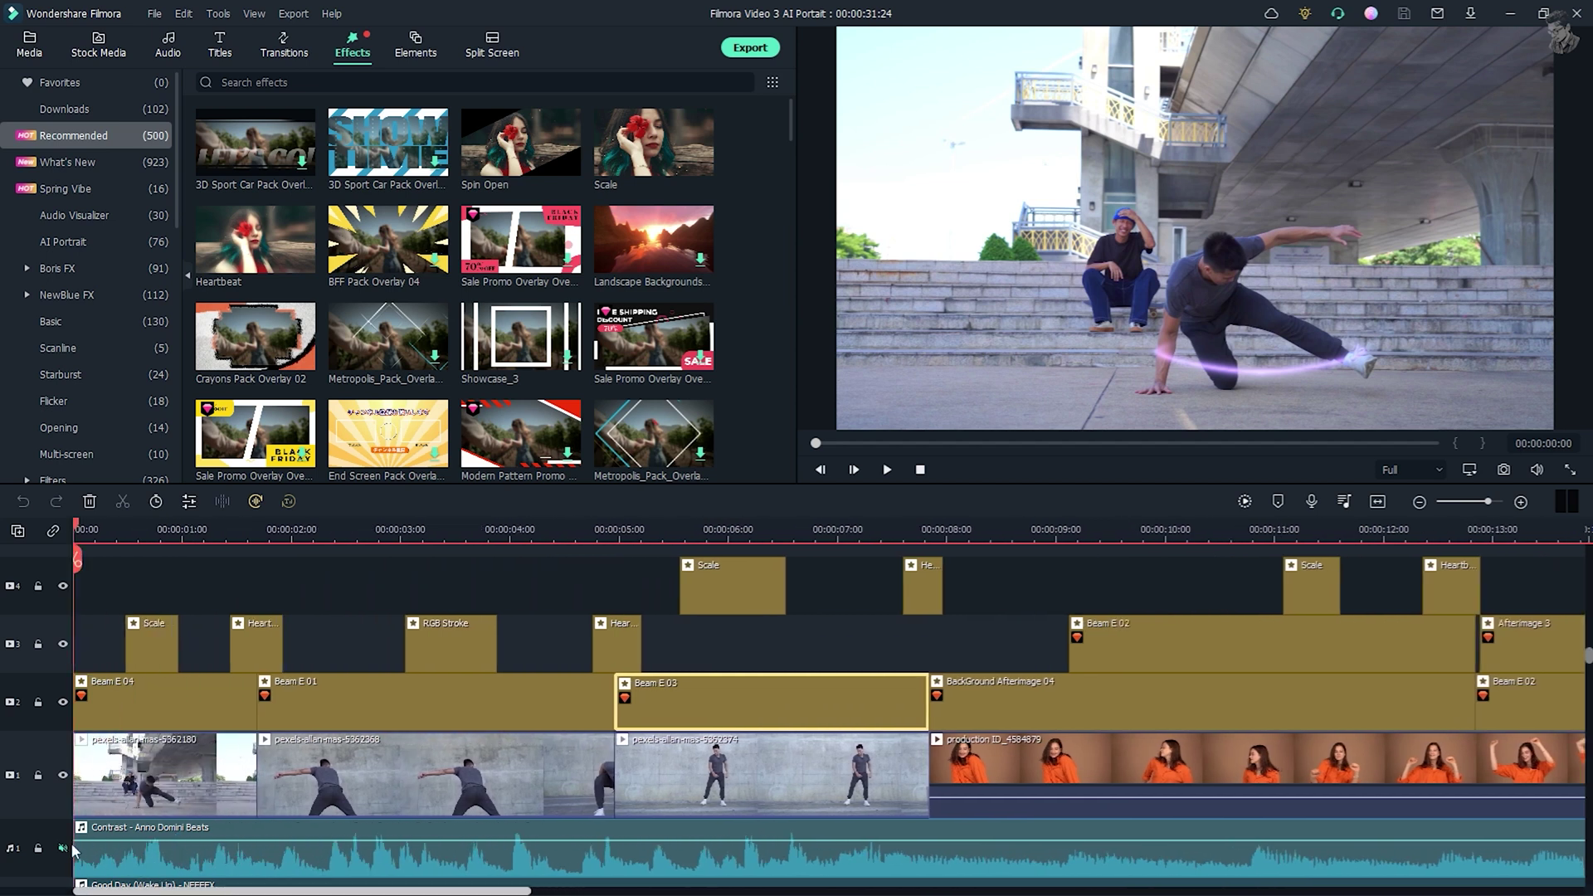
left_click(137, 533)
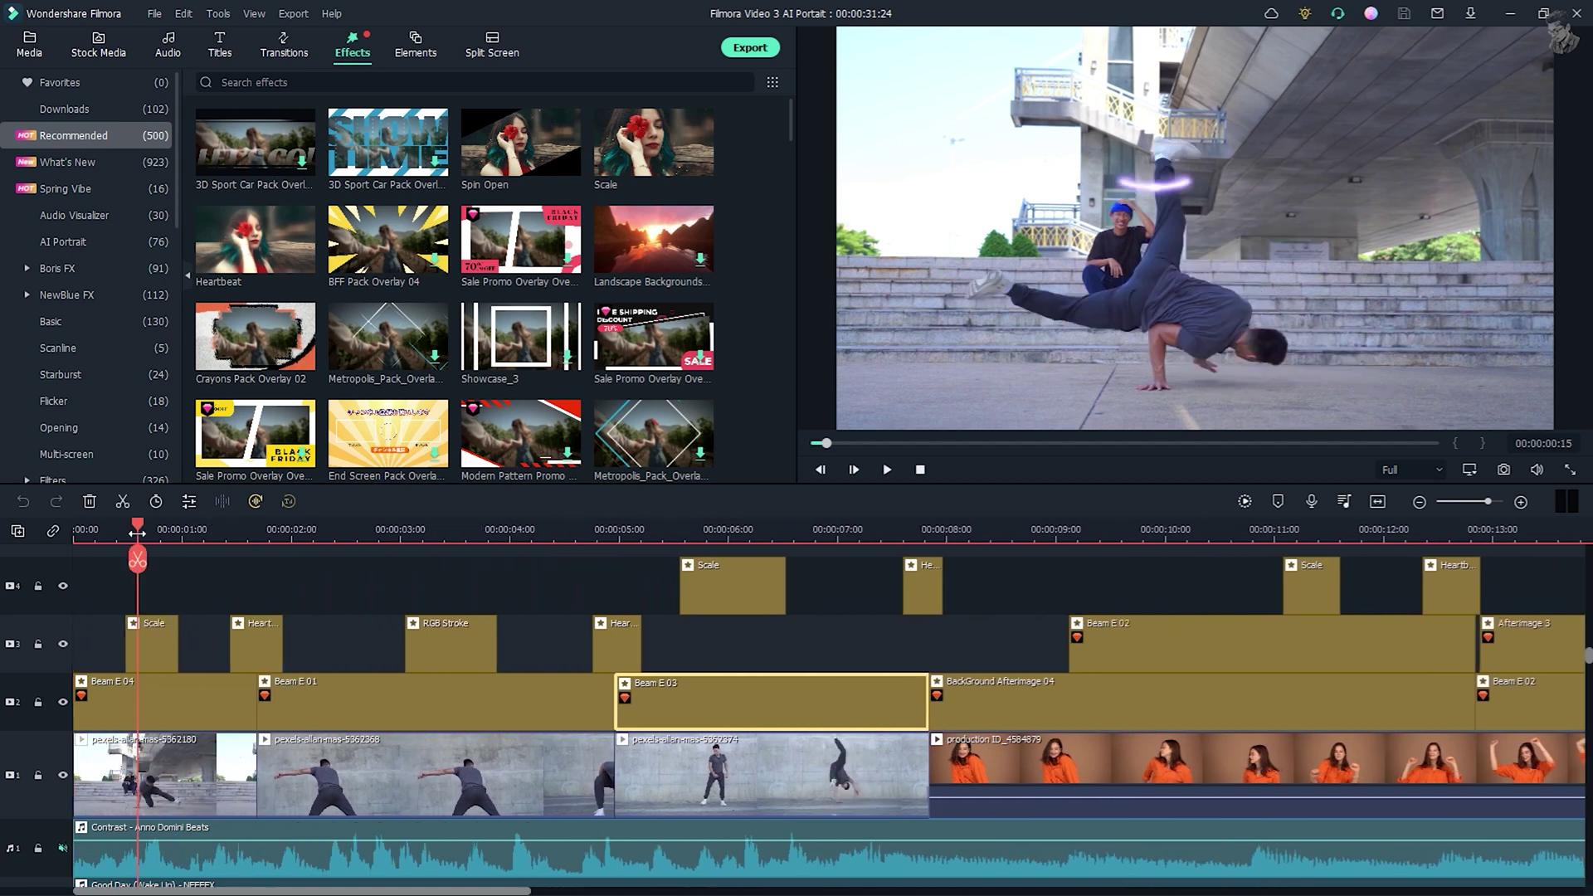
left_click(172, 538)
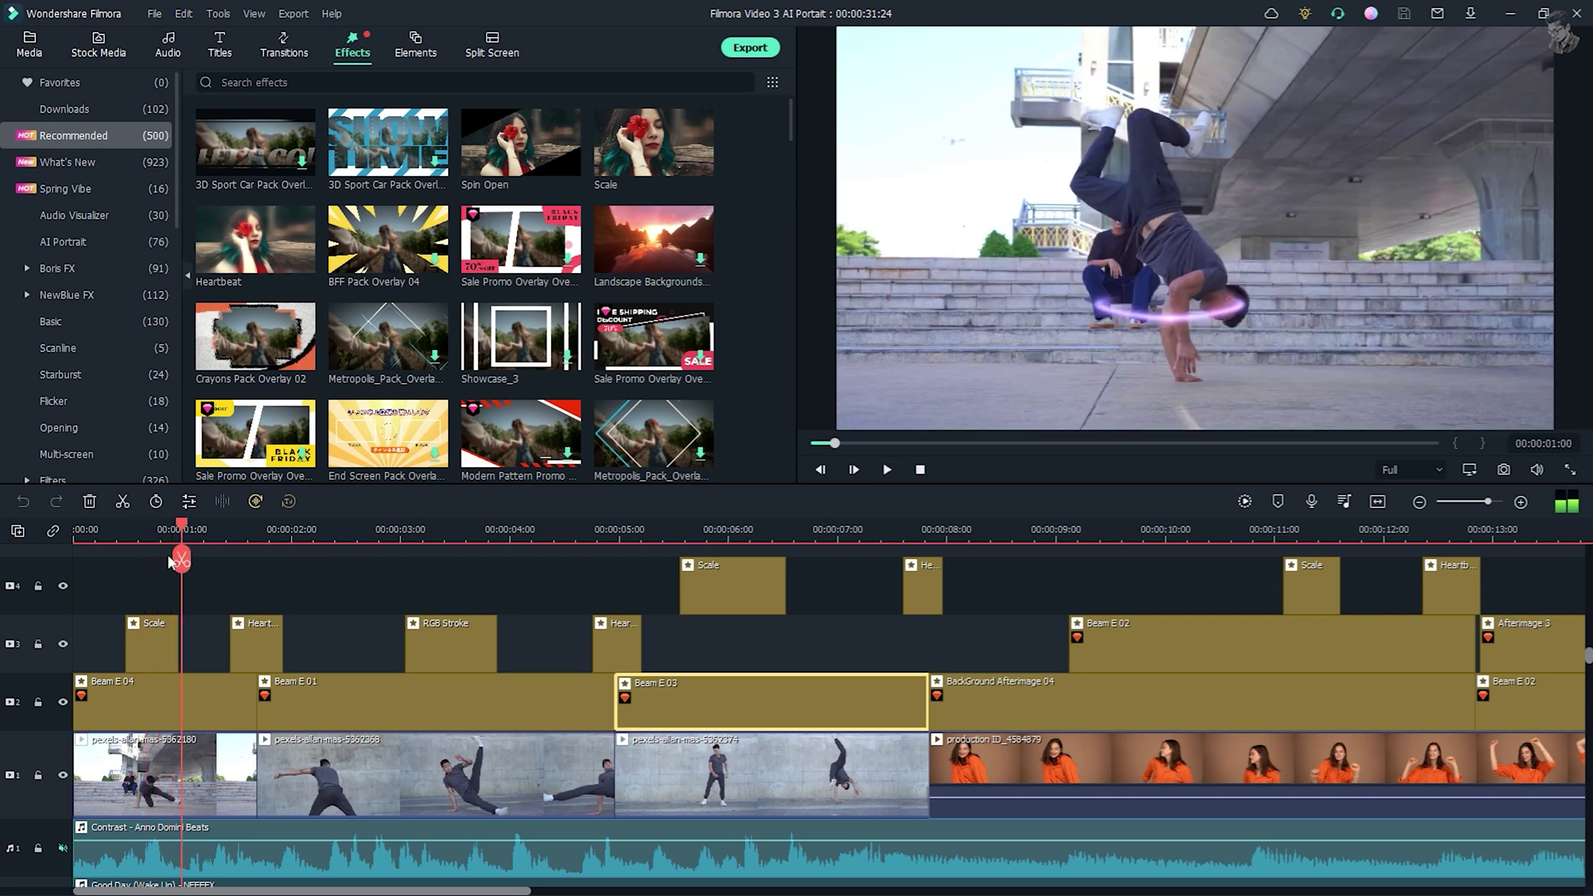
left_click_drag(183, 532, 112, 539)
Step: Move the Scale effect clip to track 4 and back to track 3, nudging its start later
left_click(165, 660)
left_click_drag(165, 659, 242, 591)
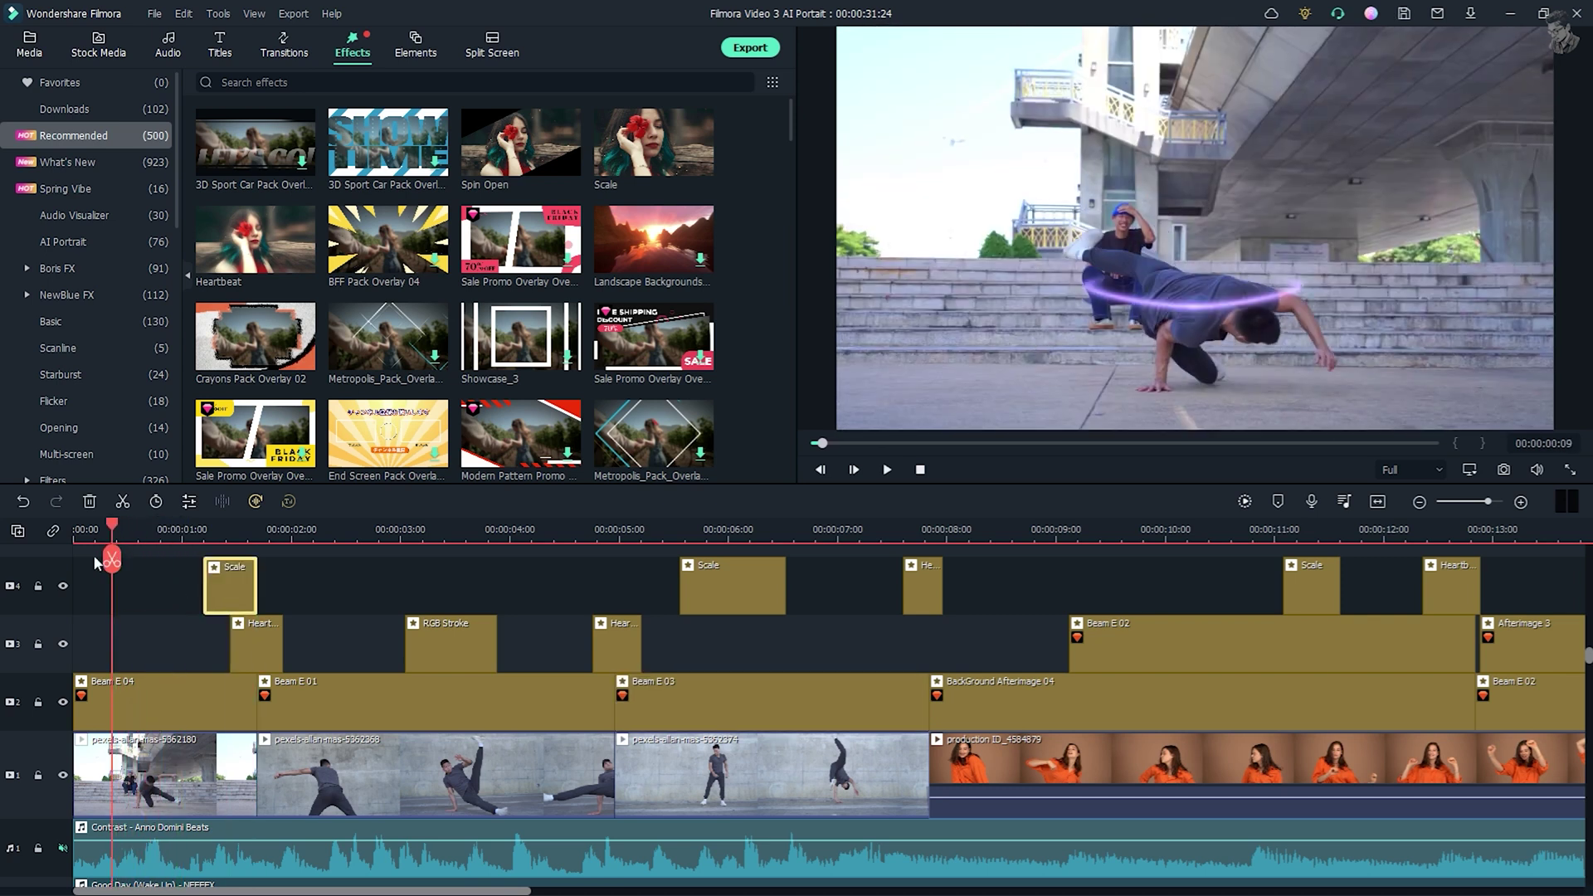
mouse_move(114, 535)
left_mouse_down()
mouse_move(162, 538)
mouse_move(105, 543)
left_mouse_up()
left_click_drag(222, 581, 133, 653)
left_click_drag(106, 531, 163, 544)
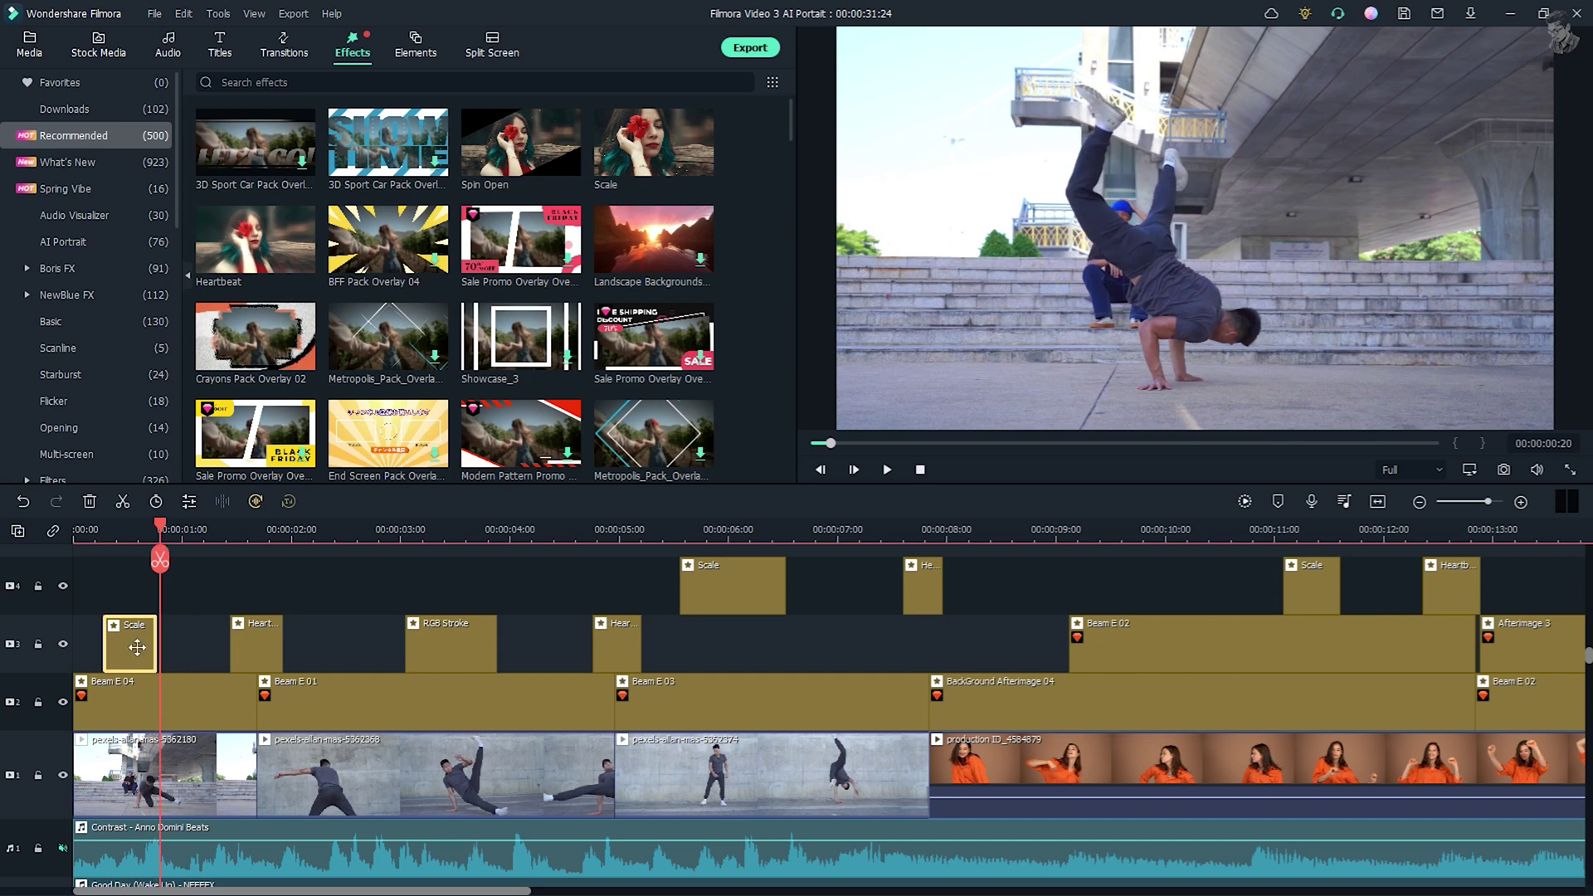
left_click_drag(137, 648, 165, 647)
left_click_drag(161, 535, 490, 600)
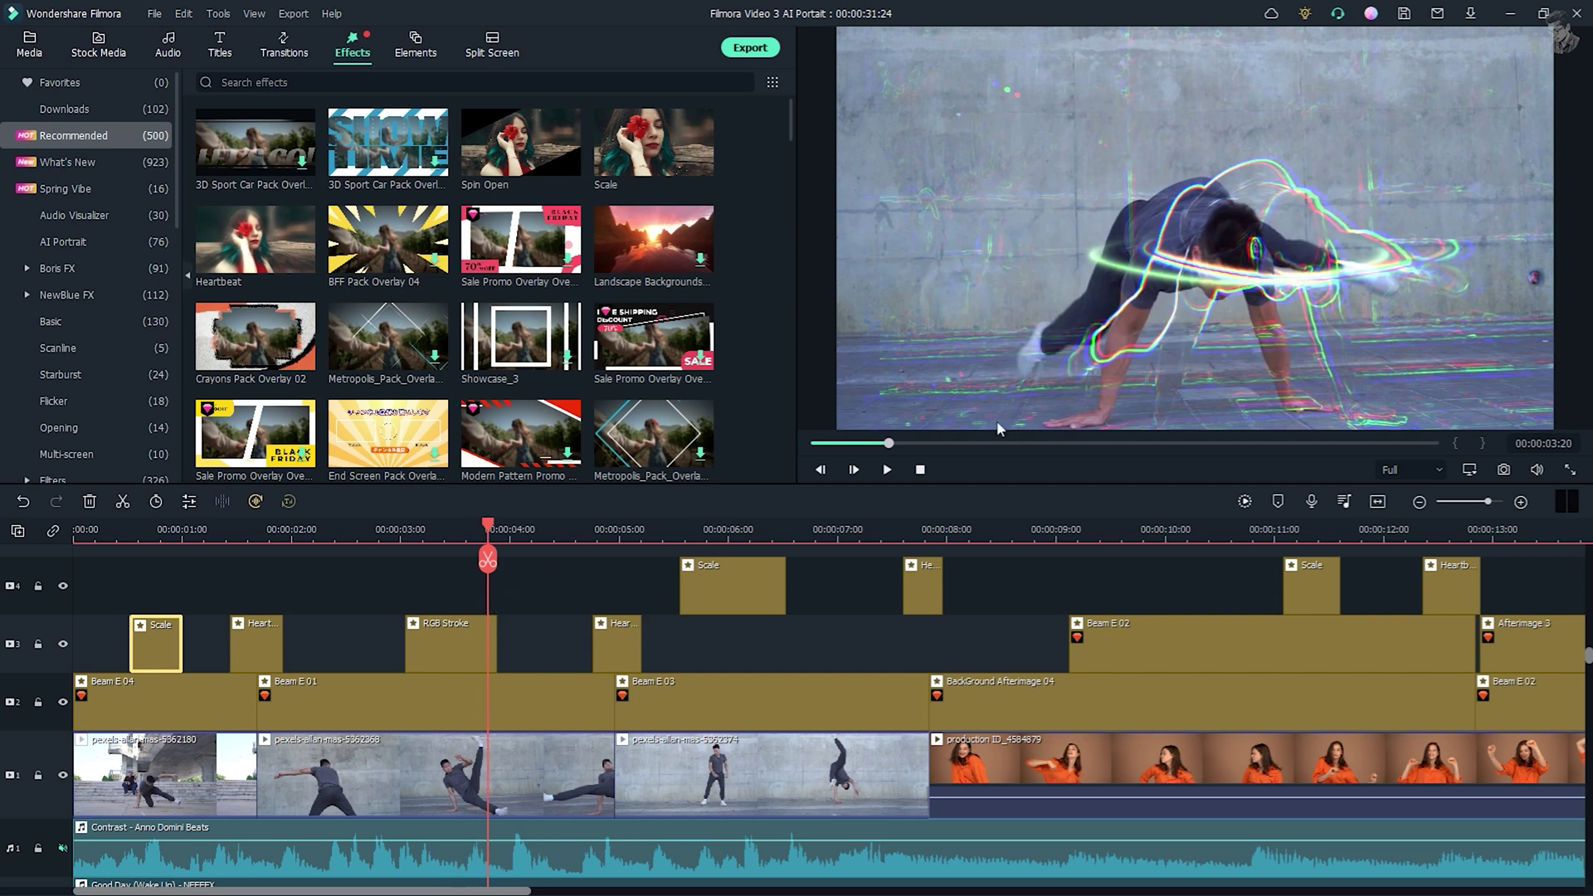
Step: Scrub from about 00:00:03:15 forward through the third dance clip to inspect the effect
left_click_drag(500, 526, 465, 528)
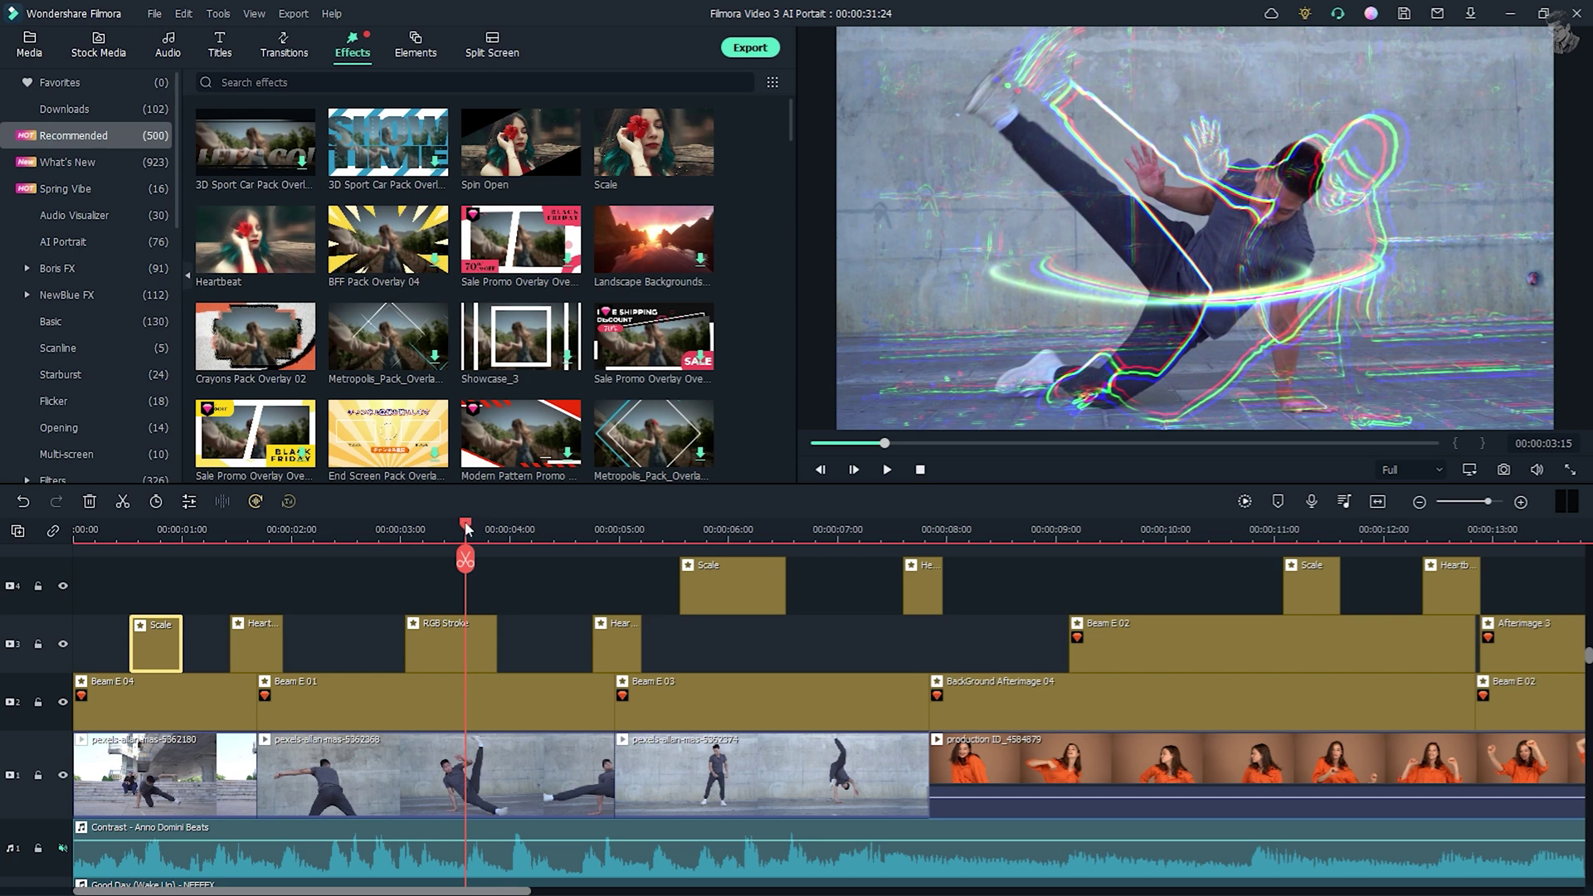
left_click_drag(466, 528, 478, 530)
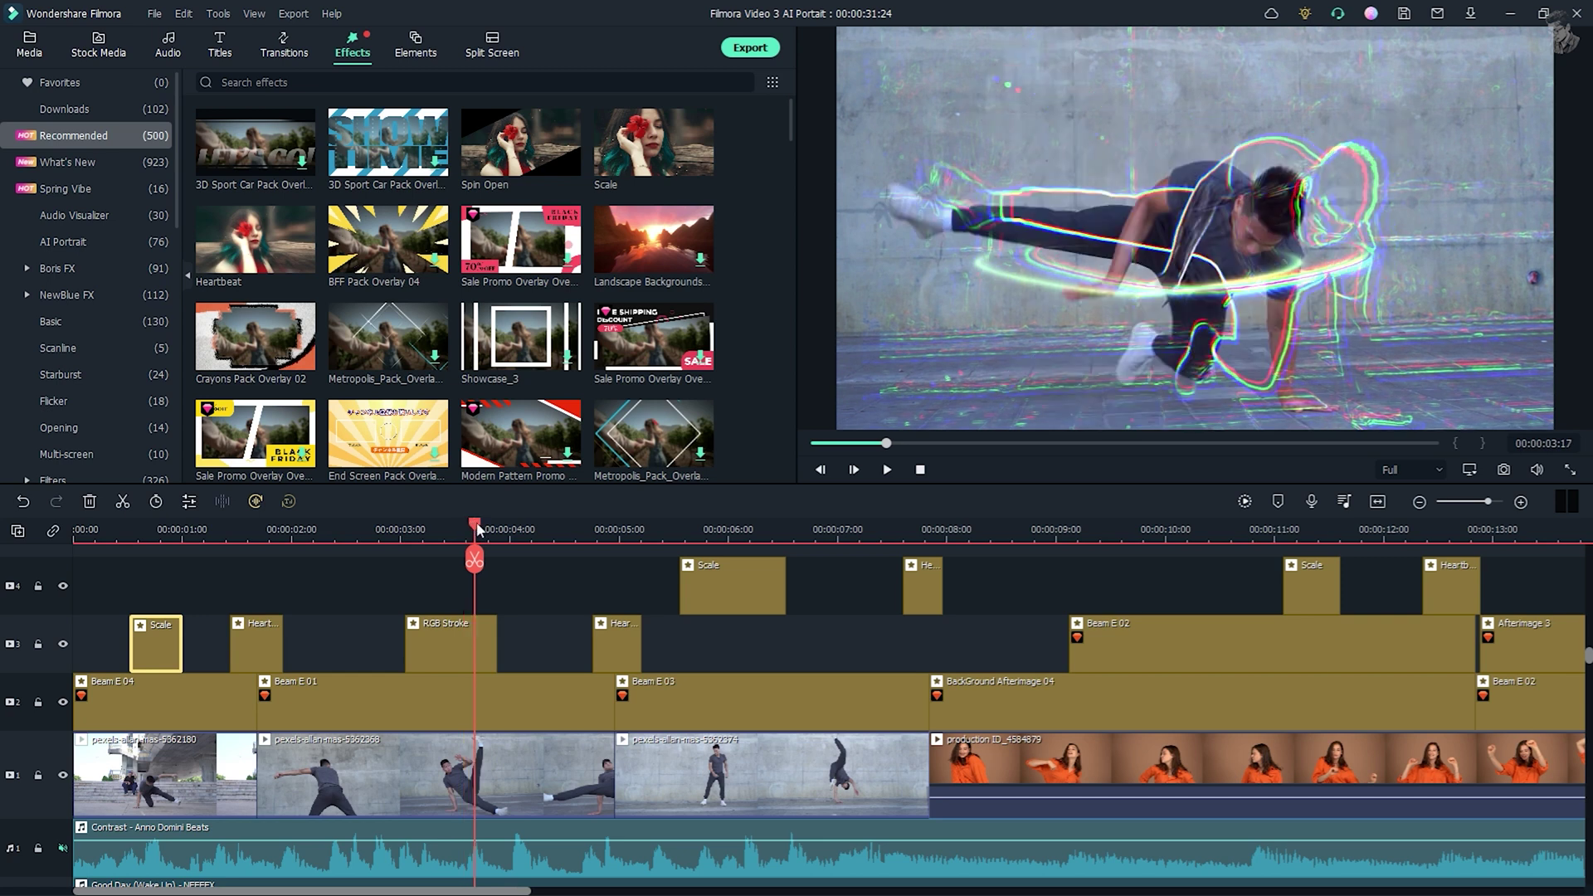
left_click_drag(478, 529, 1107, 564)
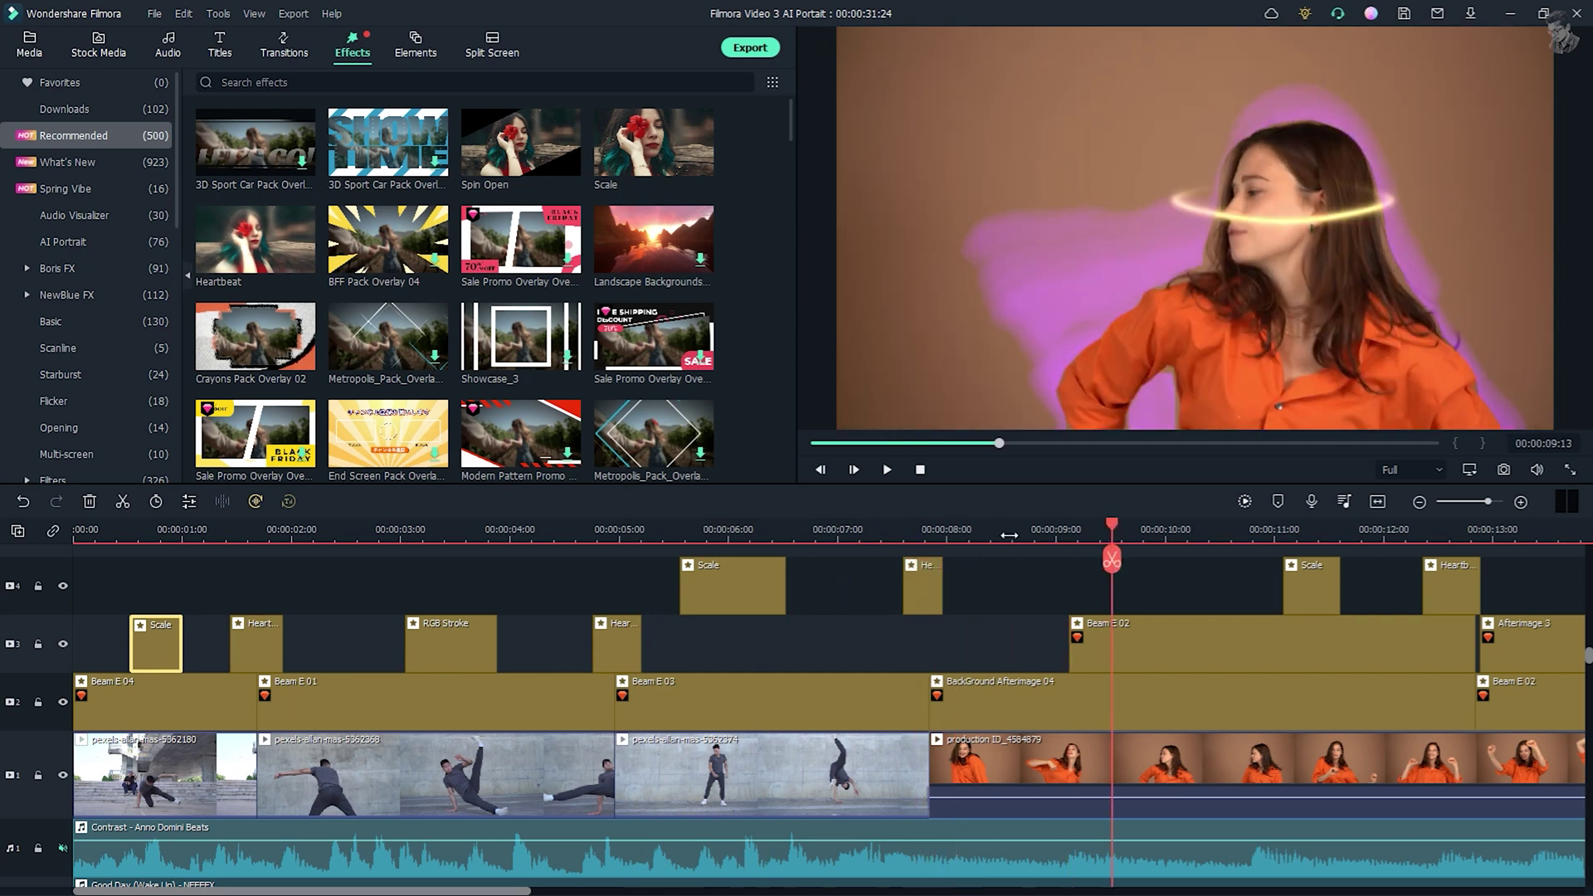
scroll(782, 531, "down", 3)
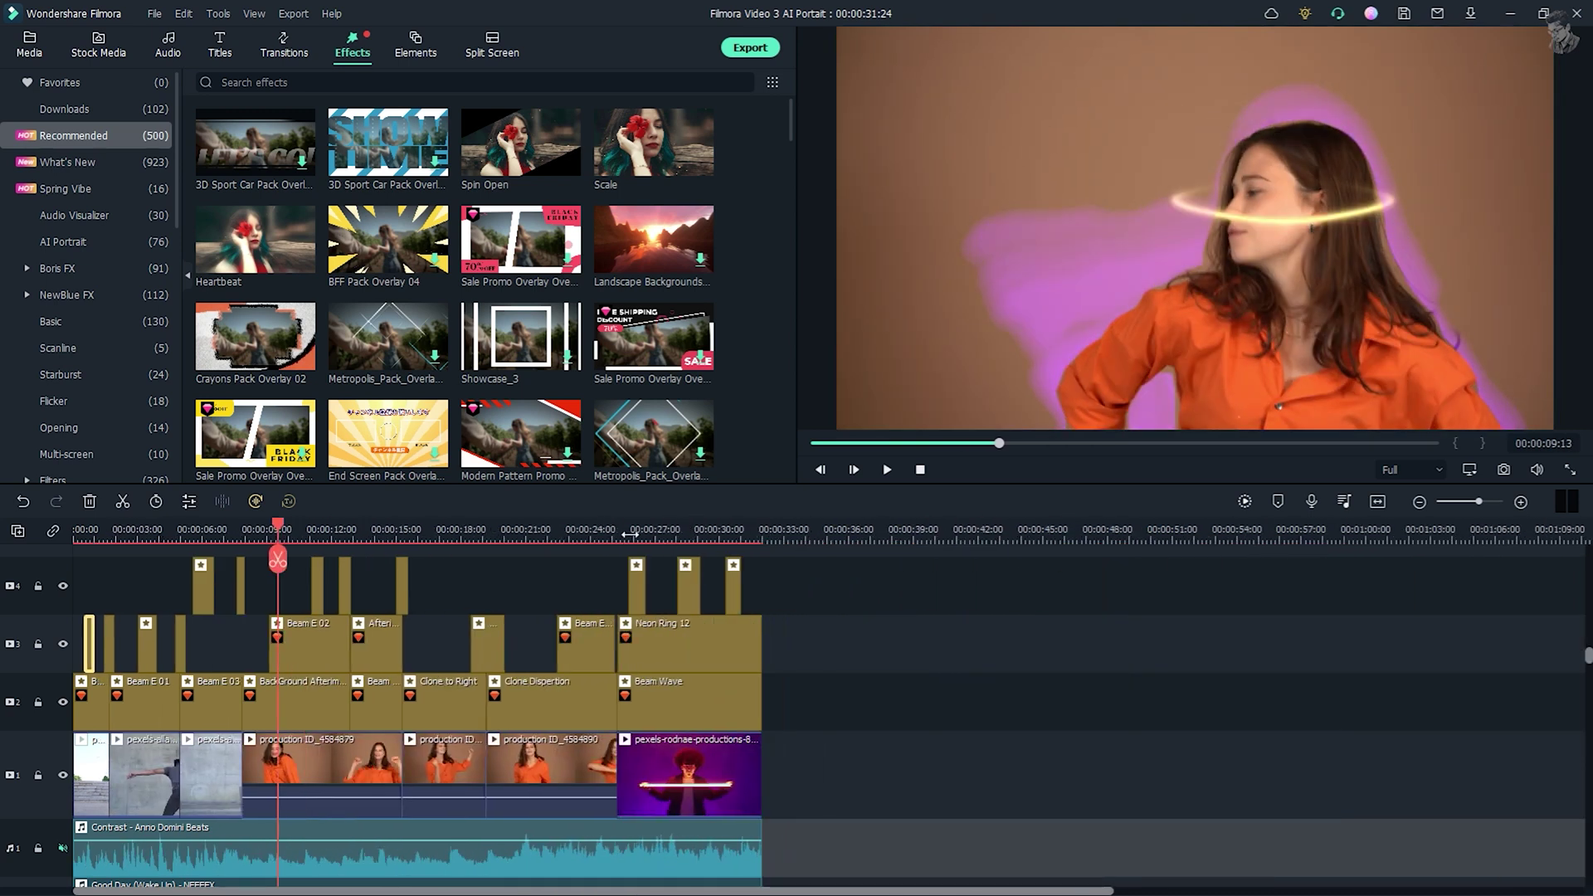
left_click(629, 533)
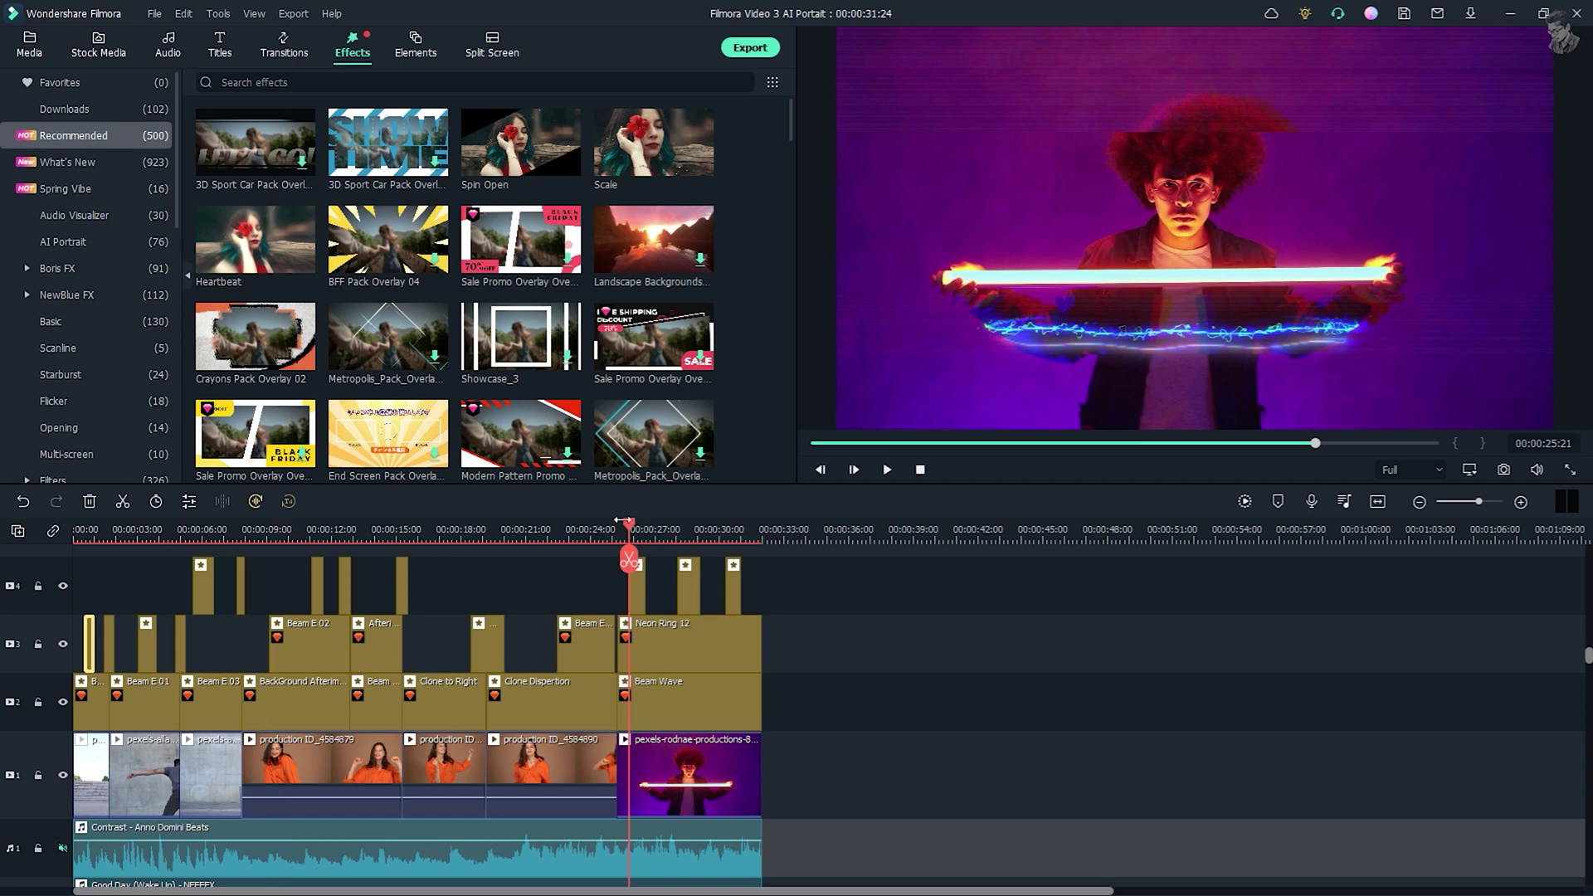
left_click_drag(630, 533, 679, 532)
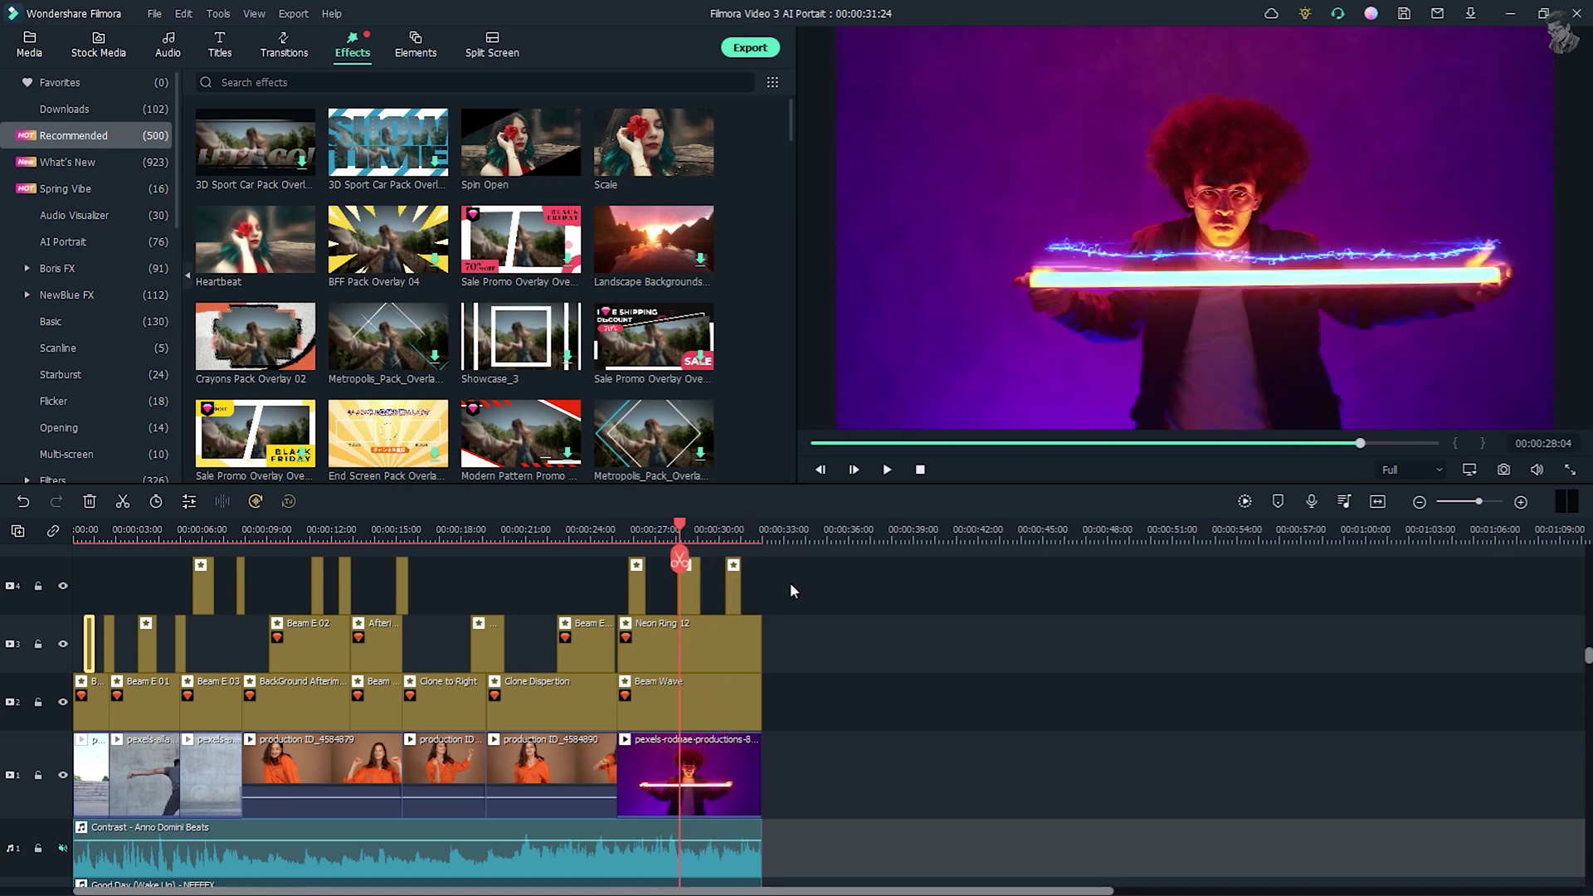
left_click(708, 638)
left_click(705, 705)
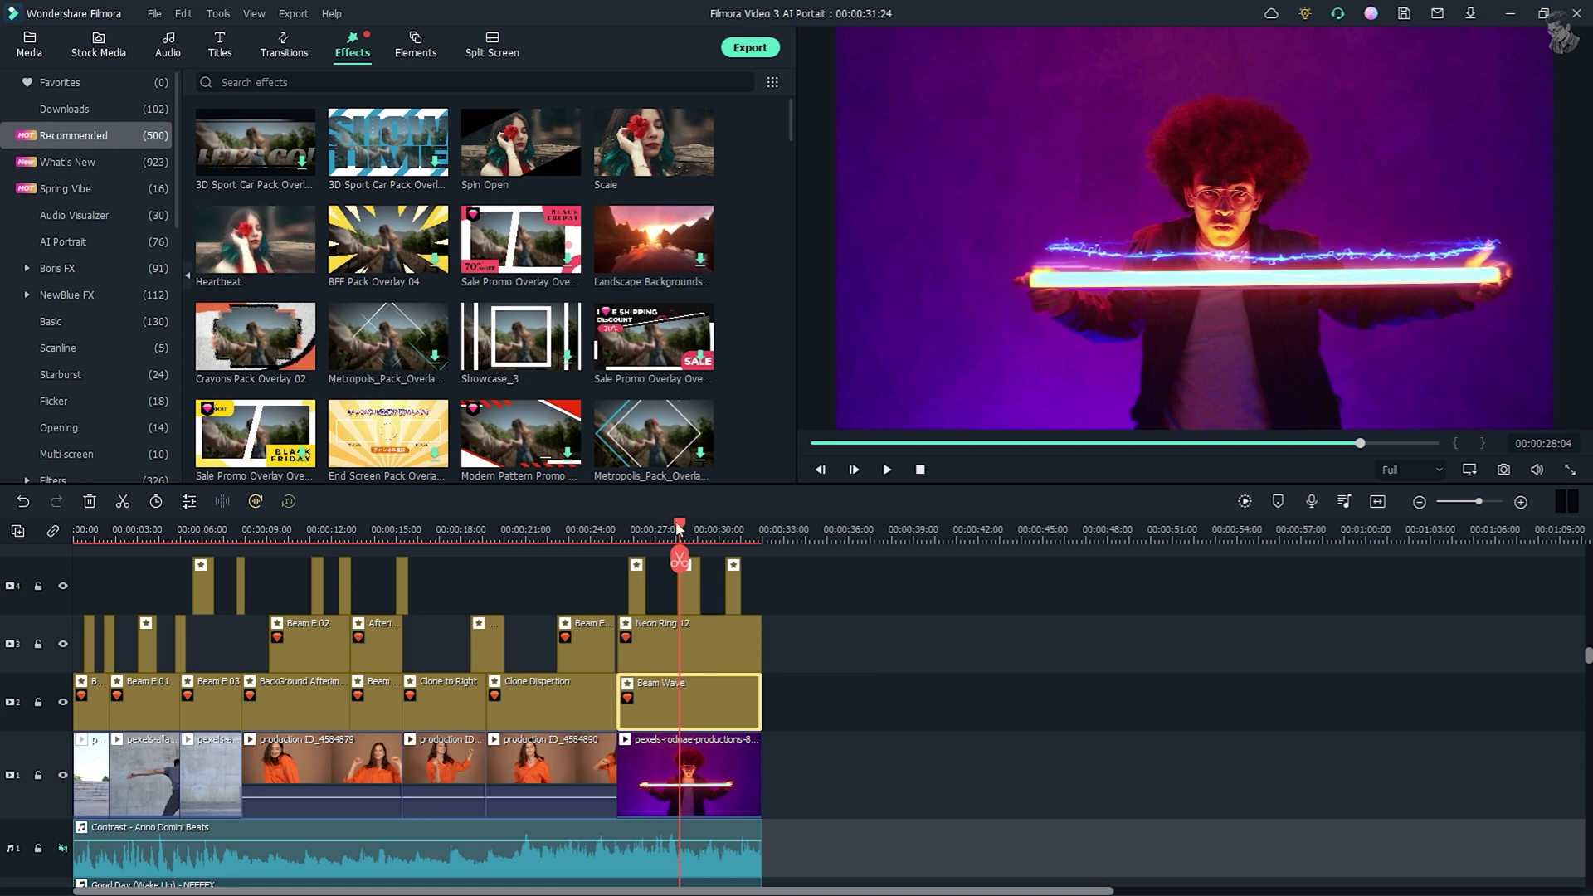
left_click_drag(678, 529, 112, 570)
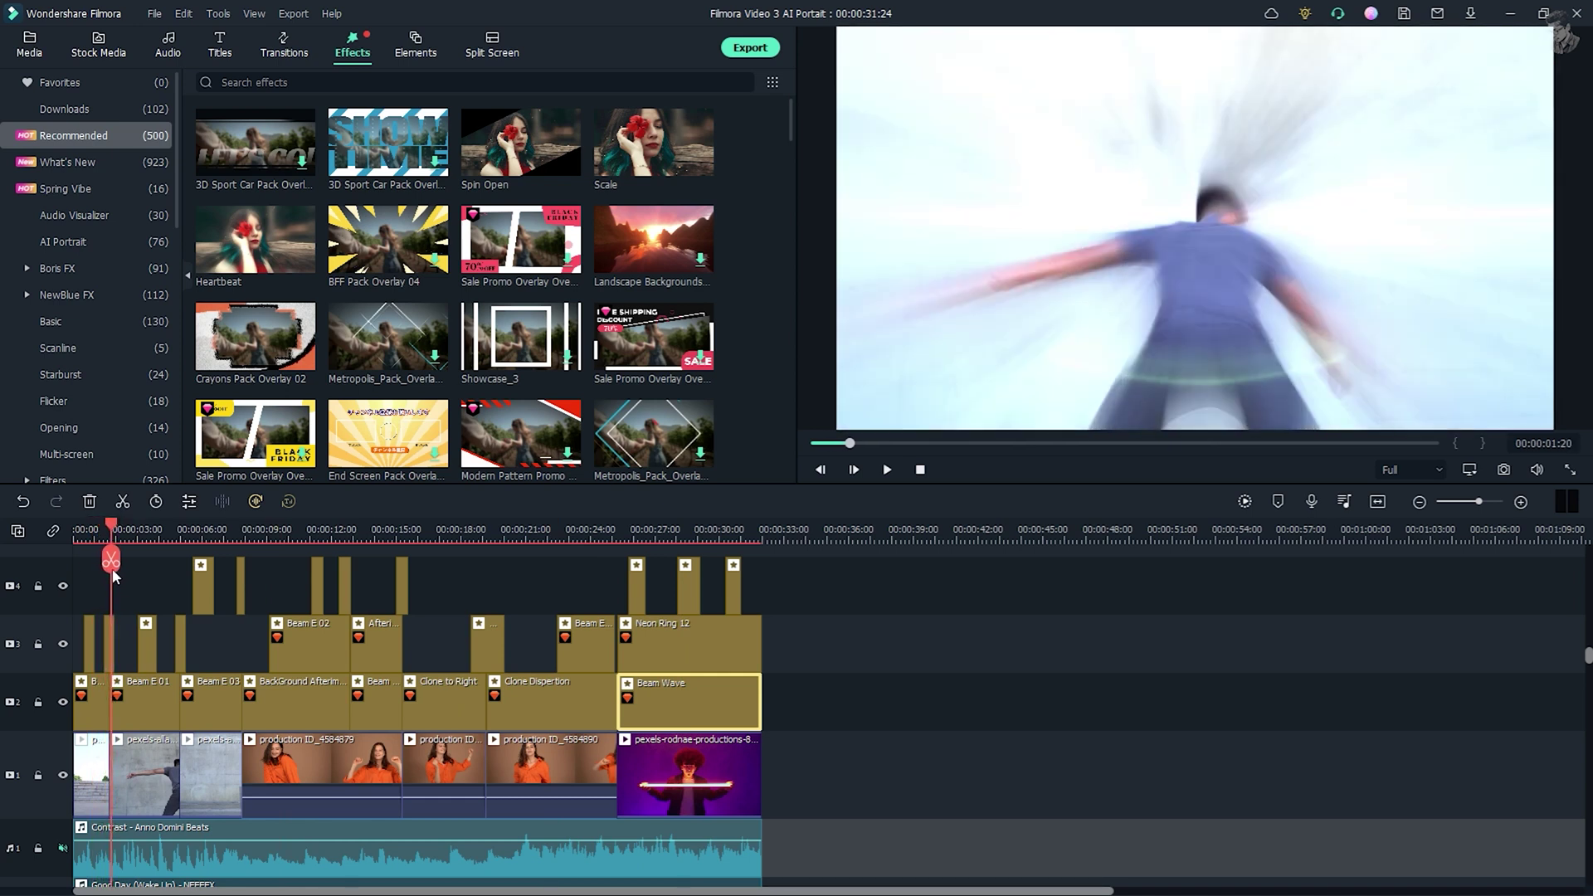
mouse_move(245, 245)
mouse_move(635, 162)
scroll(354, 280, "down", 3)
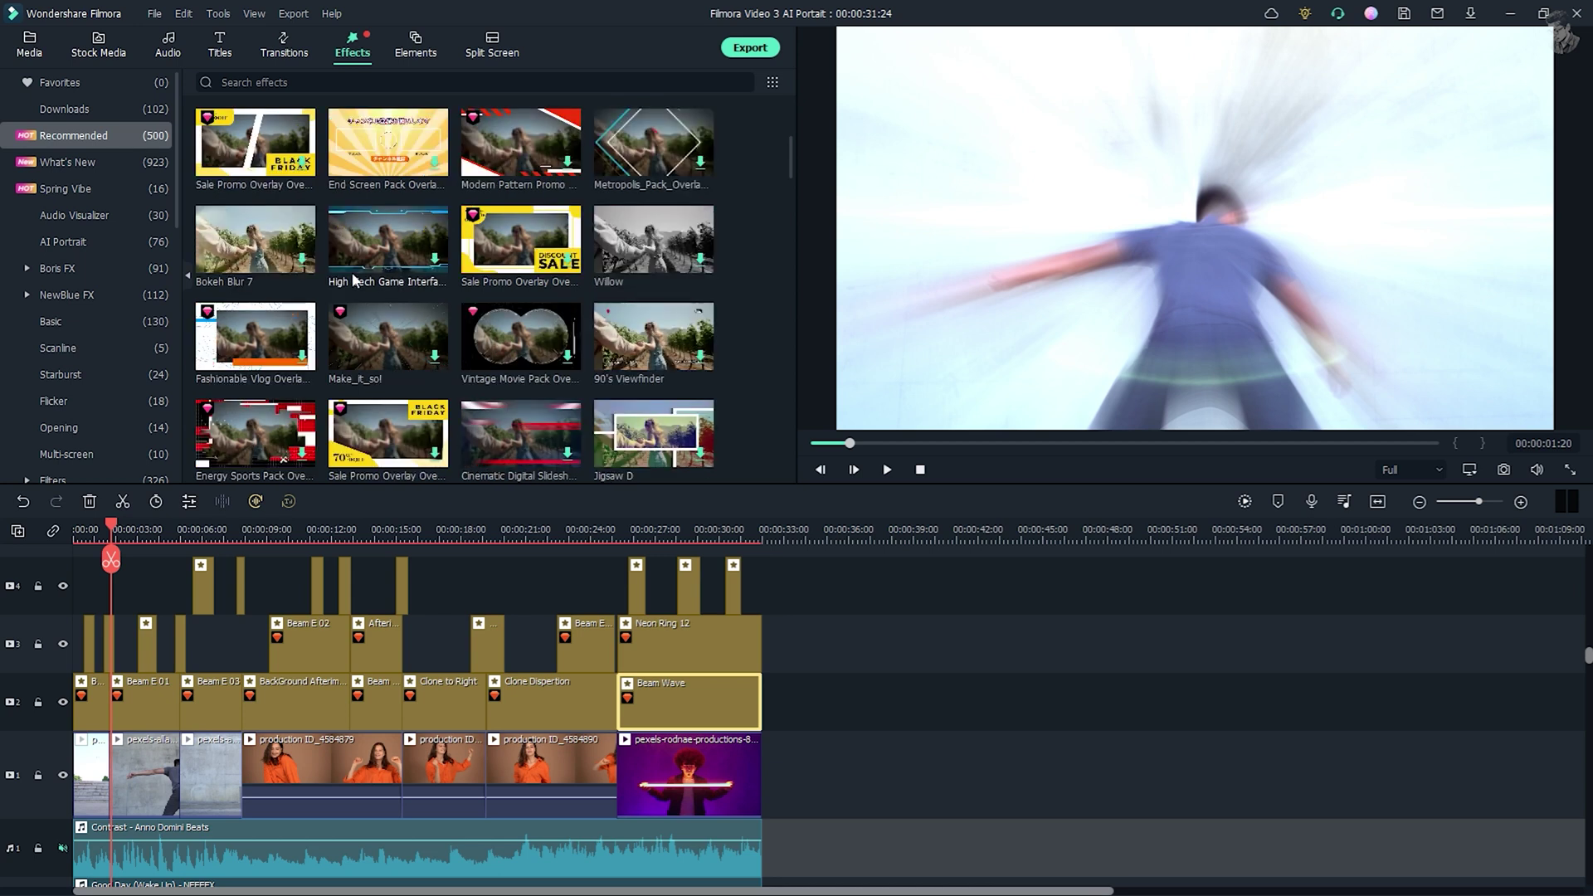
scroll(355, 280, "down", 3)
mouse_move(633, 353)
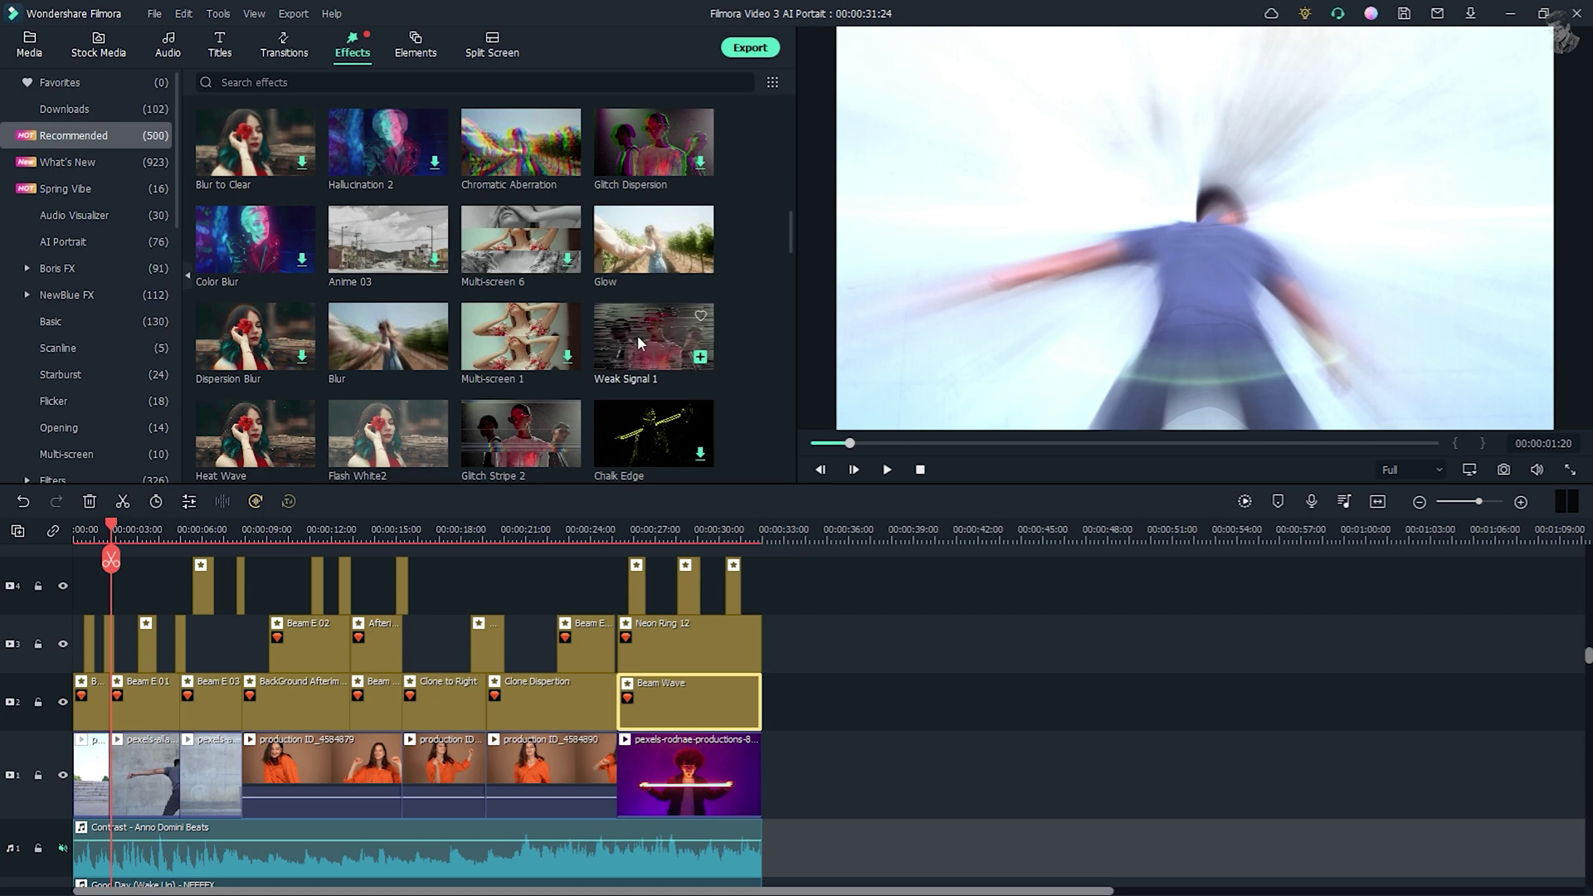
scroll(581, 335, "down", 3)
mouse_move(506, 245)
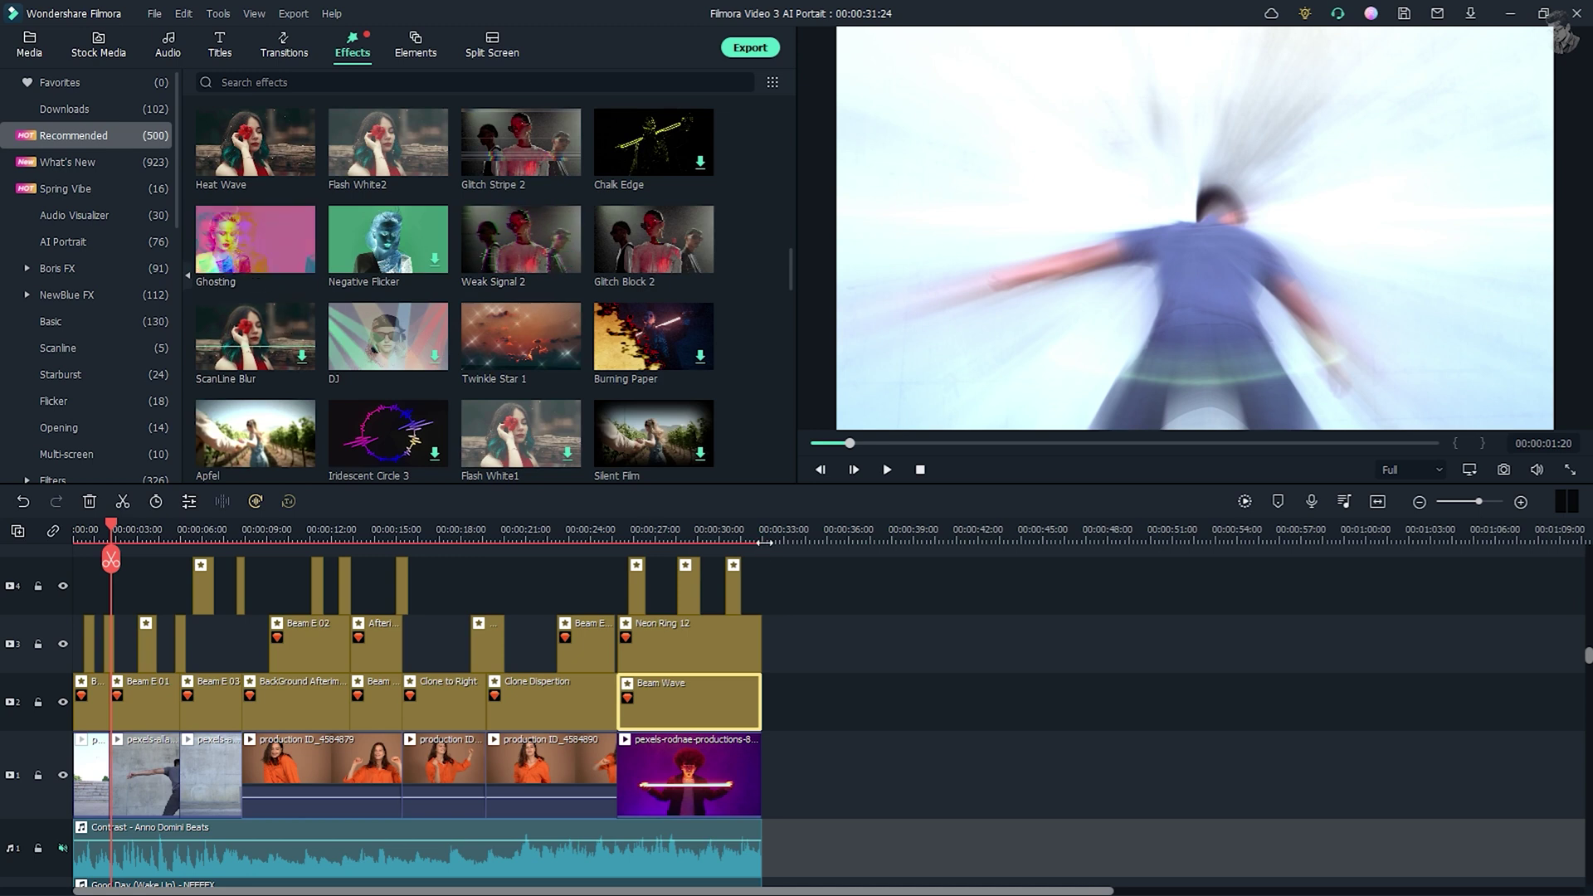
left_click(735, 536)
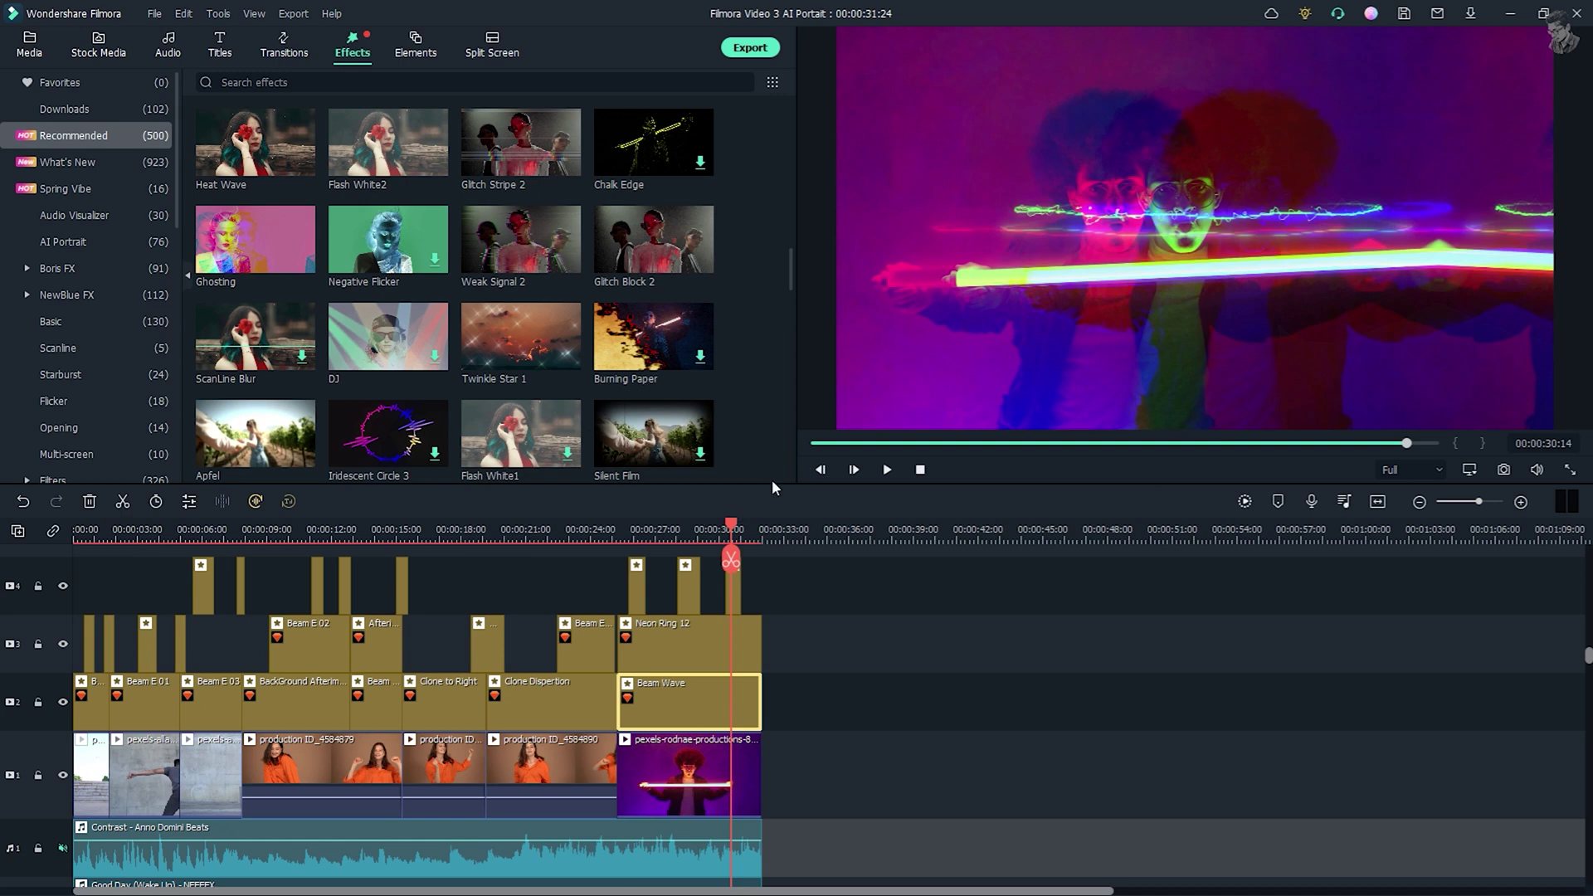
mouse_move(231, 247)
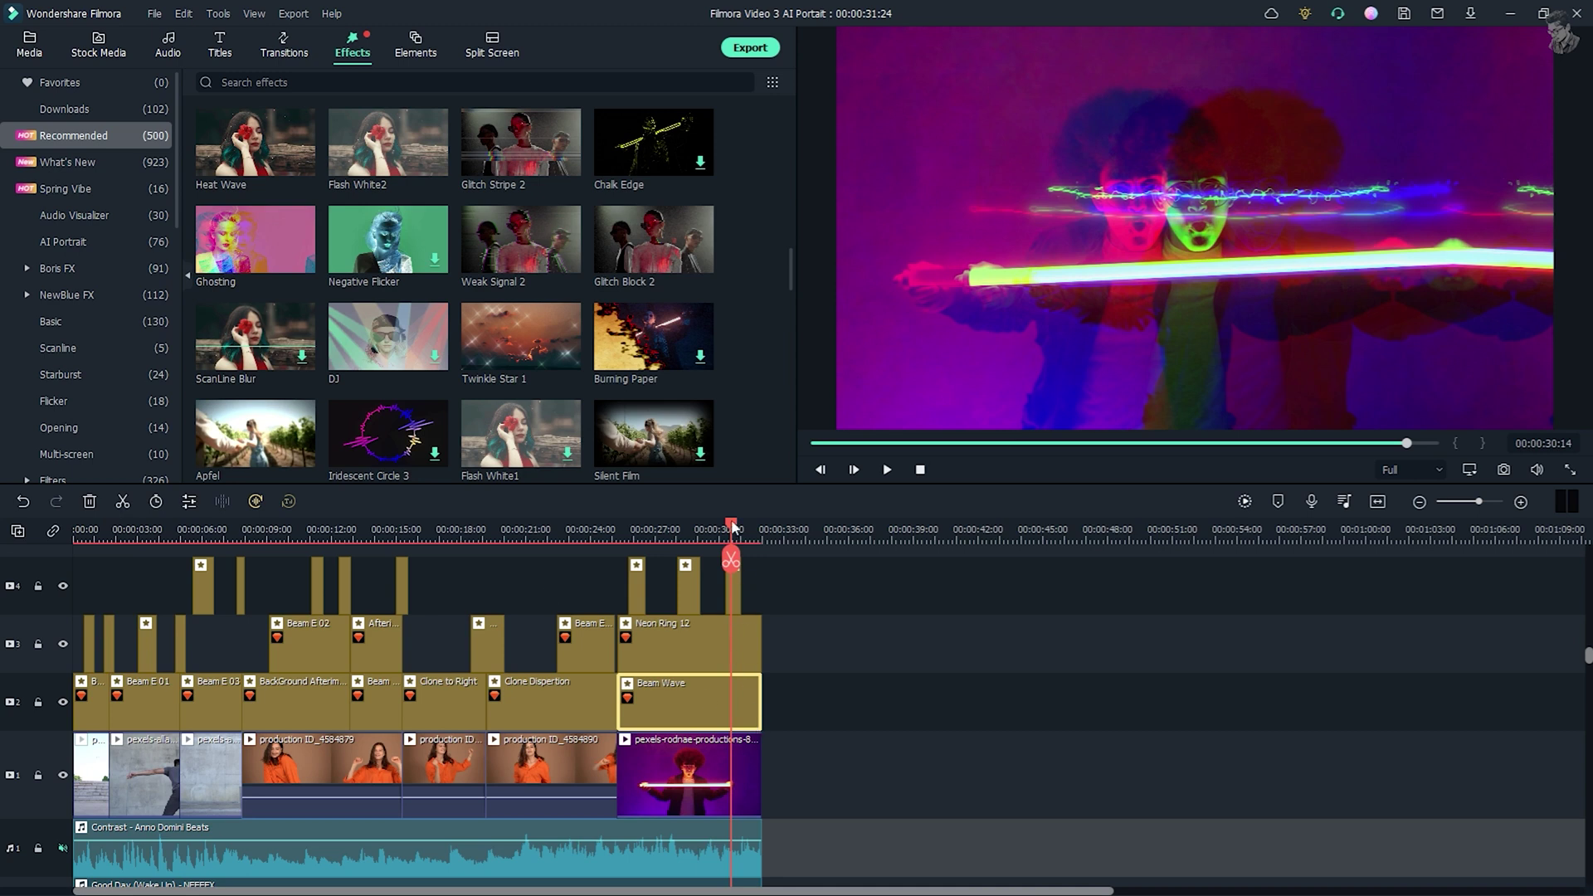
left_click_drag(734, 528, 75, 567)
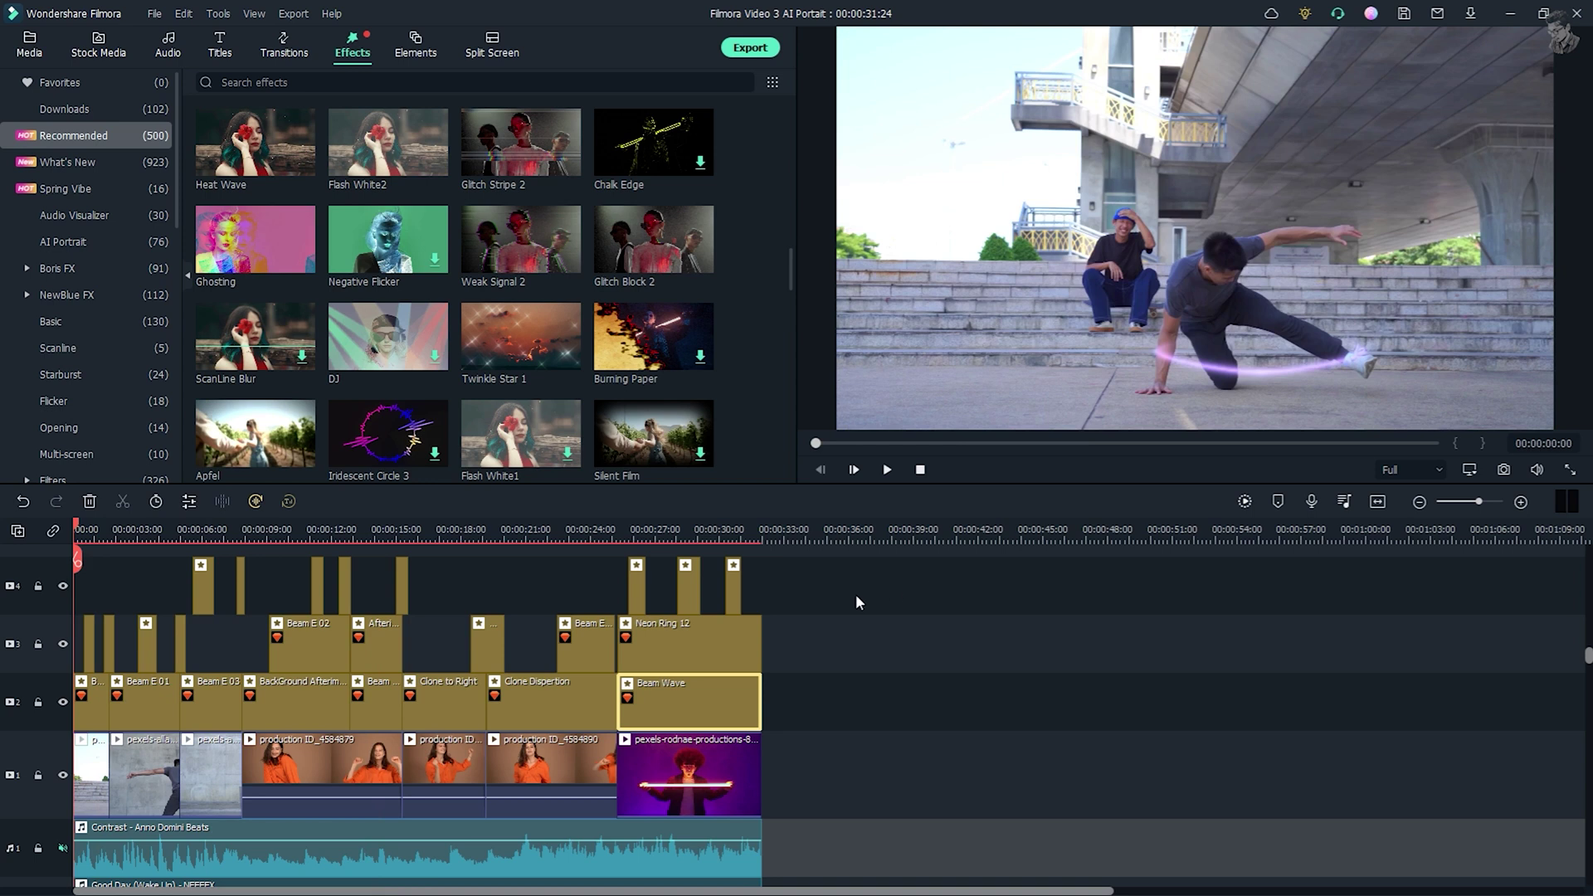
left_click_drag(657, 527, 718, 531)
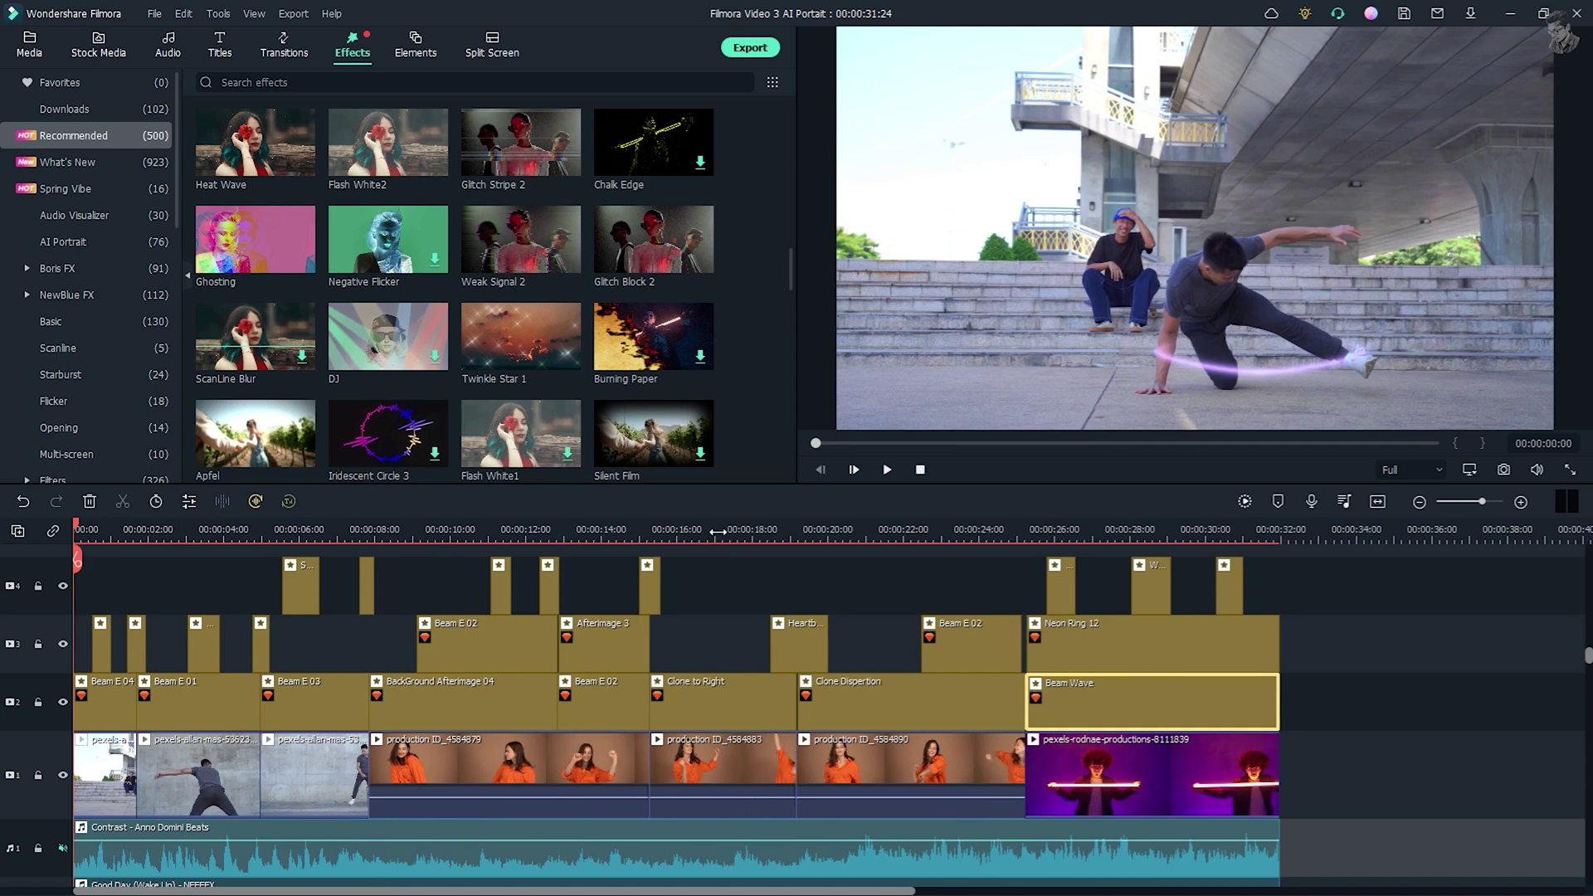
scroll(719, 530, "down", 2)
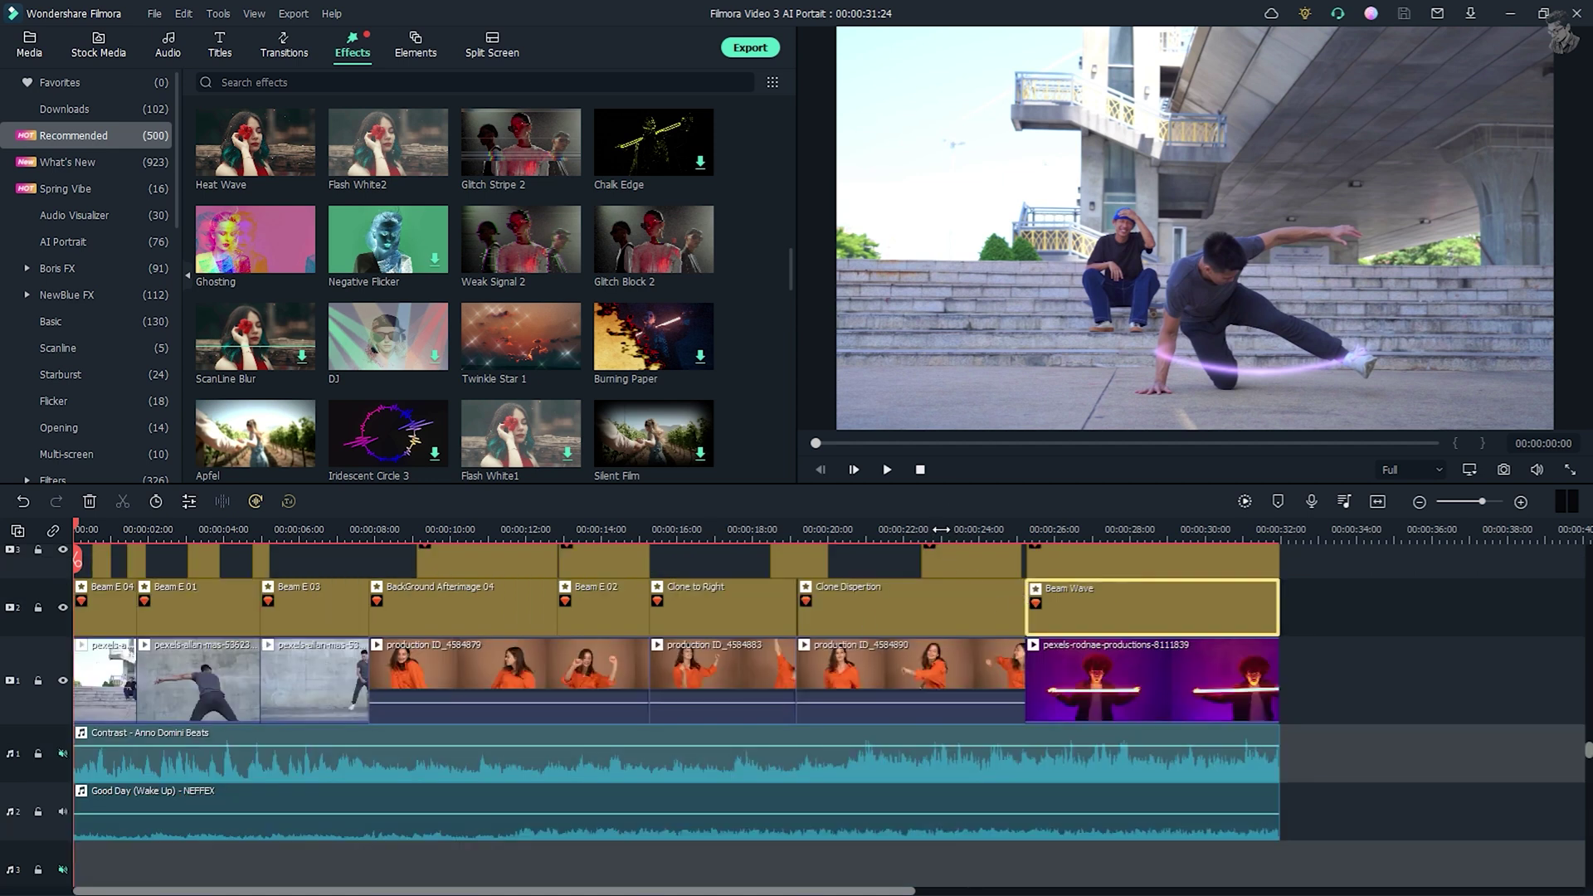
left_click(1390, 645)
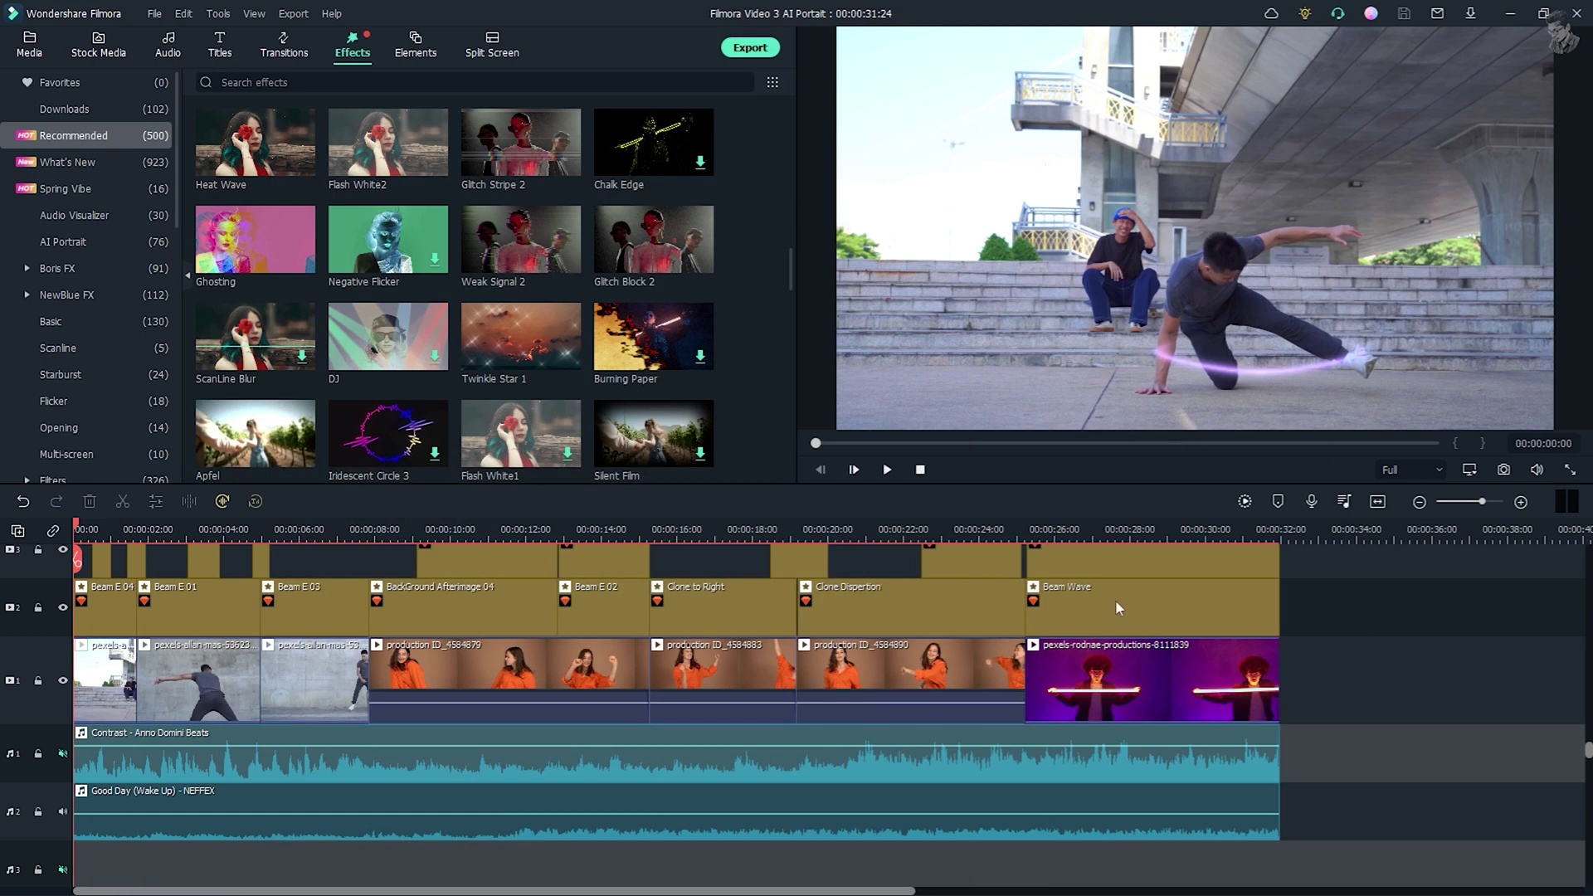
left_click(87, 595)
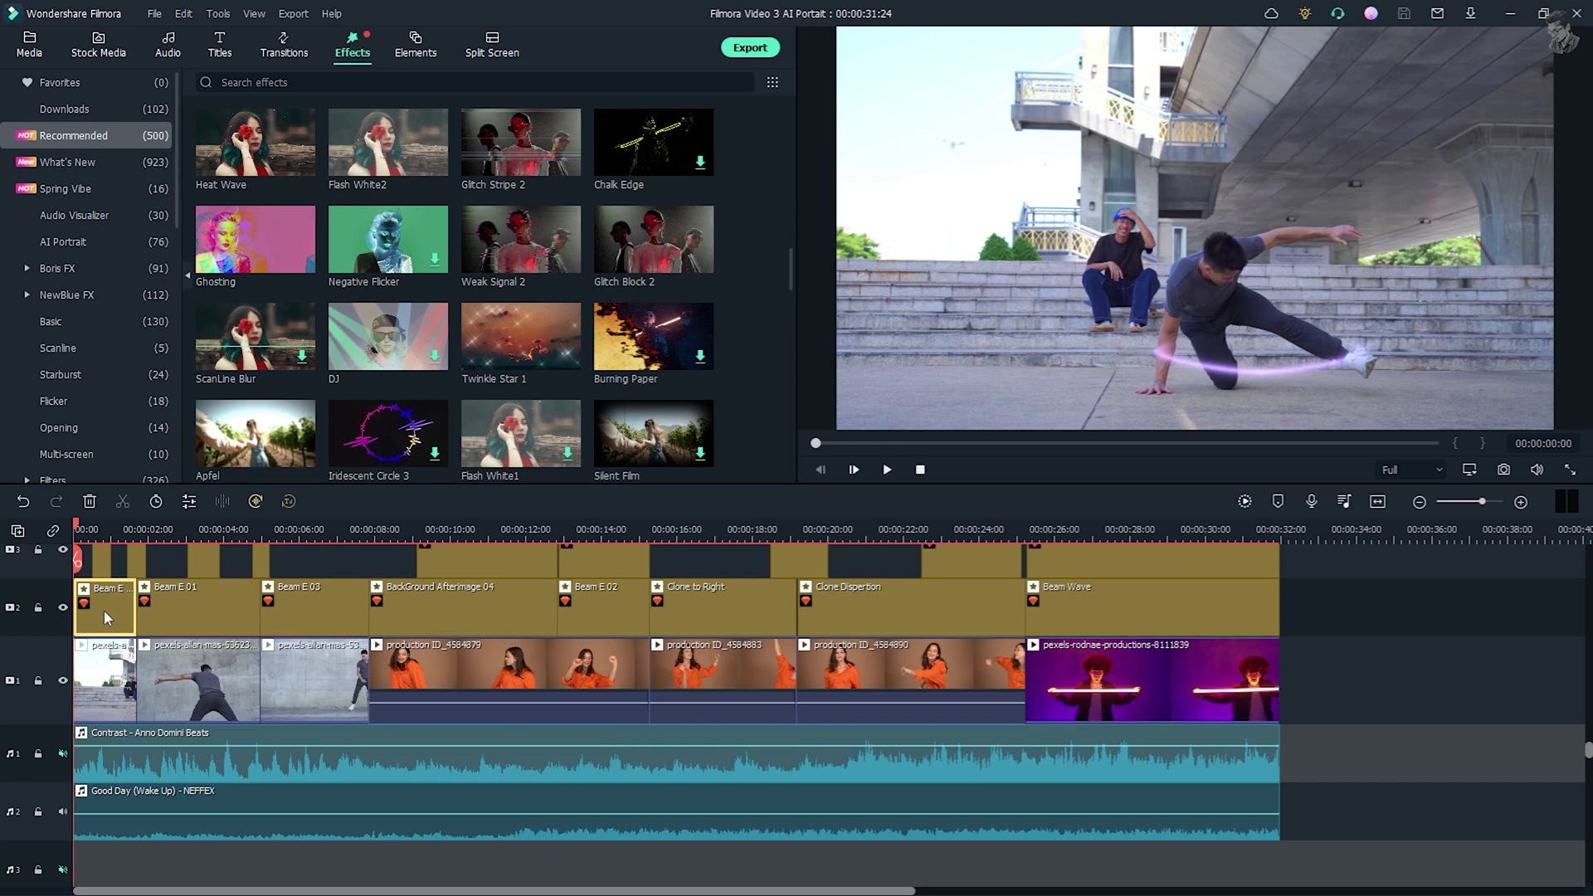
Step: Make the Beam E 04 beam colour dark red
double_click(103, 610)
left_click(85, 531)
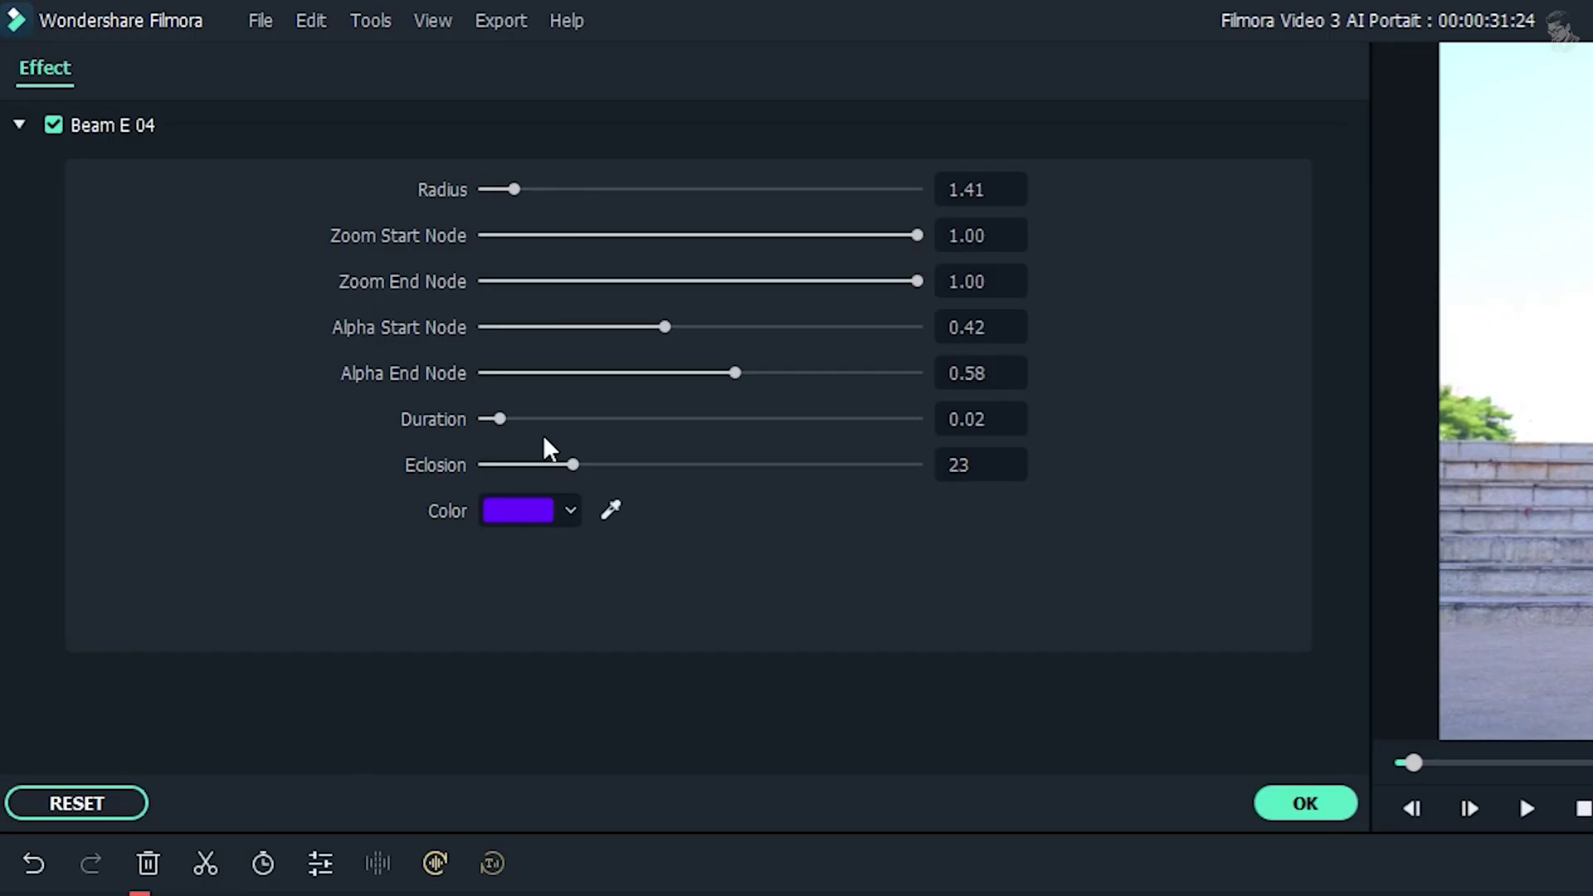
left_click(517, 509)
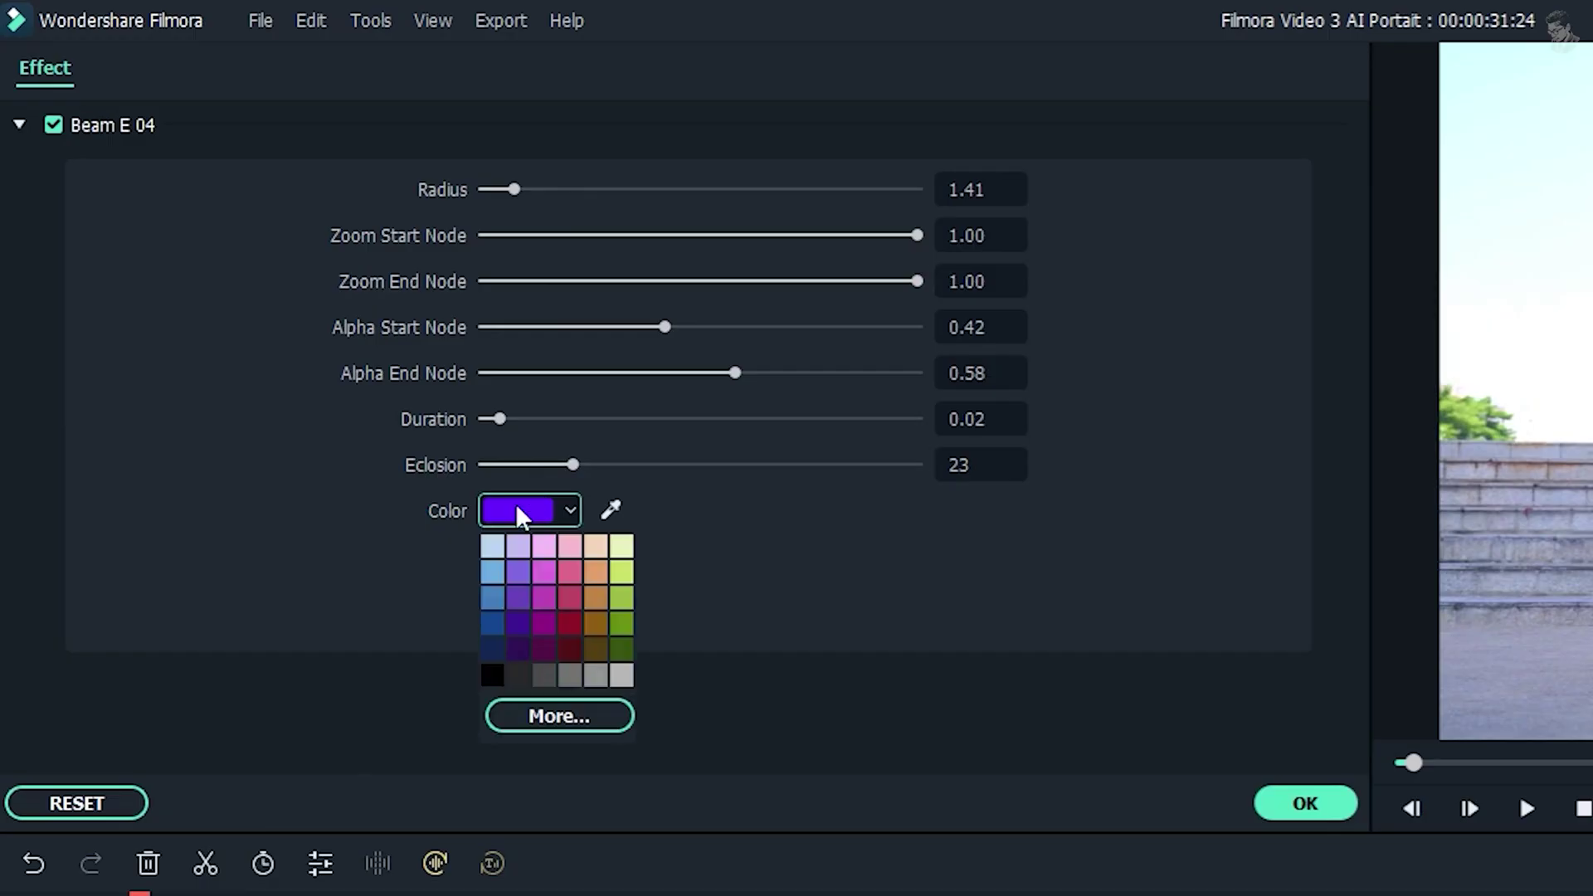
left_click(563, 616)
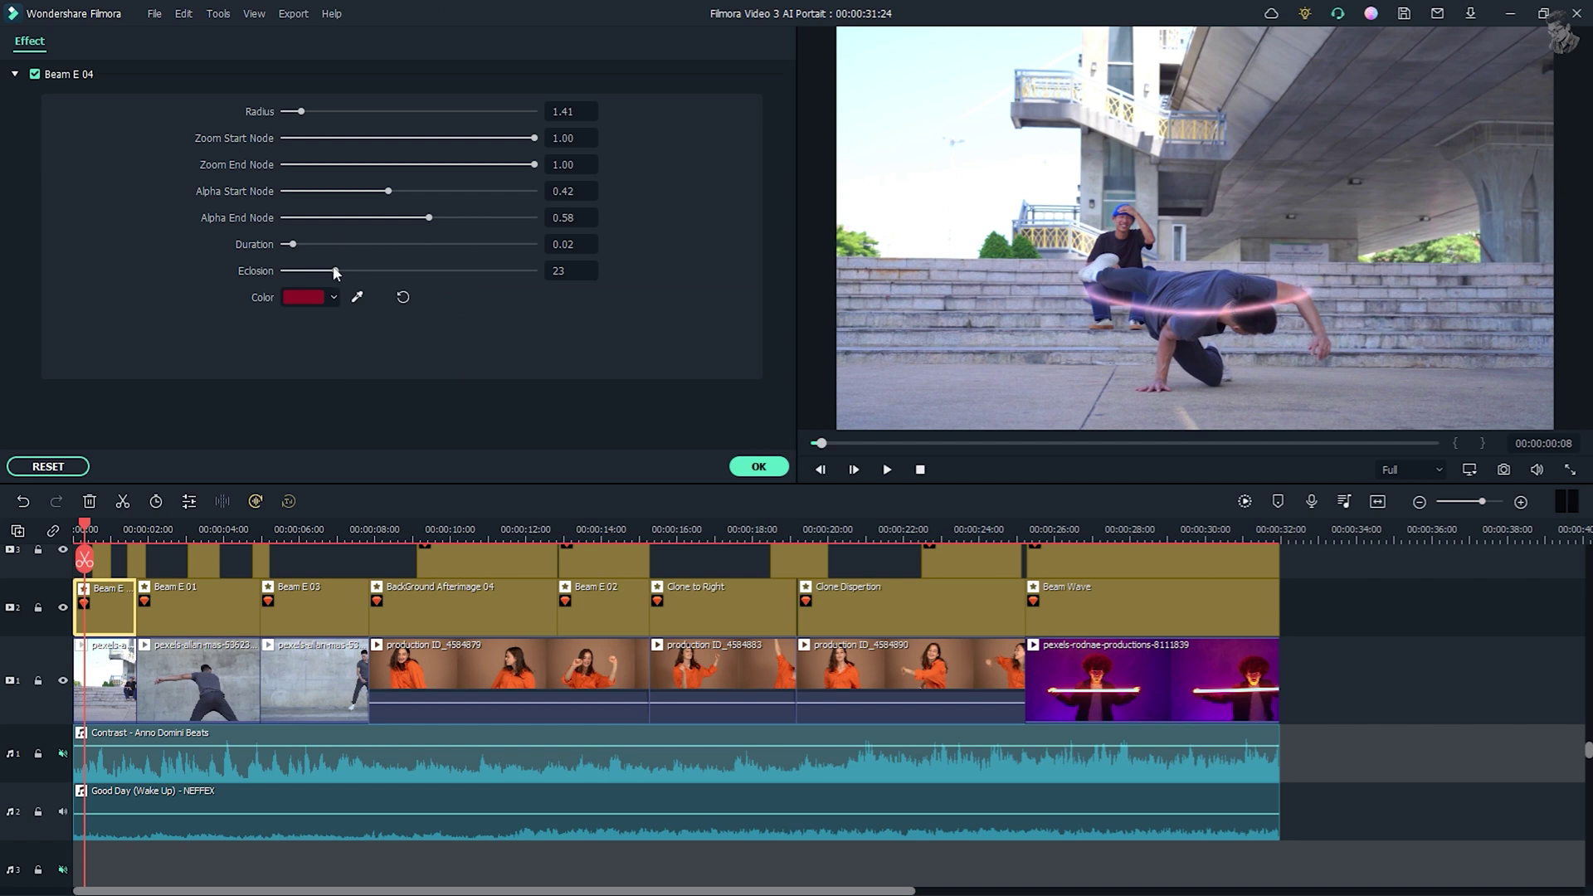
Step: Set Beam E 04's Eclosion to 20, Alpha Start to 0.20, and Radius to 4.30
mouse_move(335, 274)
left_mouse_down()
mouse_move(430, 274)
mouse_move(295, 274)
mouse_move(337, 274)
mouse_move(320, 276)
left_mouse_up()
left_click_drag(304, 272, 440, 218)
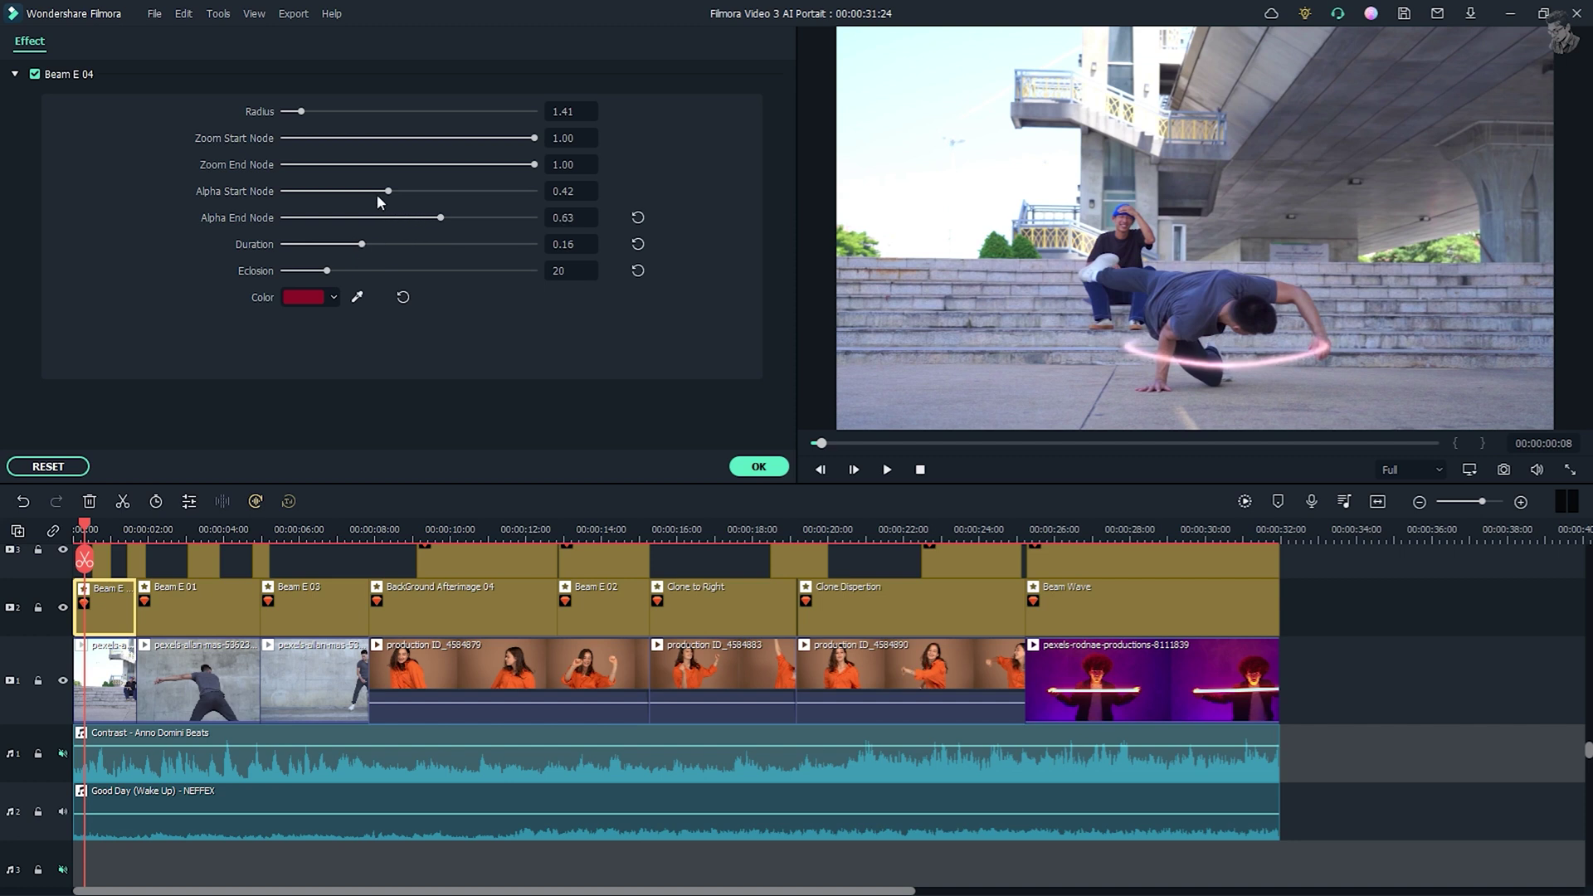
left_click_drag(386, 192, 333, 204)
mouse_move(533, 165)
left_mouse_down()
mouse_move(264, 163)
mouse_move(520, 170)
mouse_move(535, 164)
mouse_move(386, 165)
mouse_move(519, 162)
mouse_move(539, 136)
left_mouse_up()
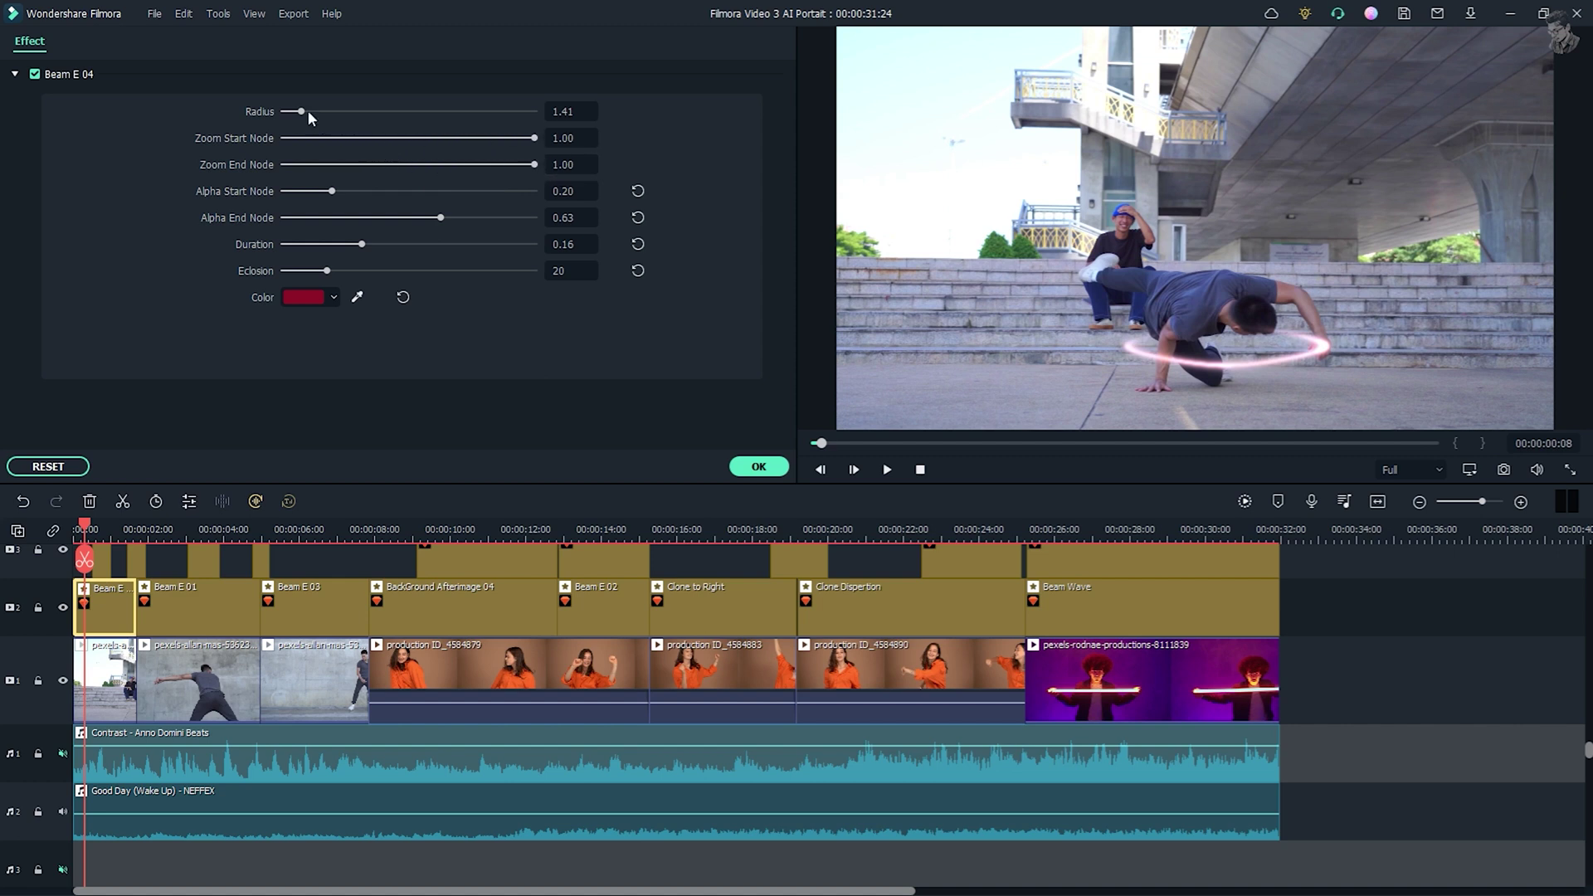
left_click_drag(307, 111, 338, 133)
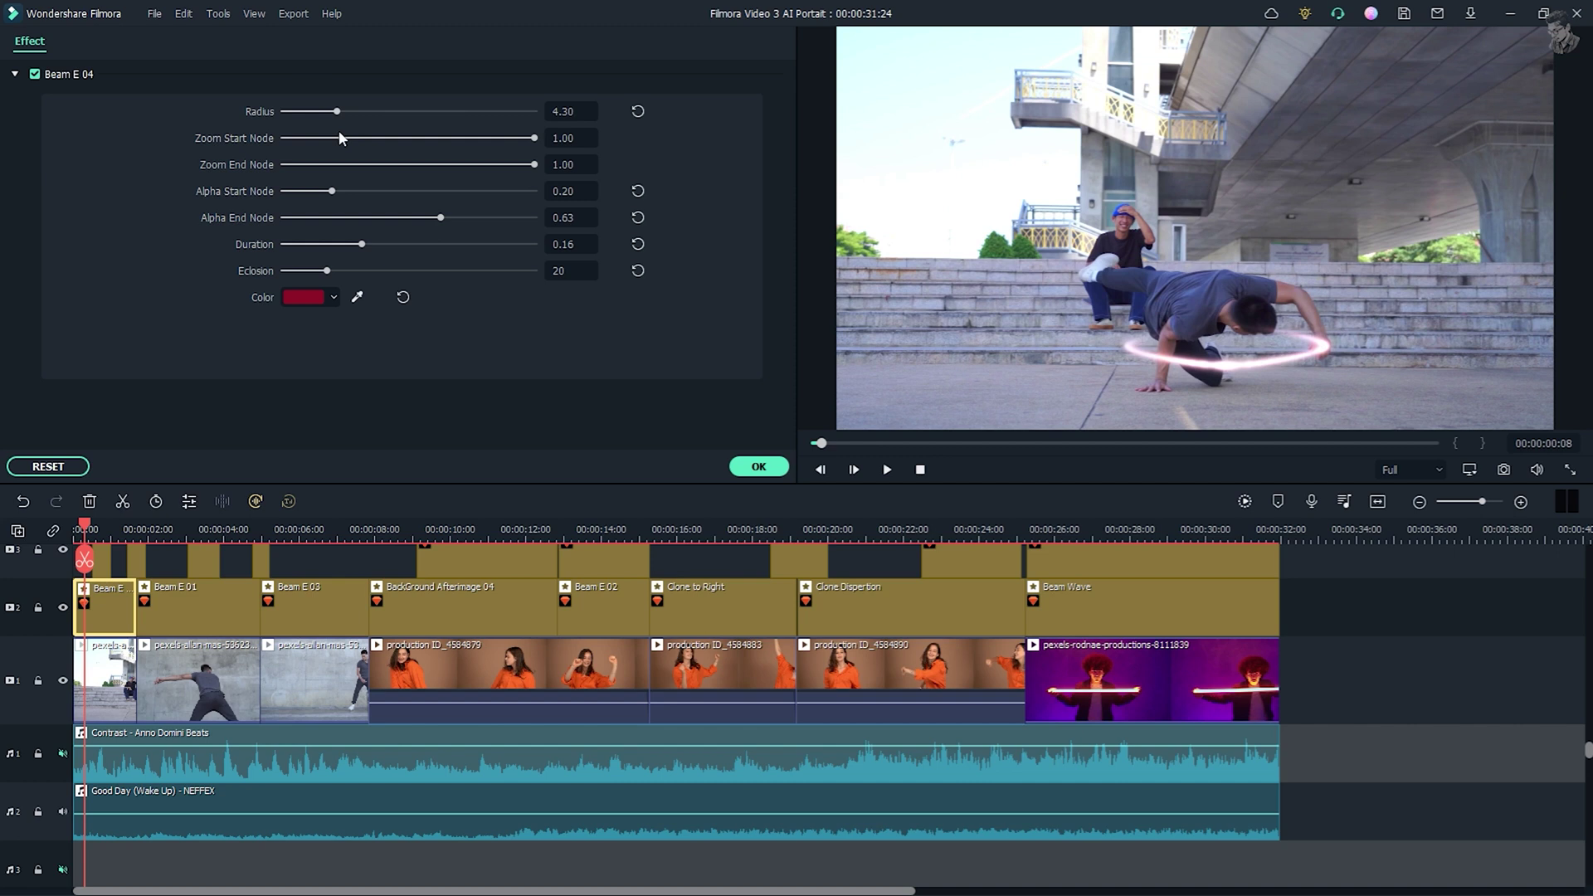
Step: Step through the Beam E 01, Beam E 03 and Afterimage clips to reach Beam E 02's settings
left_click(232, 660)
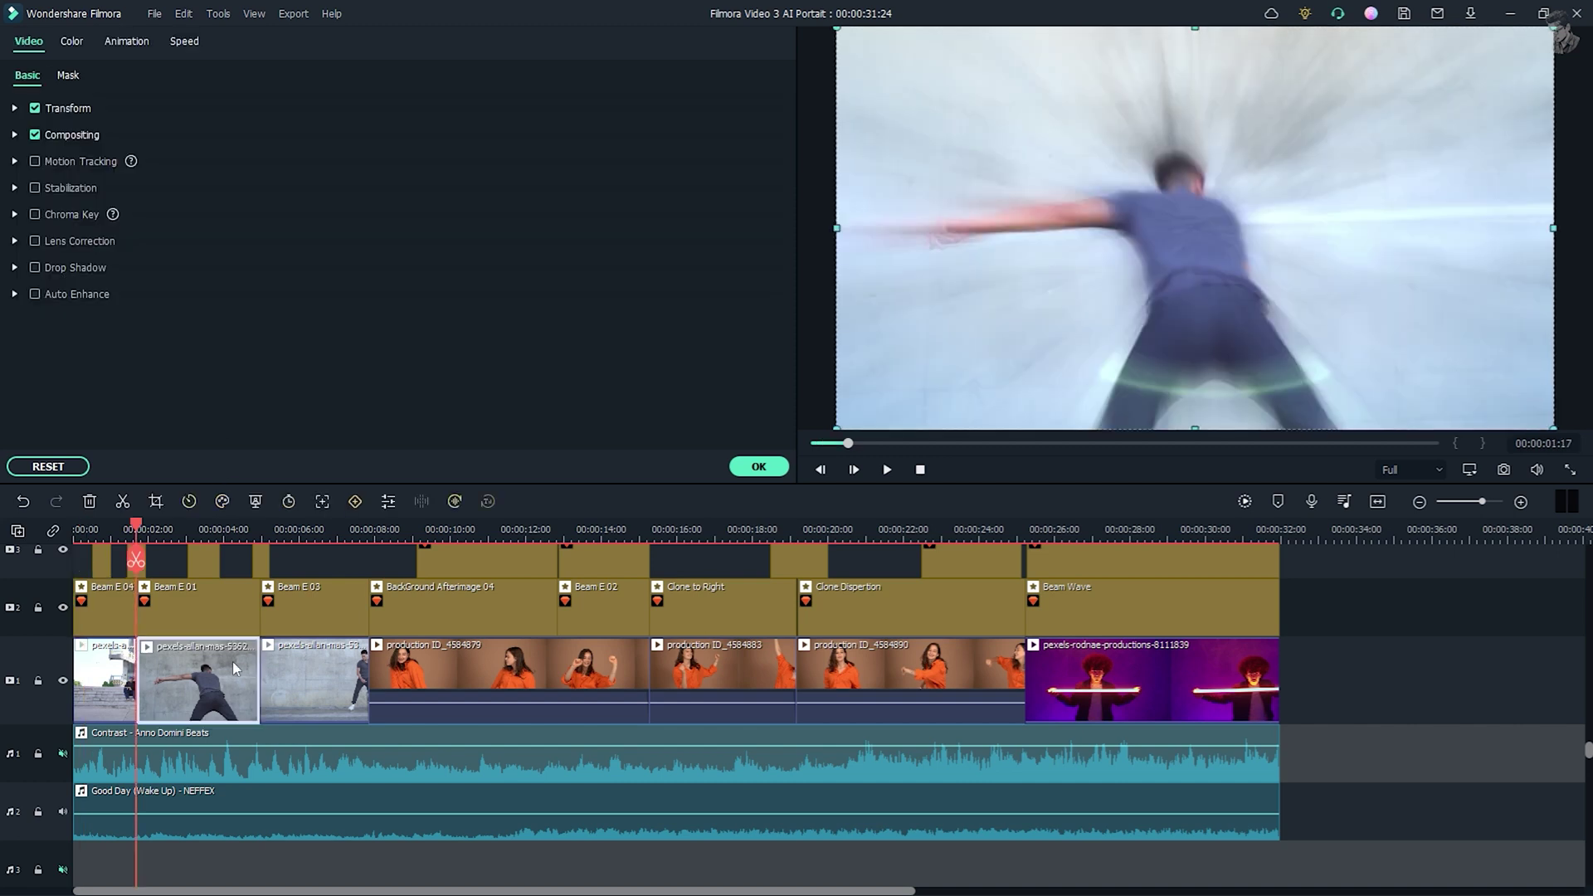
left_click(251, 628)
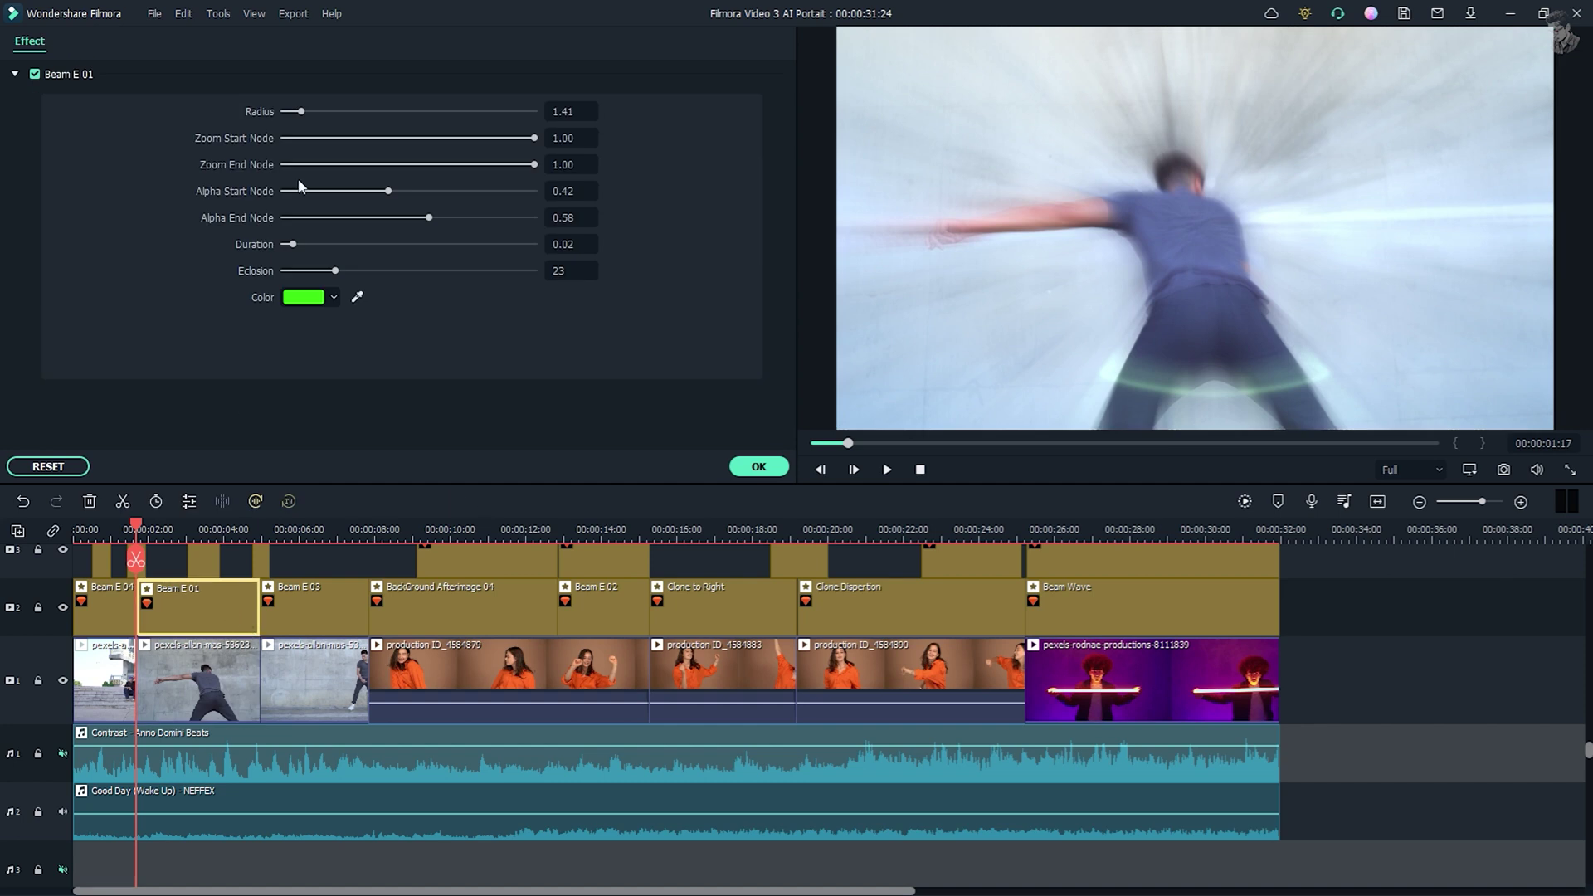
left_click(154, 531)
left_click_drag(154, 531, 159, 531)
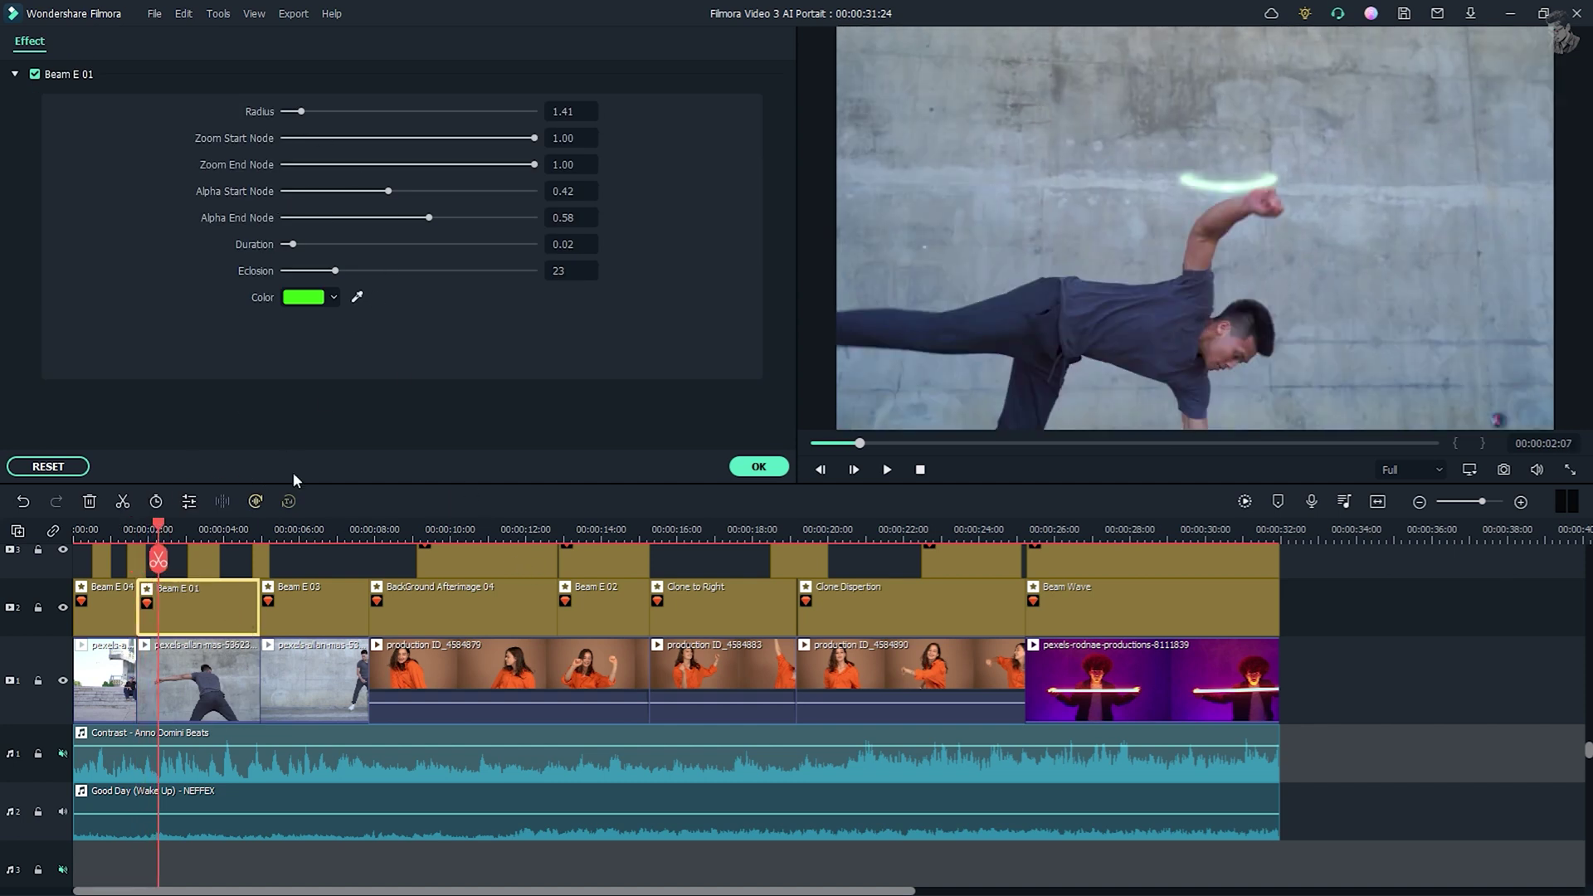
left_click(347, 612)
left_click(463, 613)
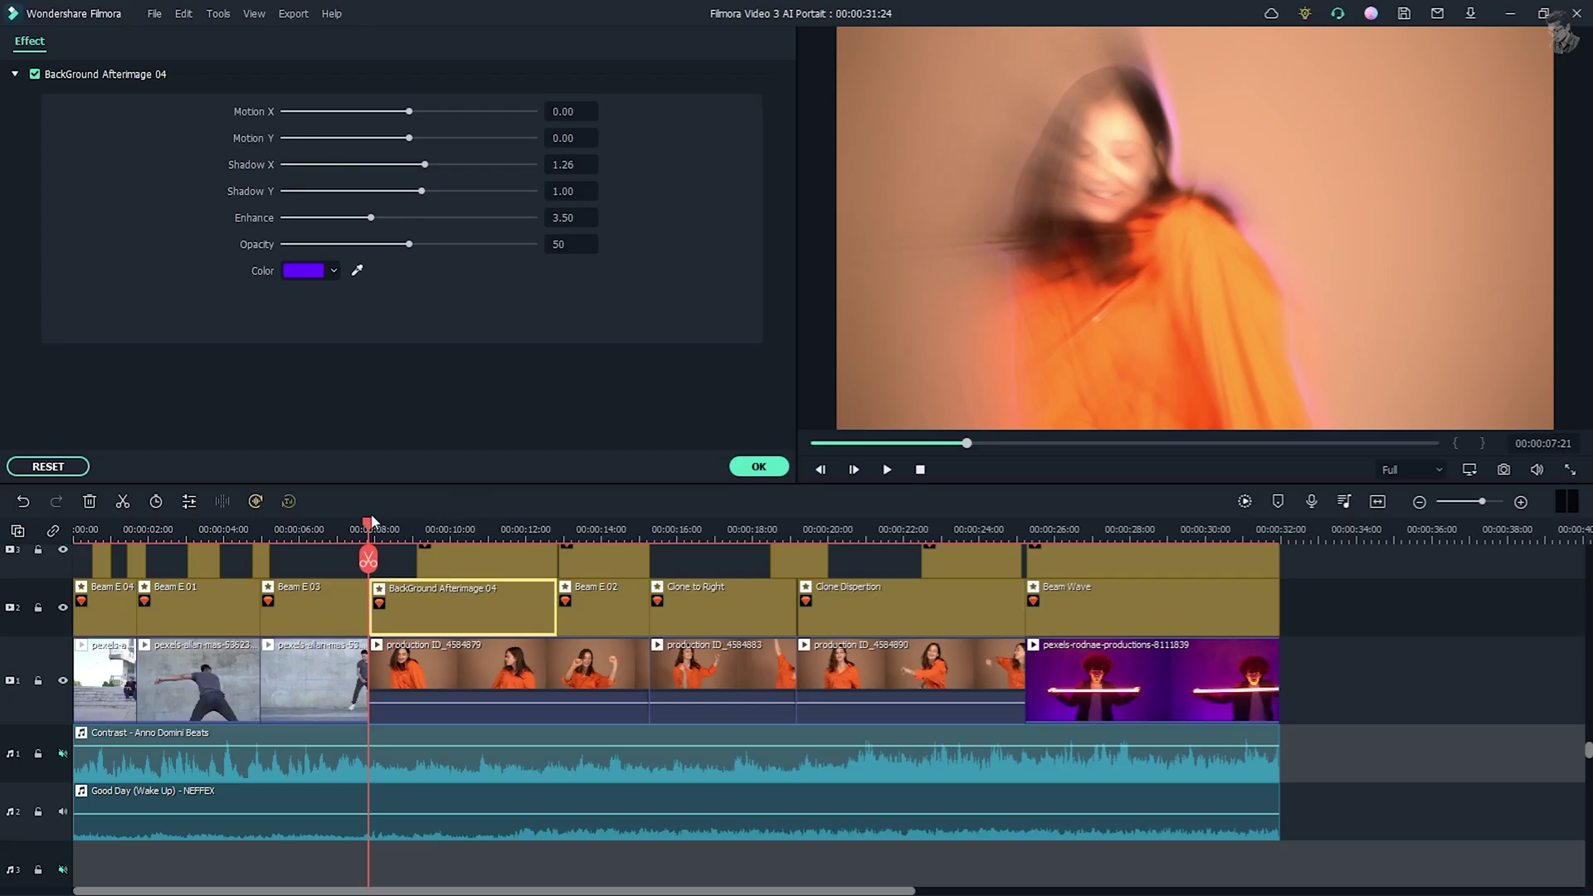
left_click_drag(372, 521, 423, 532)
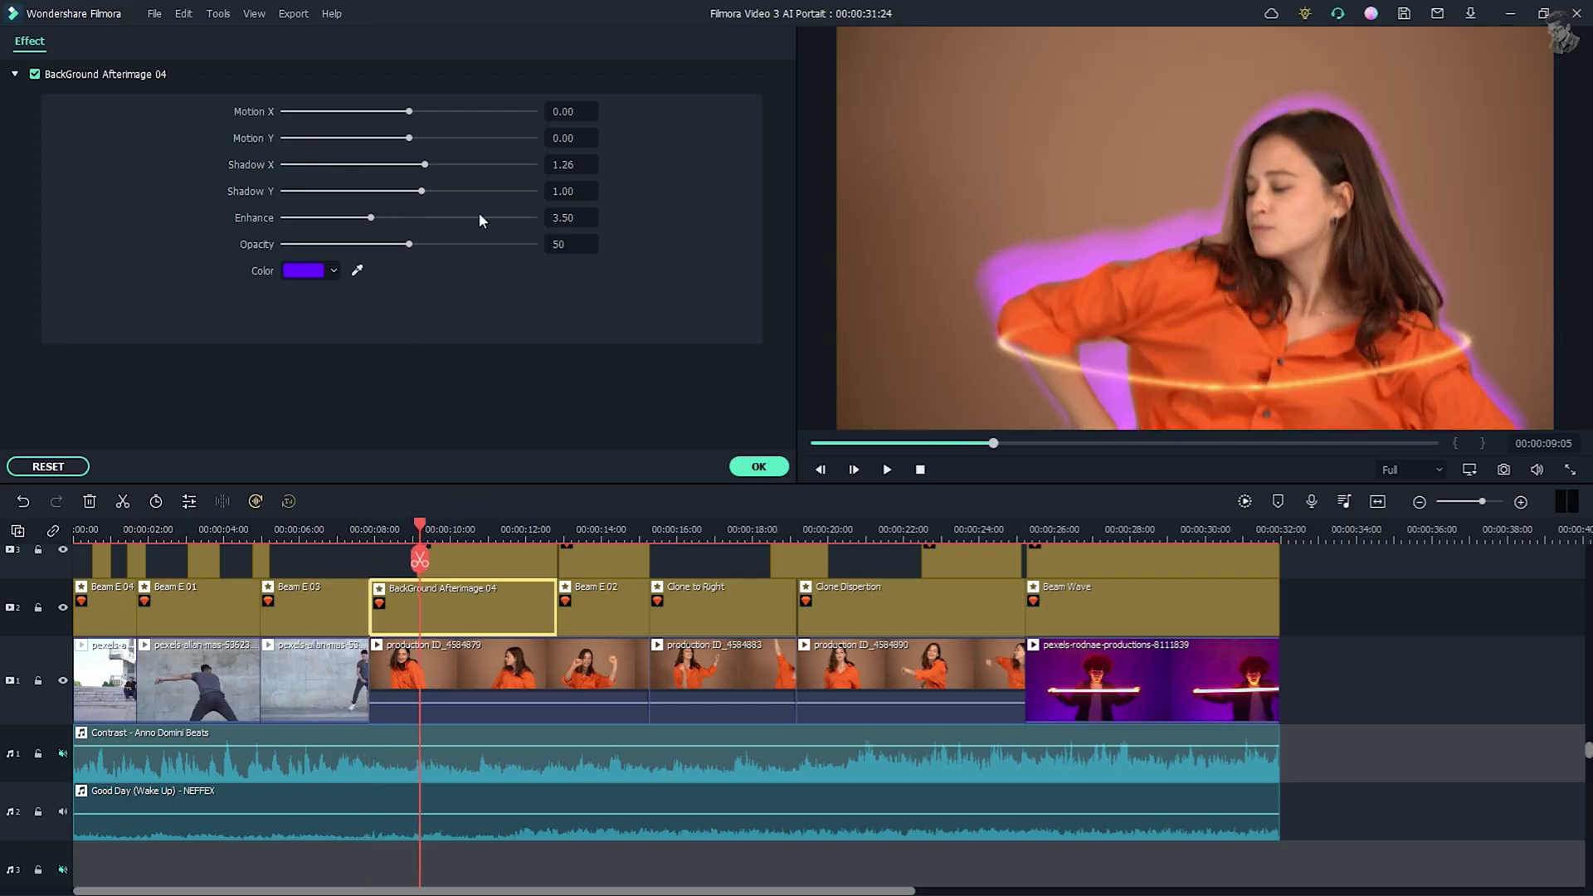
left_click(479, 571)
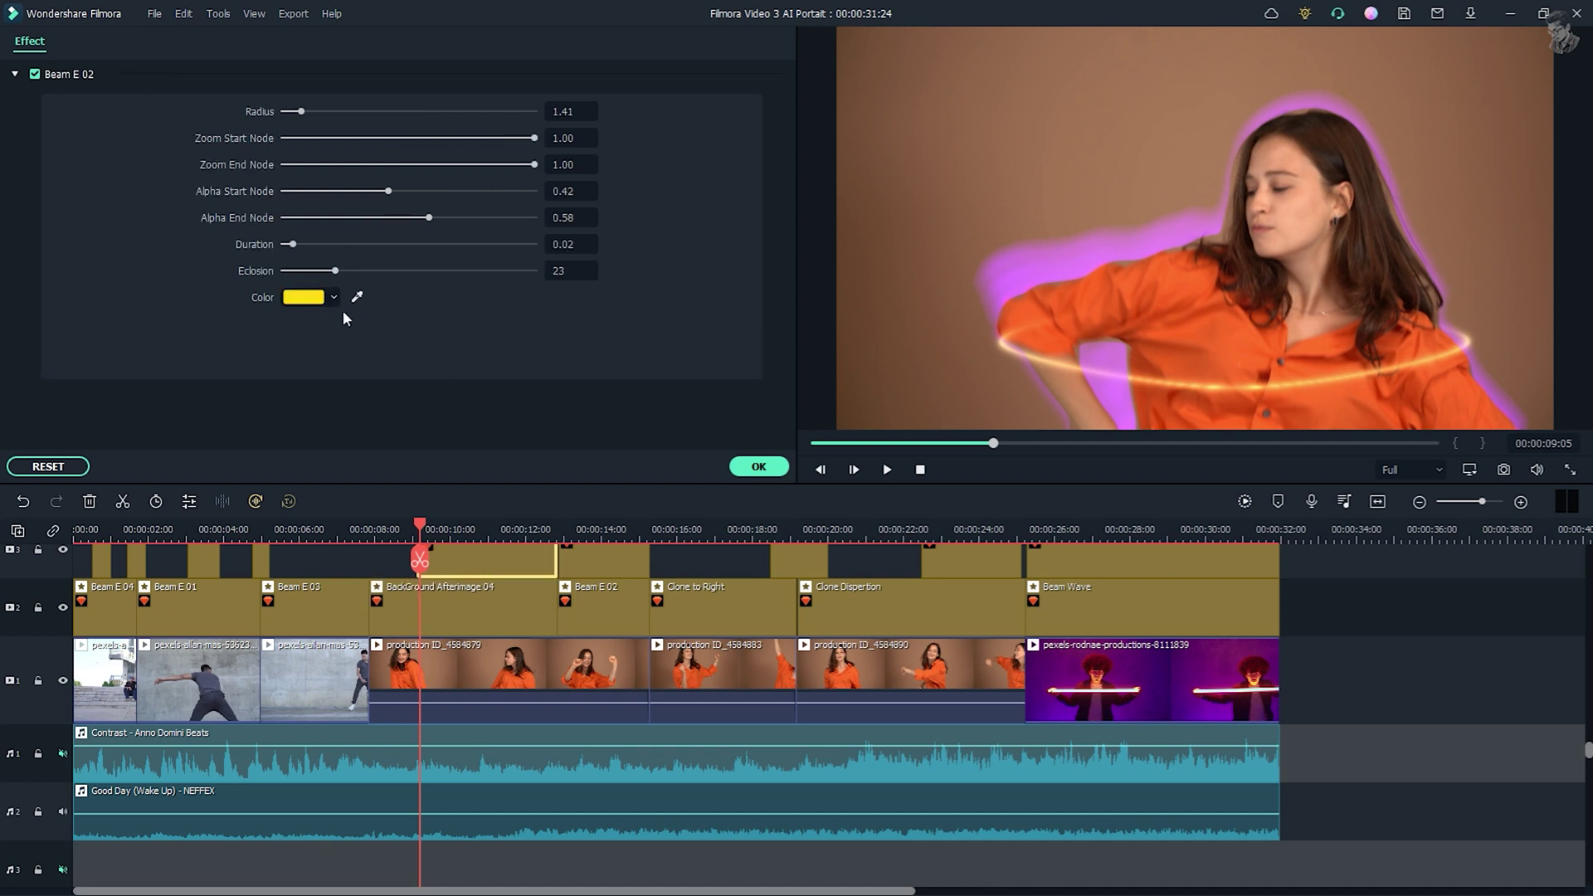
Step: Change the Beam E 02 beam colour to light grey and confirm with OK
left_click(309, 304)
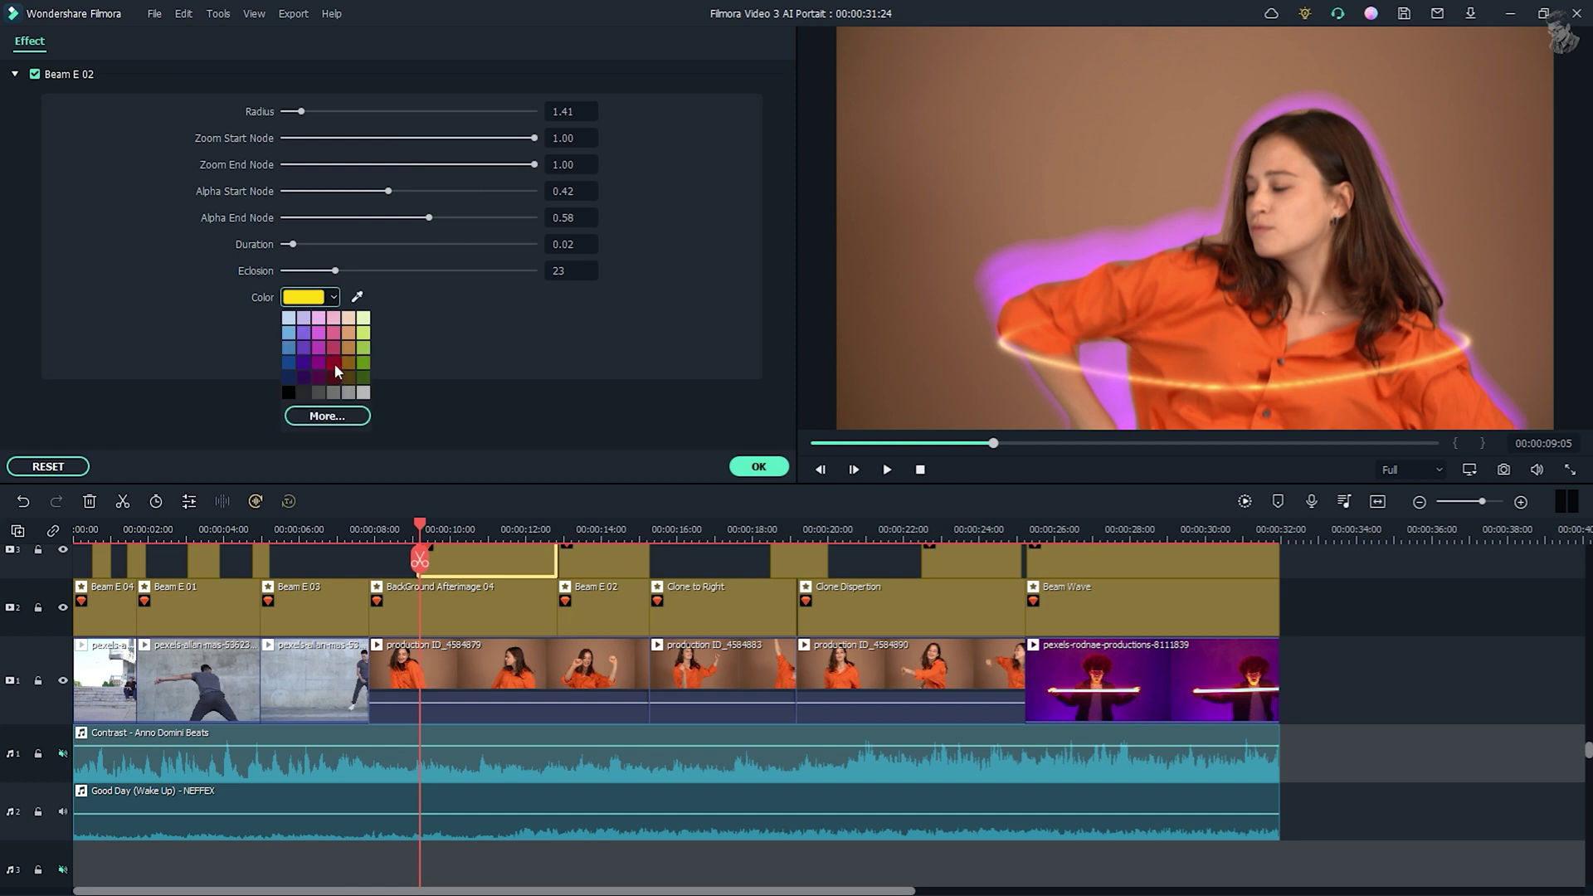
left_click(335, 364)
left_click(333, 298)
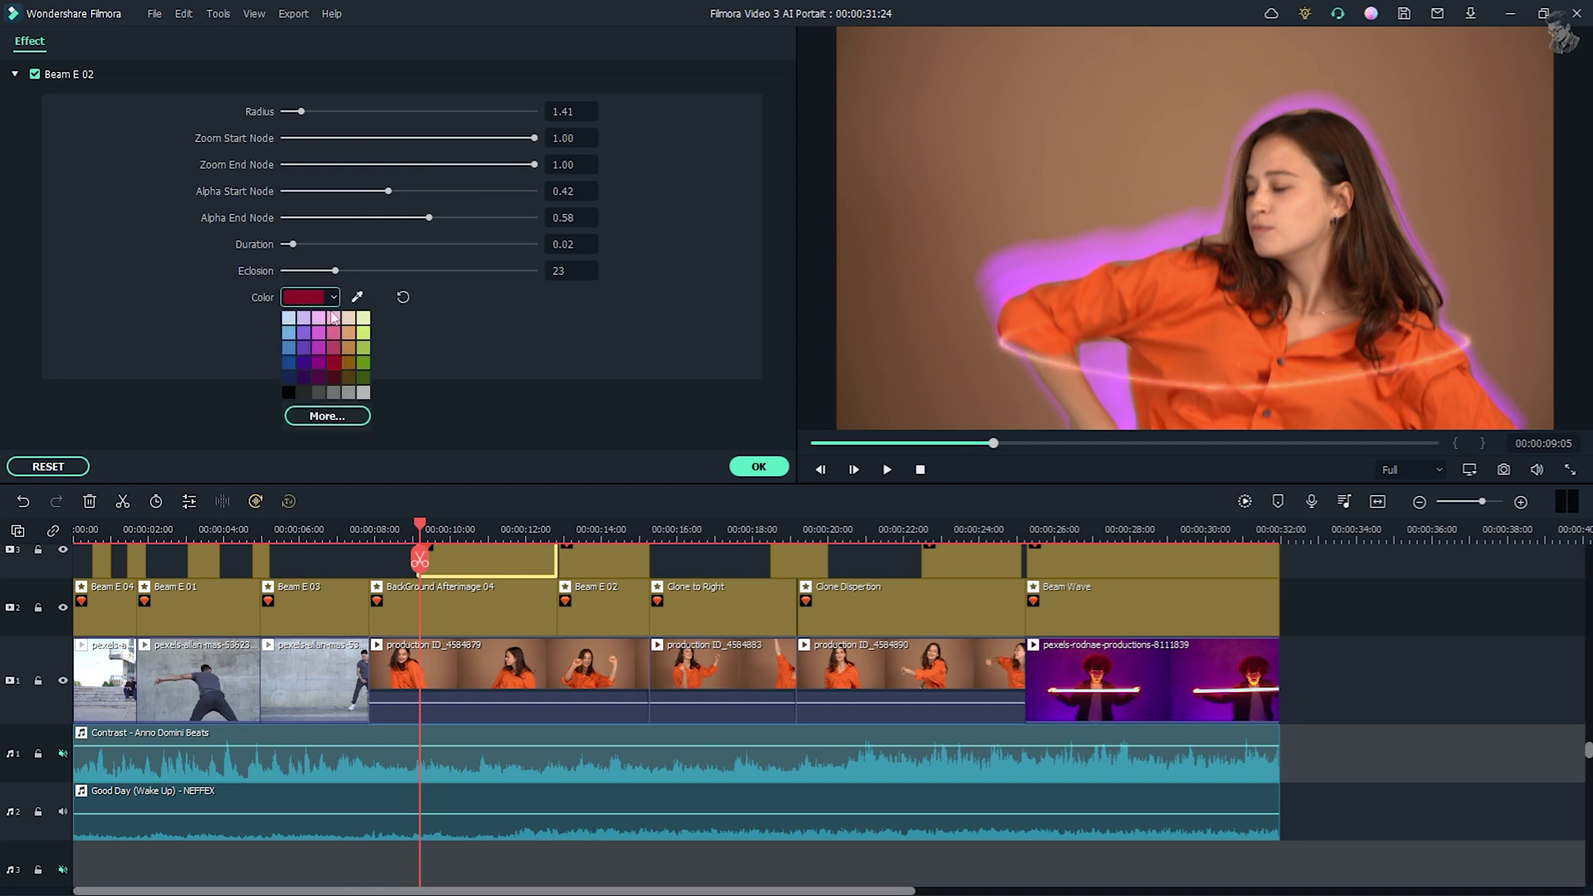
left_click(366, 383)
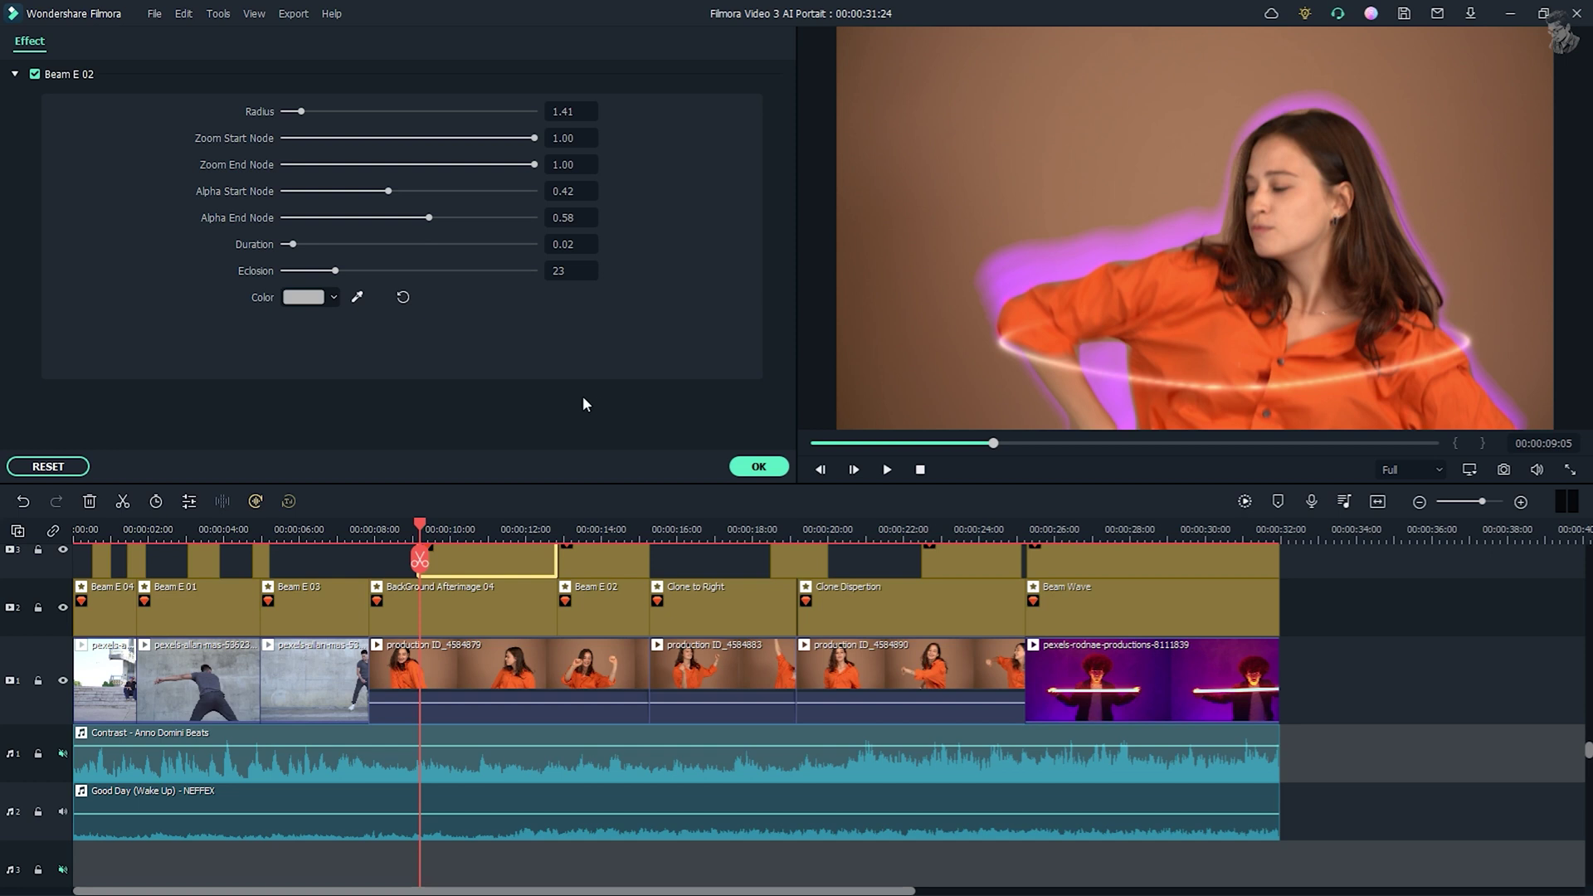
left_click(758, 466)
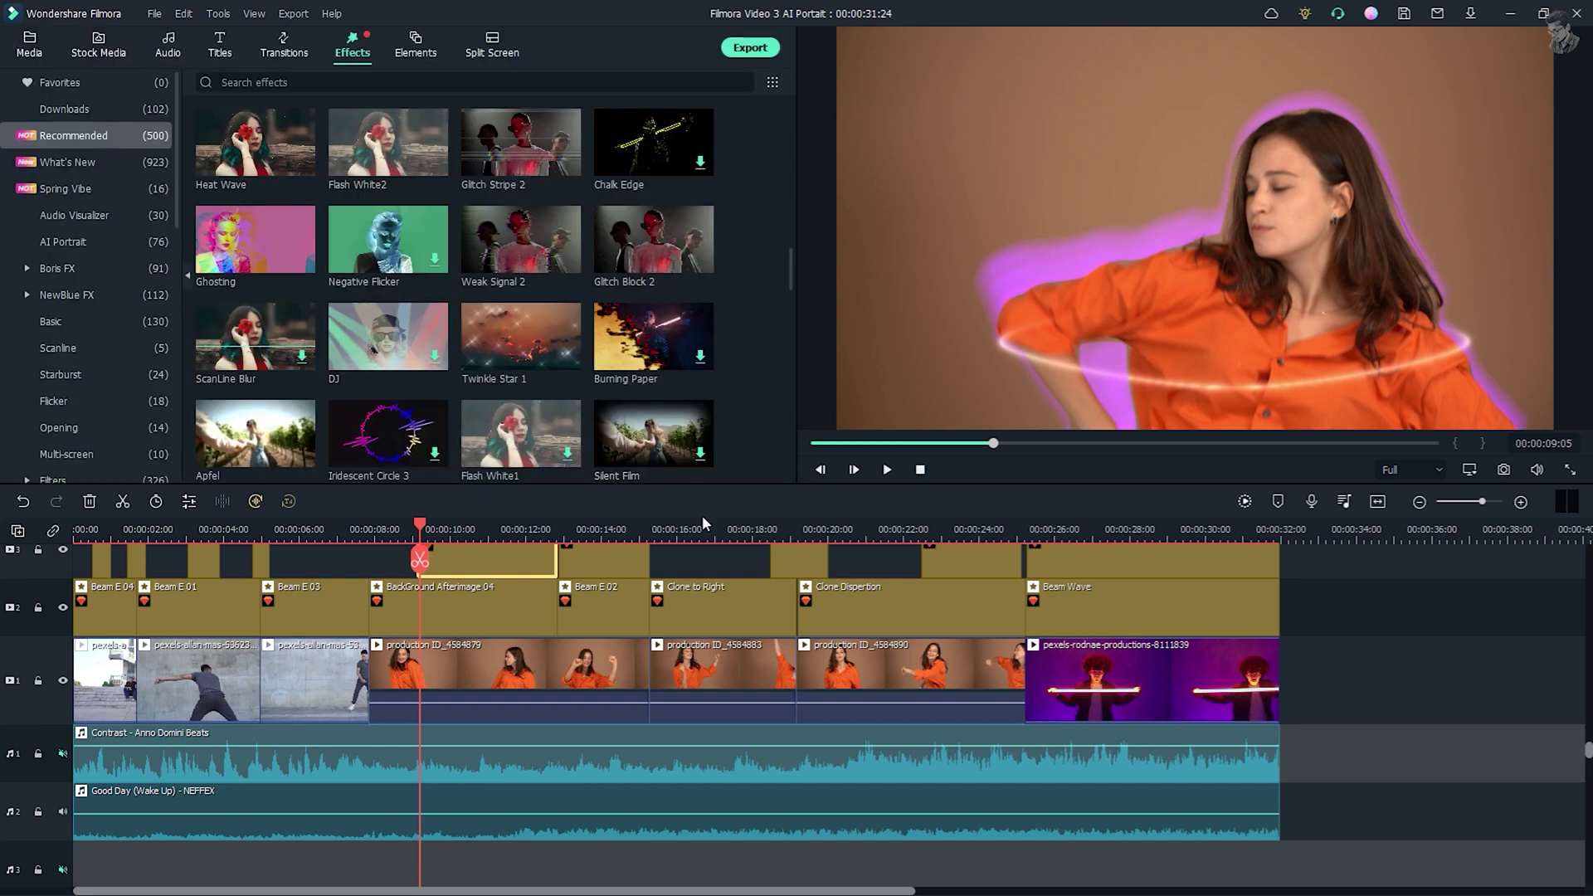